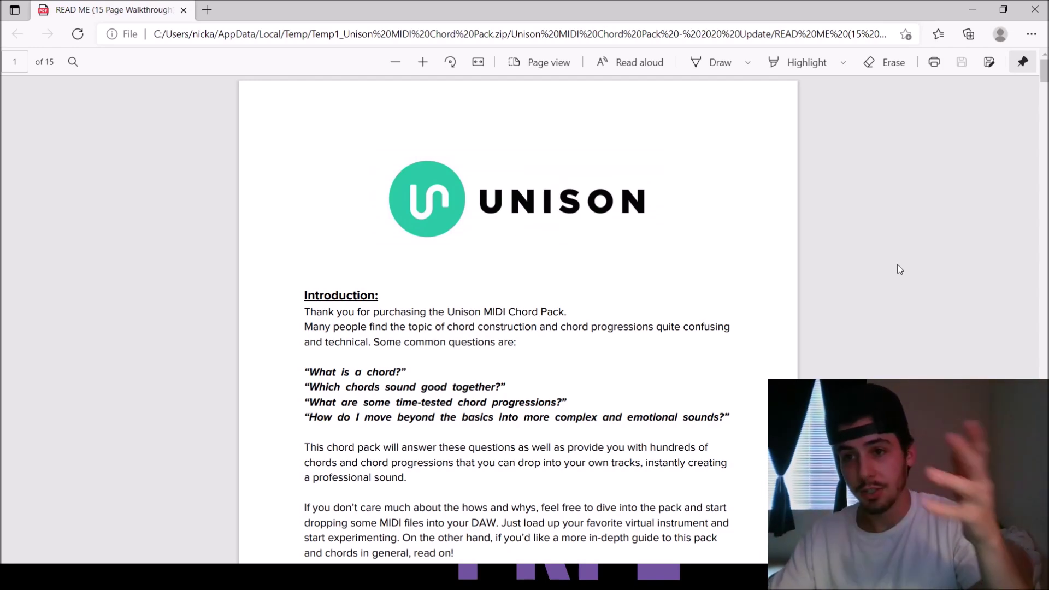
Skim the chord pack's README from the introduction through the Roman numeral analysis and chord formula sections.
scroll(365, 306, down, 20)
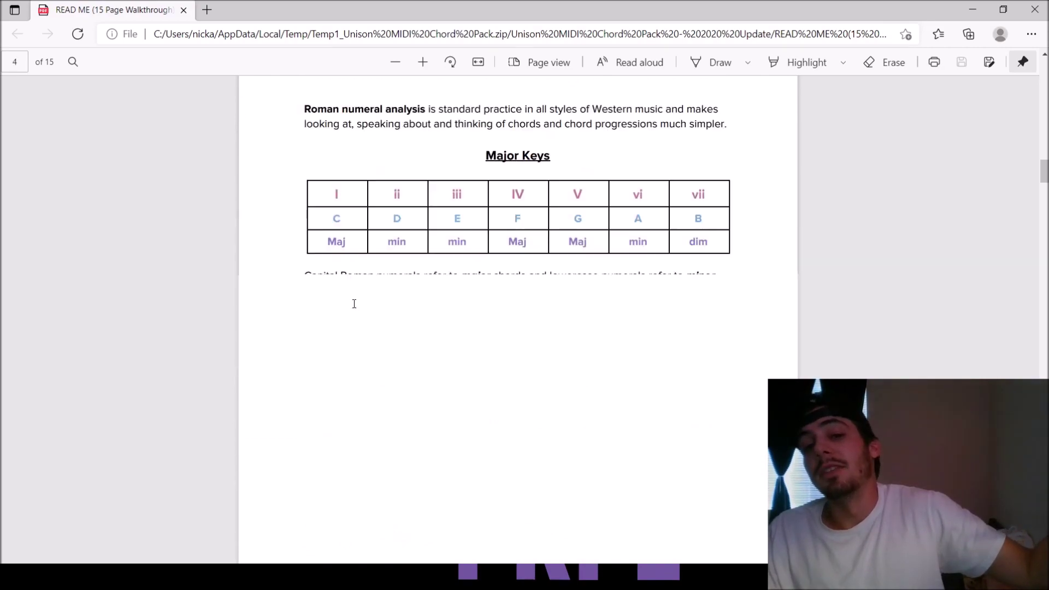
scroll(354, 304, down, 15)
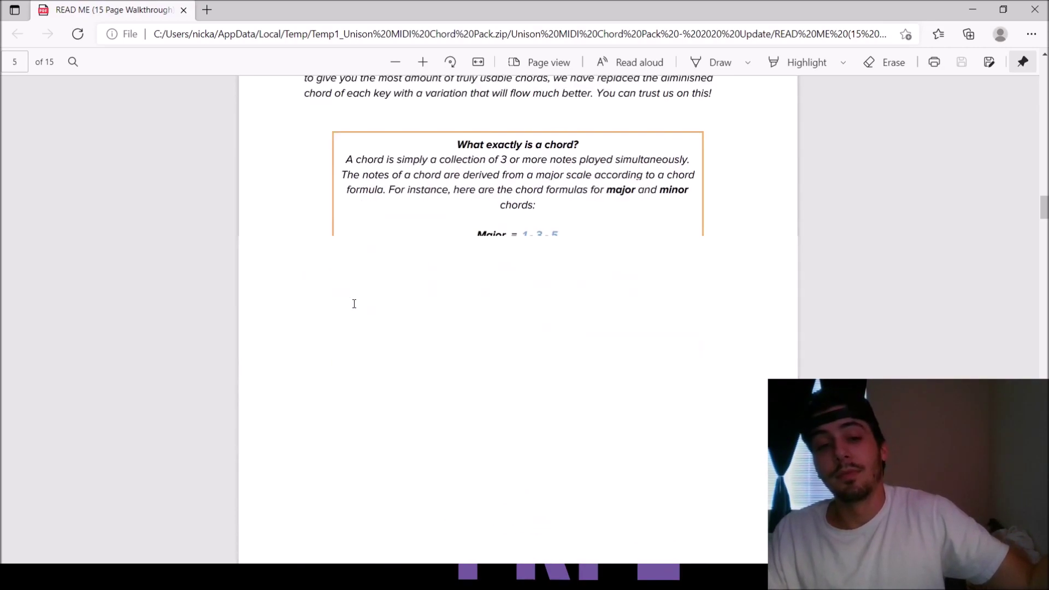
scroll(354, 304, down, 5)
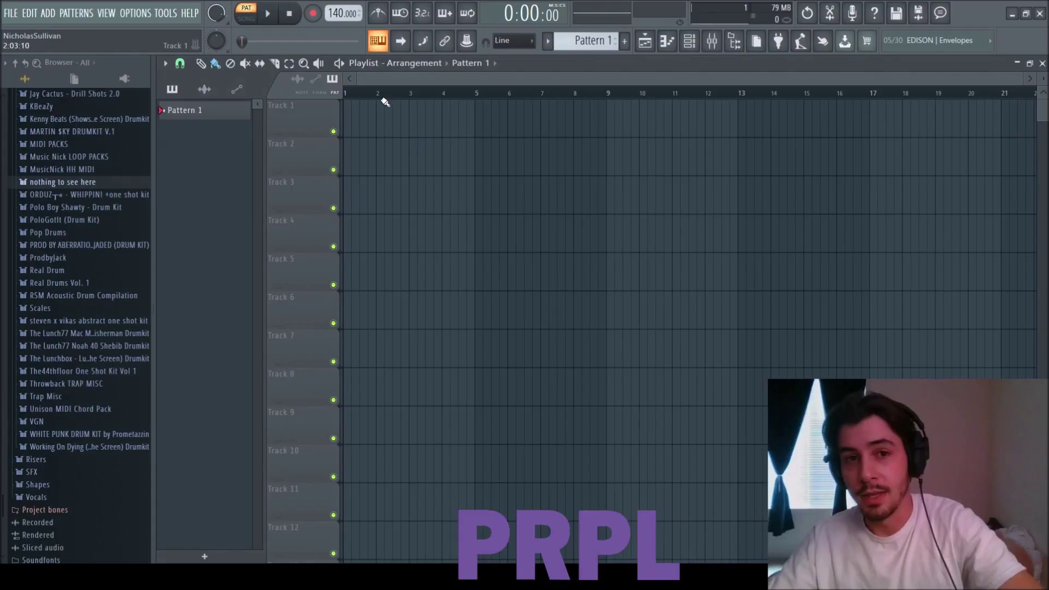
Set the project tempo to 112 BPM and switch playback to song mode.
drag(335, 13, 335, 15)
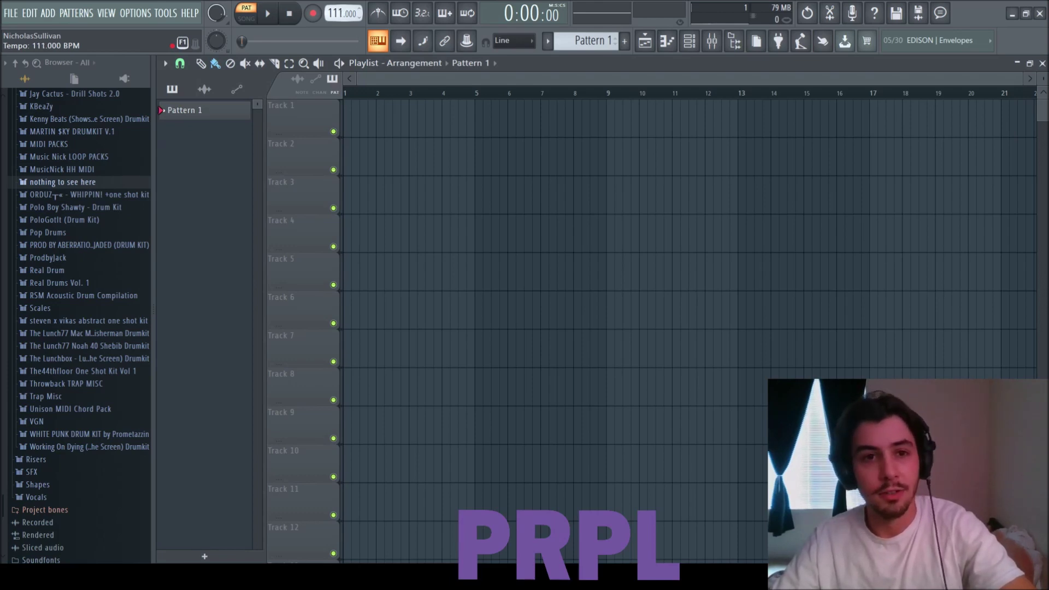
drag(335, 15, 334, 16)
click(249, 21)
Add an Analog Lab V channel and audition Estrella Sounds Lucky presets from Dead Wurlitzer through Deep Water to Fender to Tape.
scroll(592, 46, down, 1)
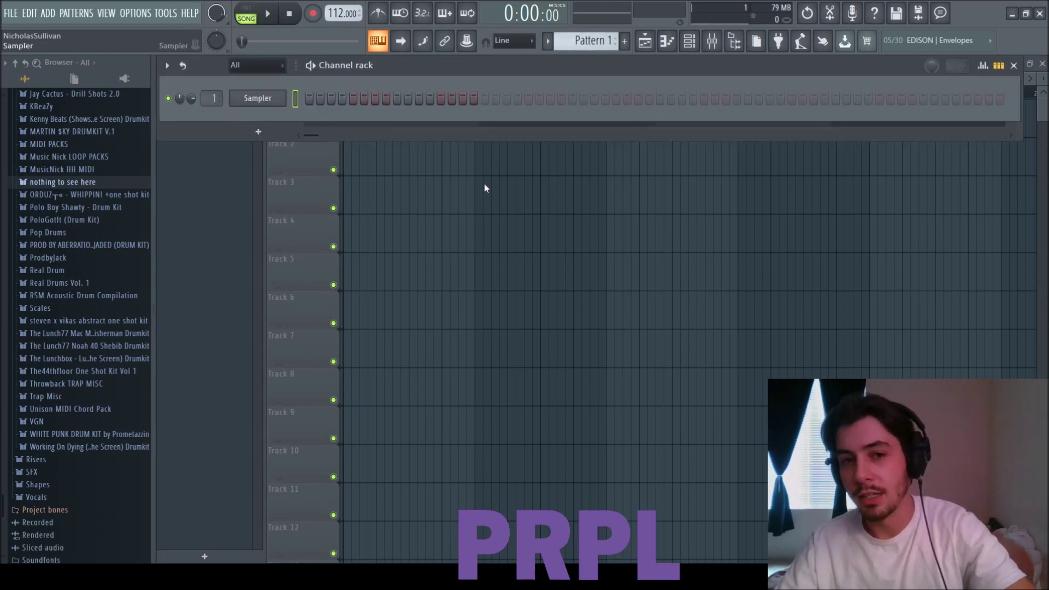
click(483, 127)
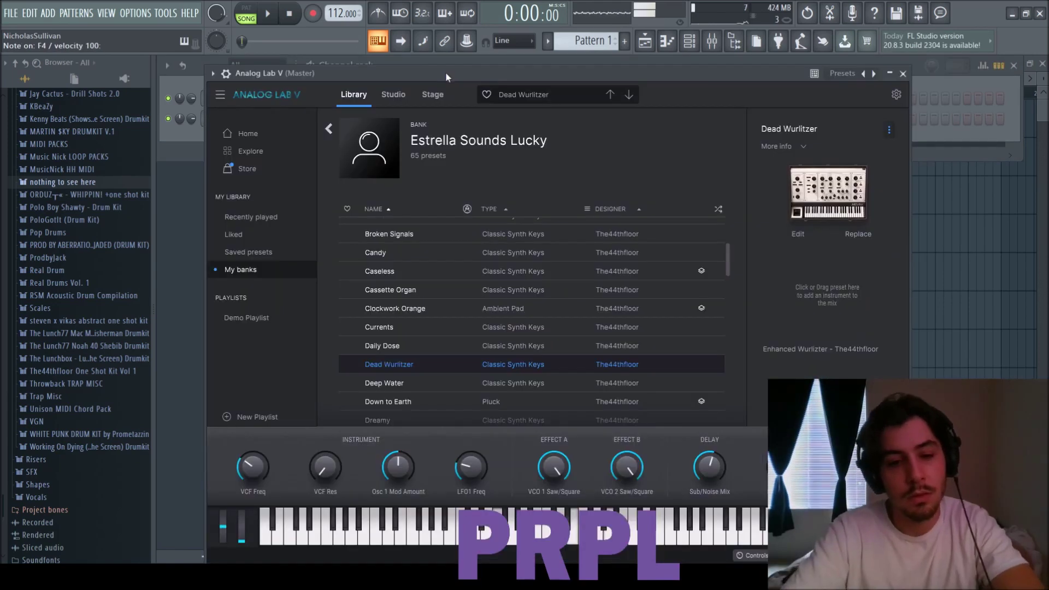
key(n)
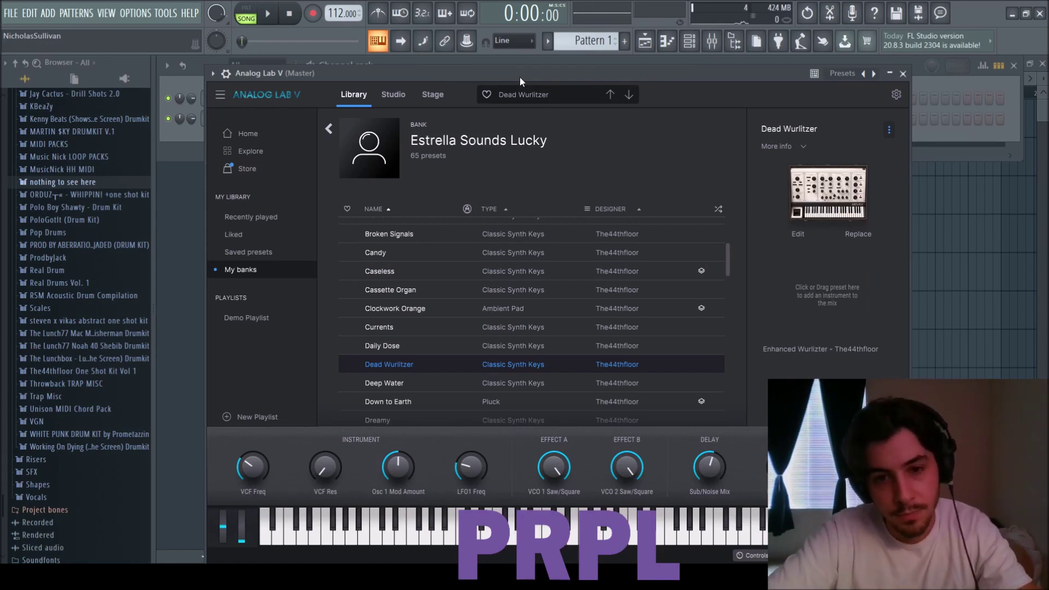
key(Down)
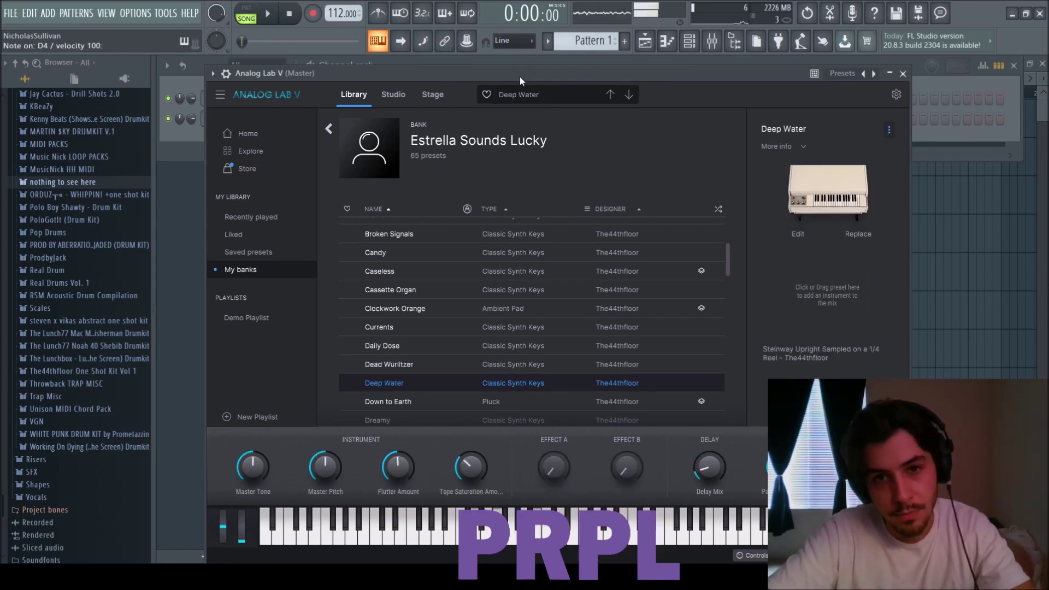
key(v)
key(c)
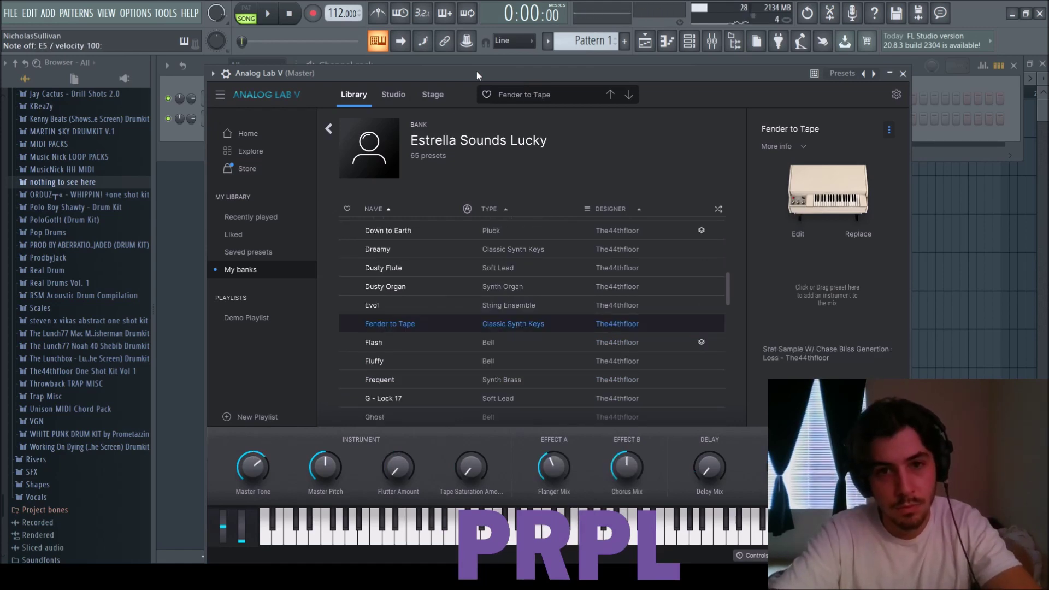
key(c)
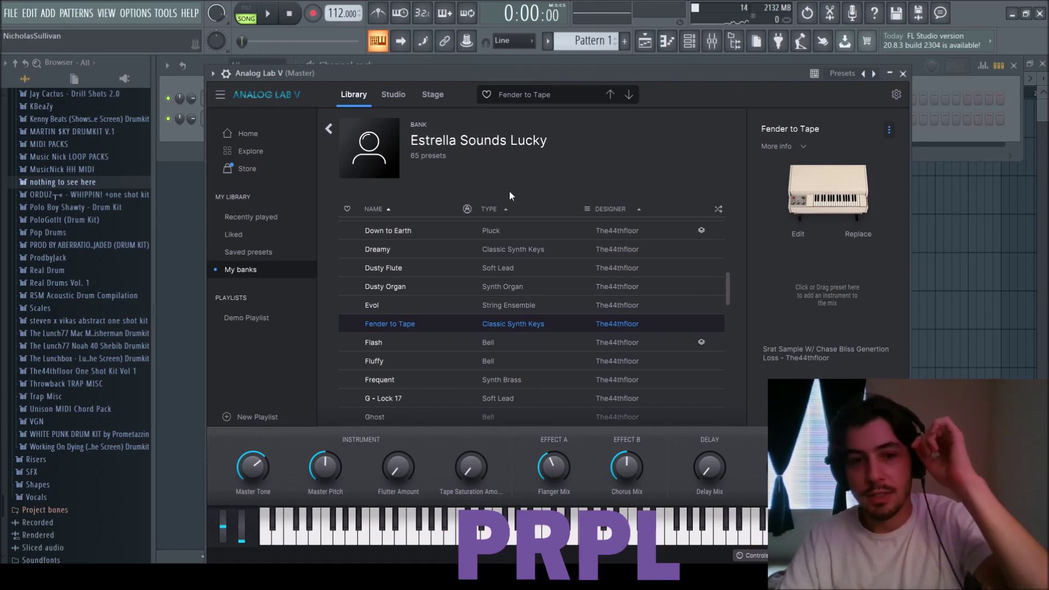
click(902, 74)
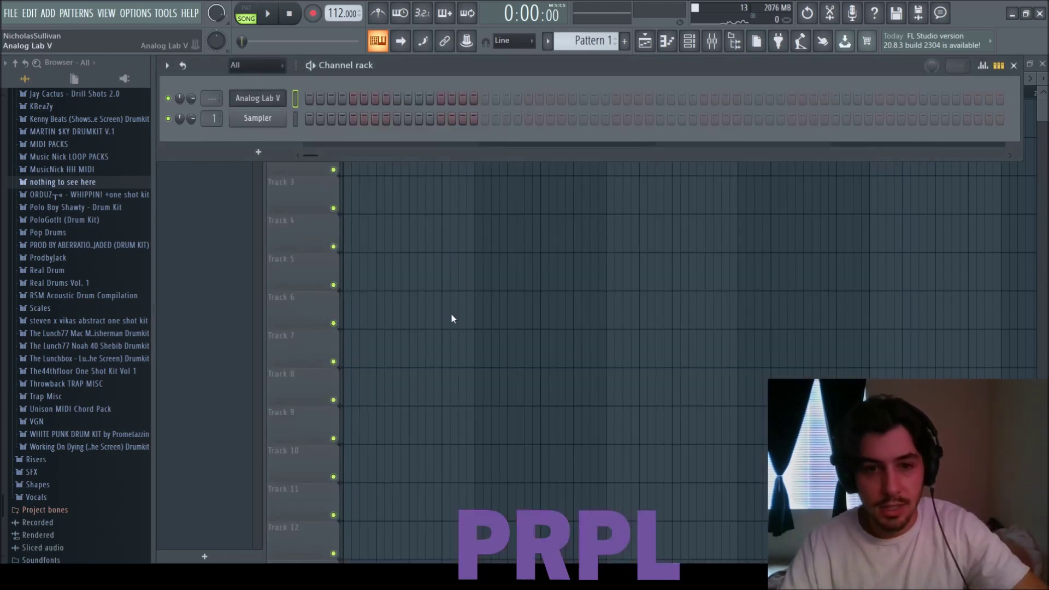
Add an FL Keys channel to the channel rack and close its plugin window.
click(449, 290)
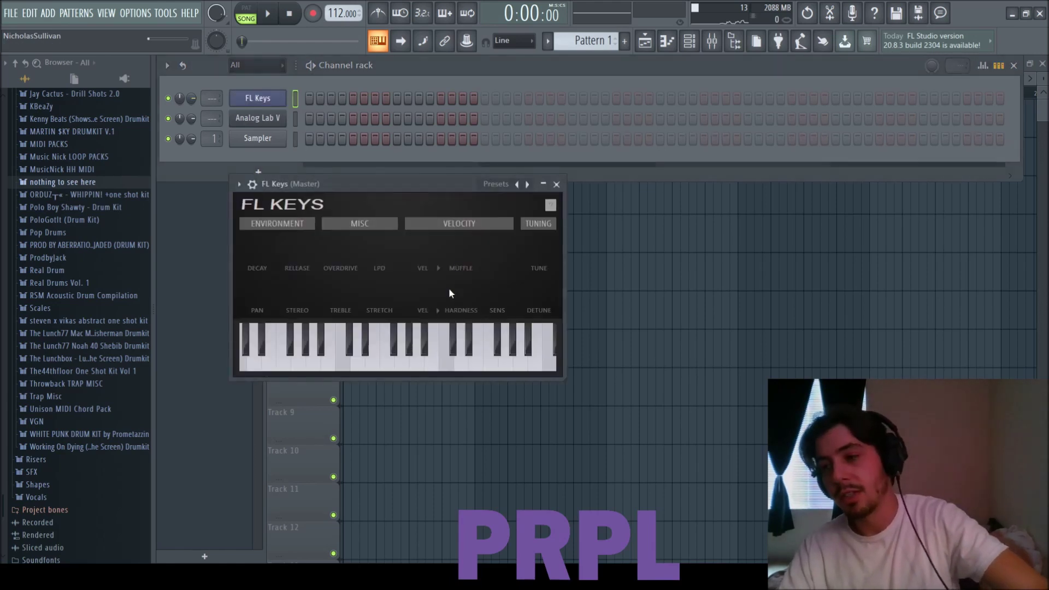
click(556, 184)
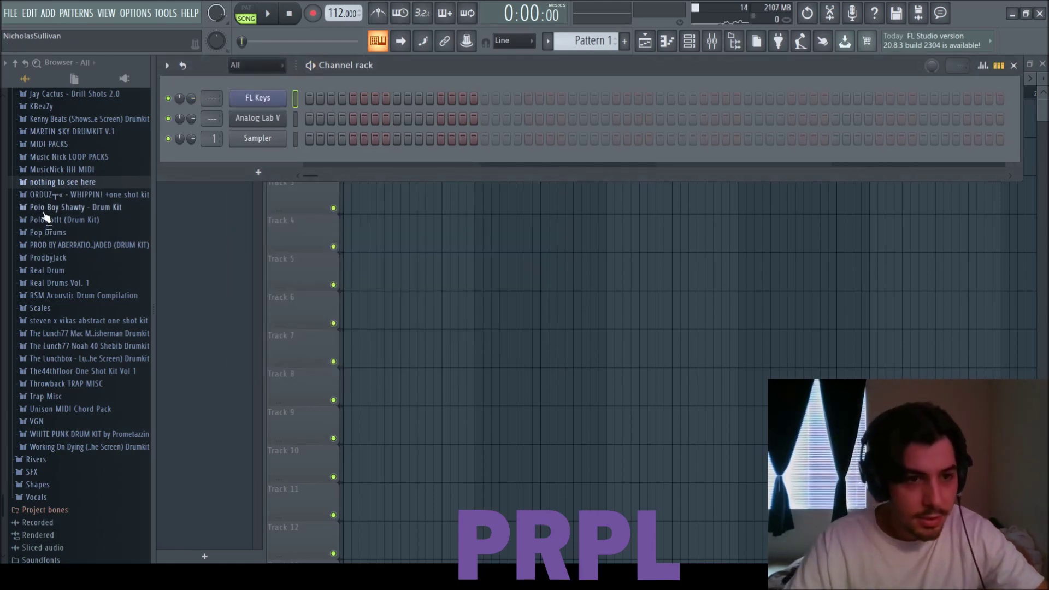
Browse the Unison MIDI Chord Pack to 06 - F Major - D Minor and open the D Minor folder of 3 Borrowed & Modal Chords.
click(62, 410)
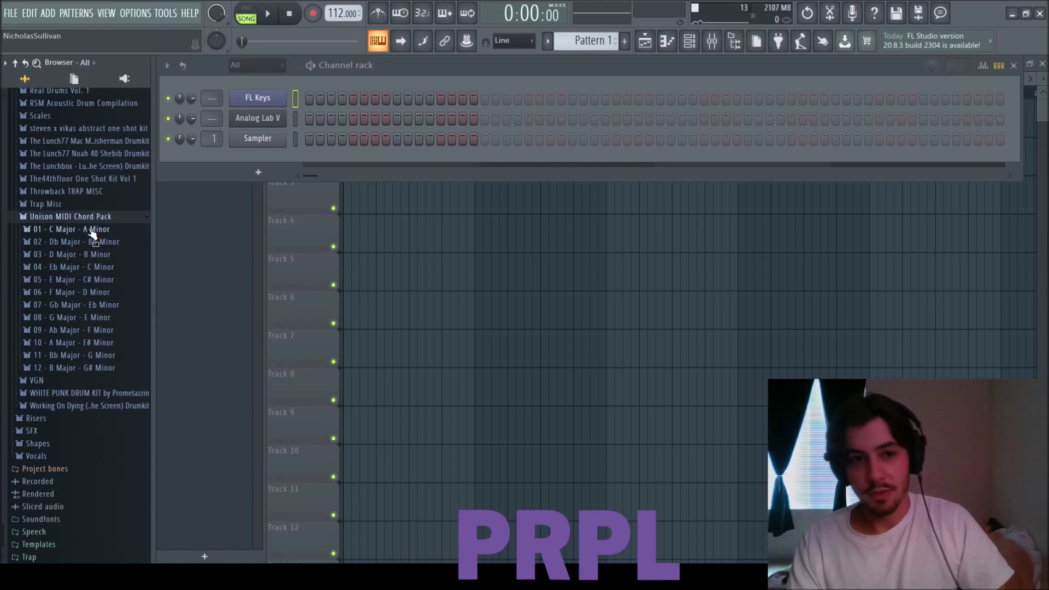
click(86, 294)
click(83, 290)
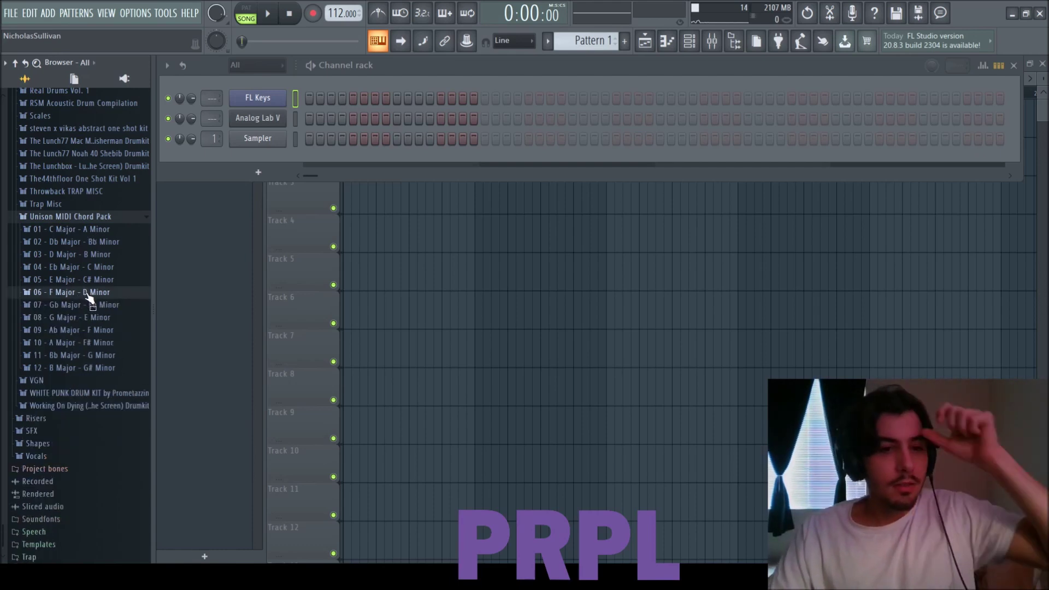
click(89, 295)
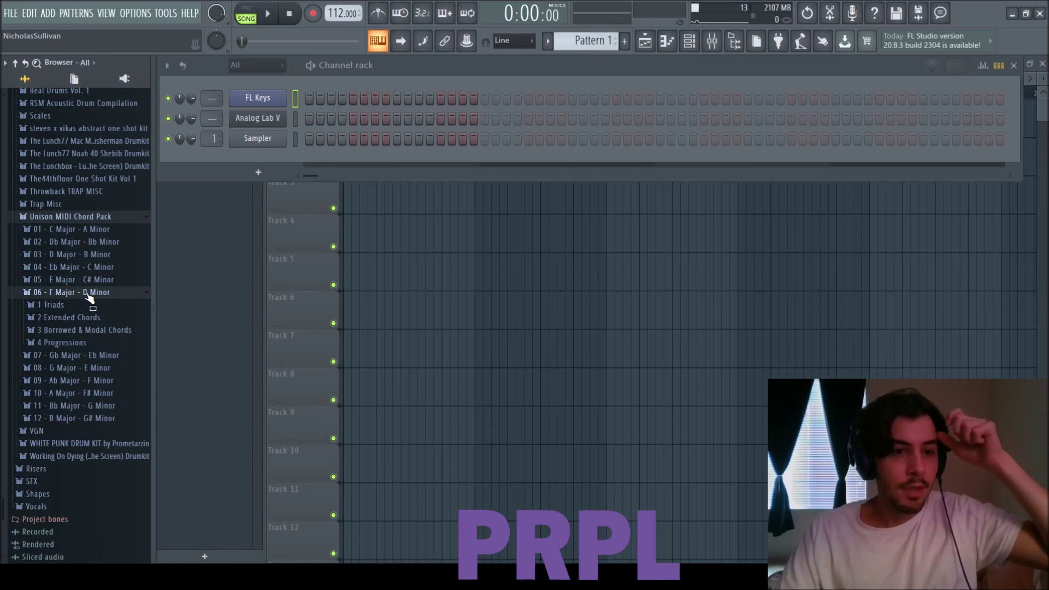
scroll(74, 346, down, 2)
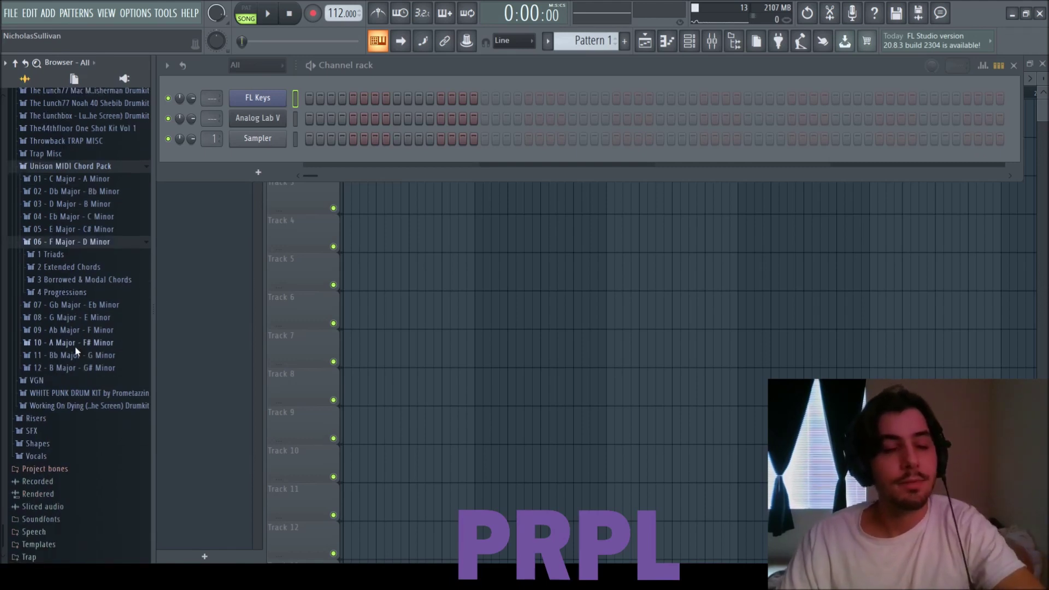
click(69, 283)
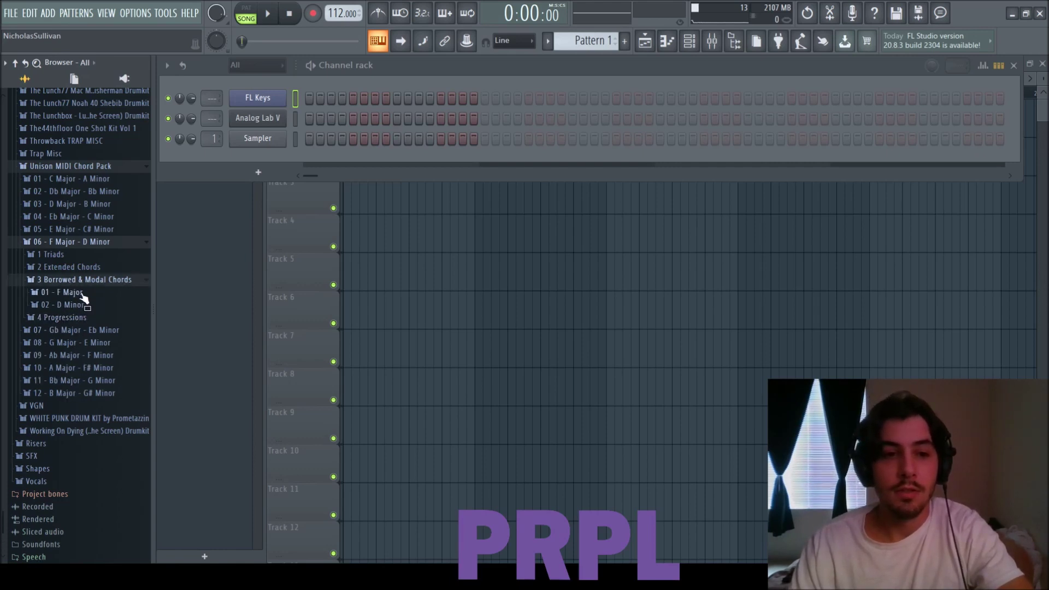
click(80, 303)
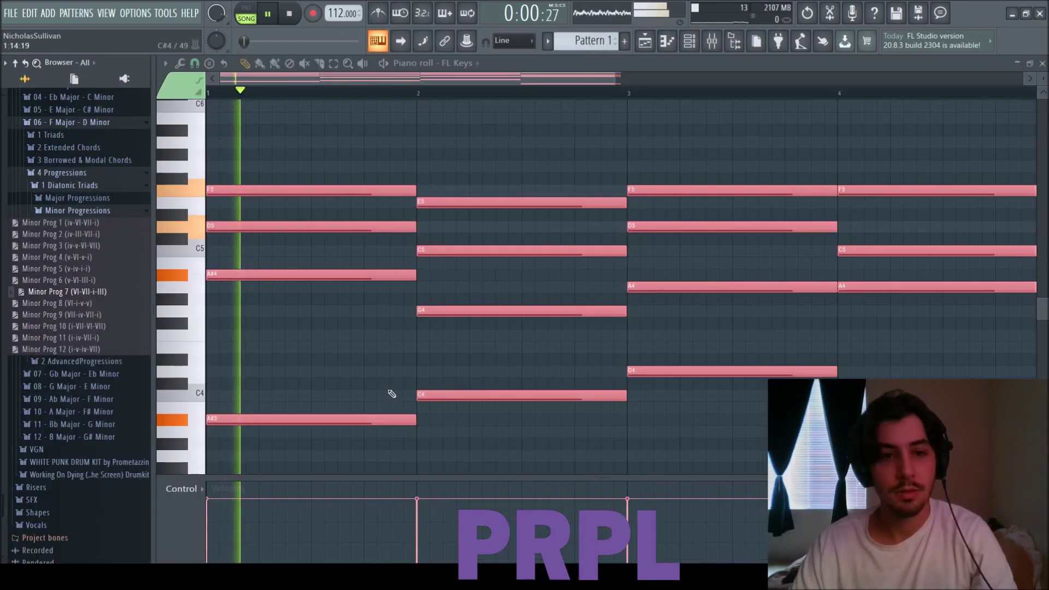
Listen to the Minor Prog 7 (VI-VII-i-III) chords in the FL Keys piano roll while examining all their notes.
scroll(351, 386, down, 2)
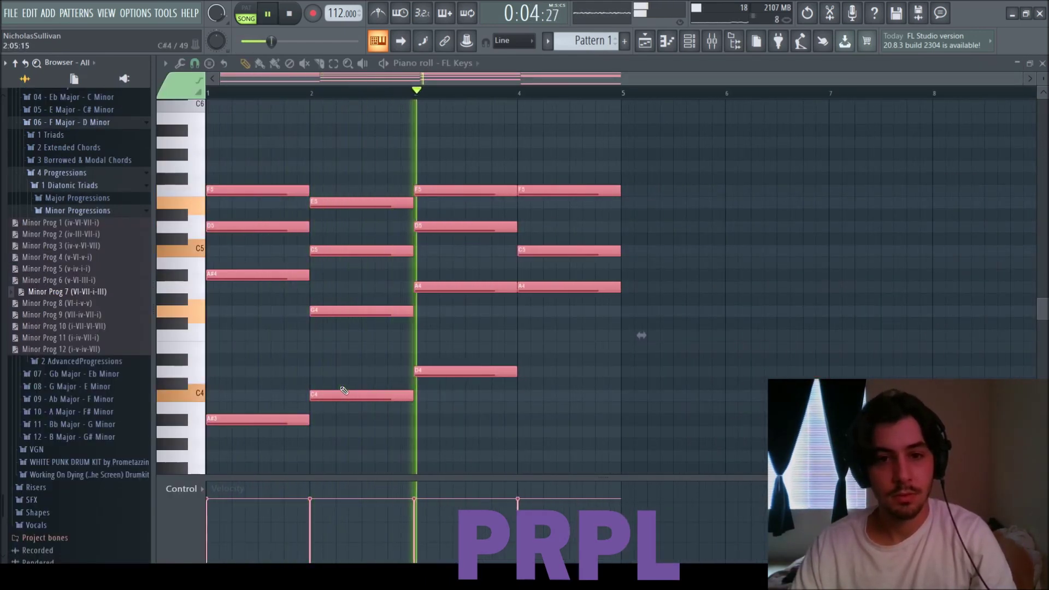
scroll(615, 344, down, 2)
scroll(669, 339, up, 1)
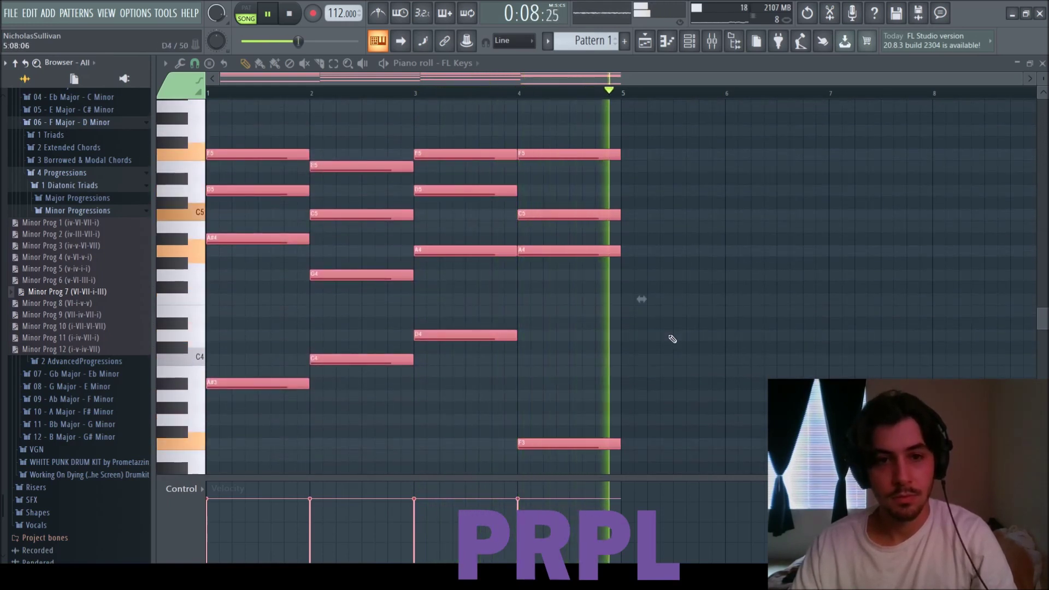
scroll(672, 339, up, 2)
key(space)
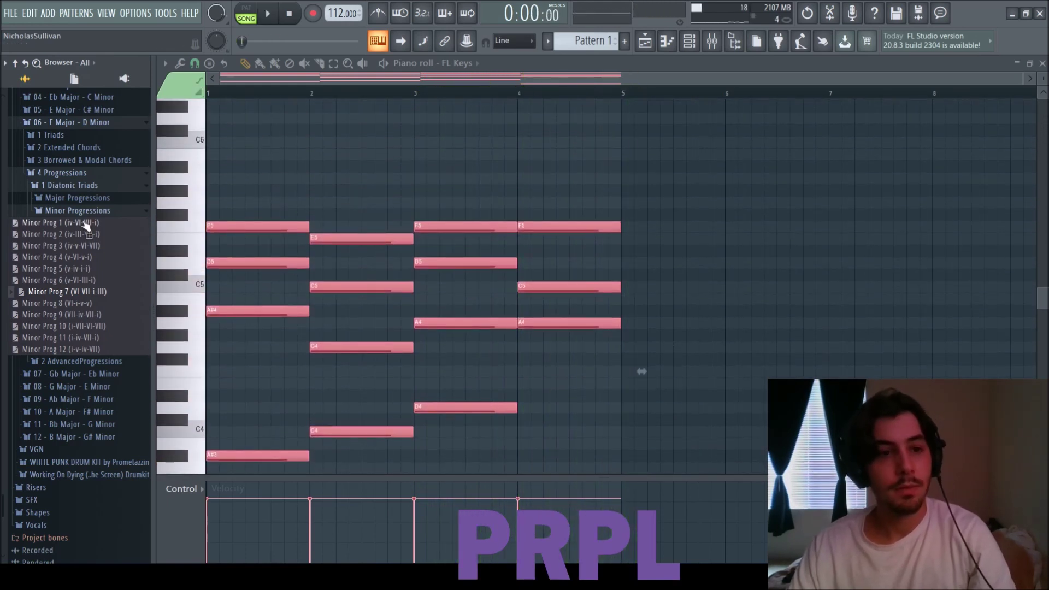
Load Minor Prog 9 (VII-iv-VII-i) into the FL Keys piano roll and play it through.
click(63, 314)
key(space)
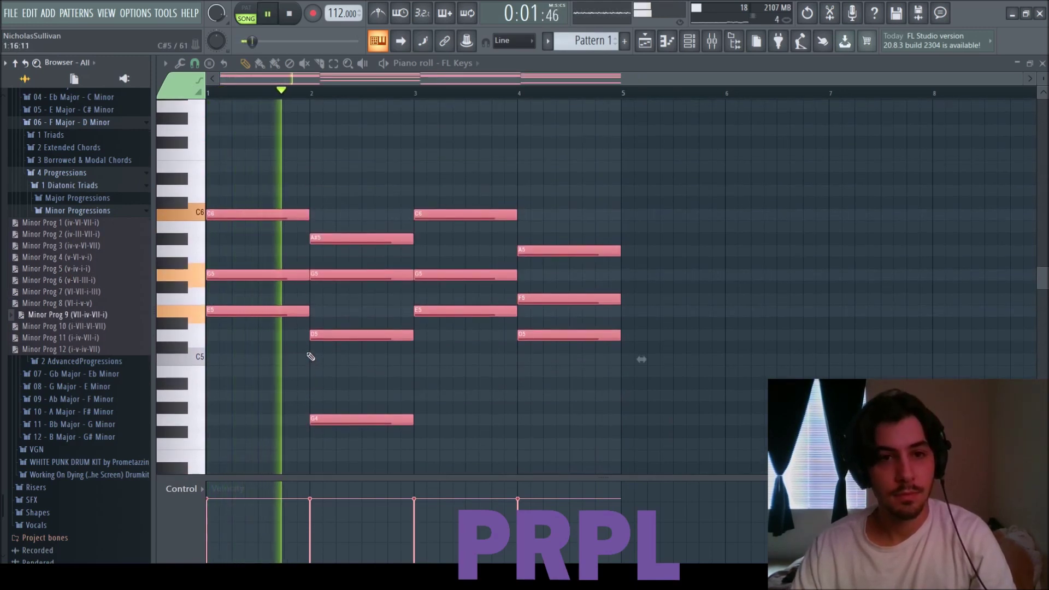
scroll(310, 356, down, 3)
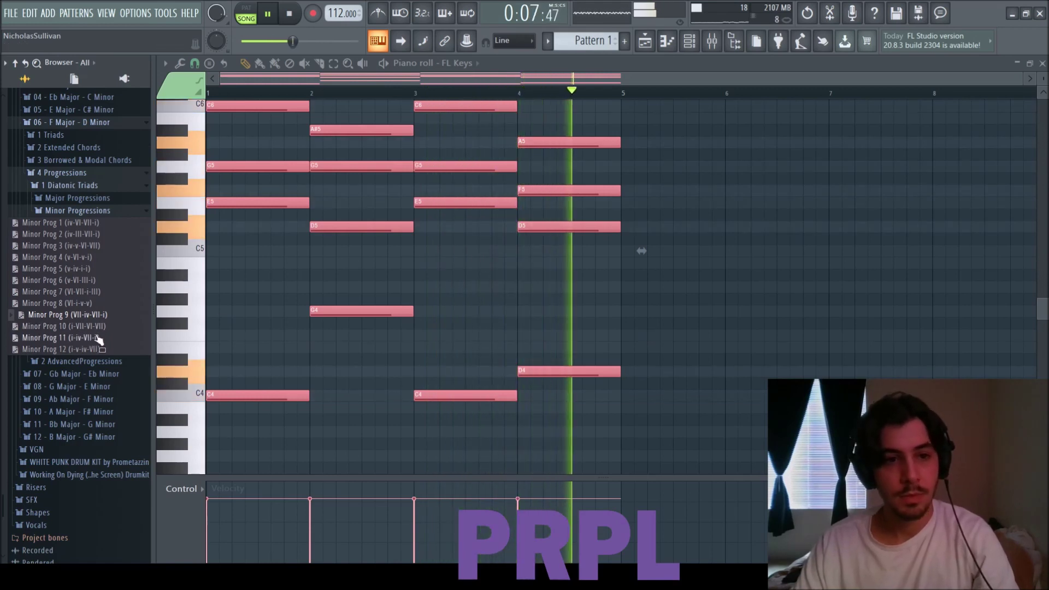
key(space)
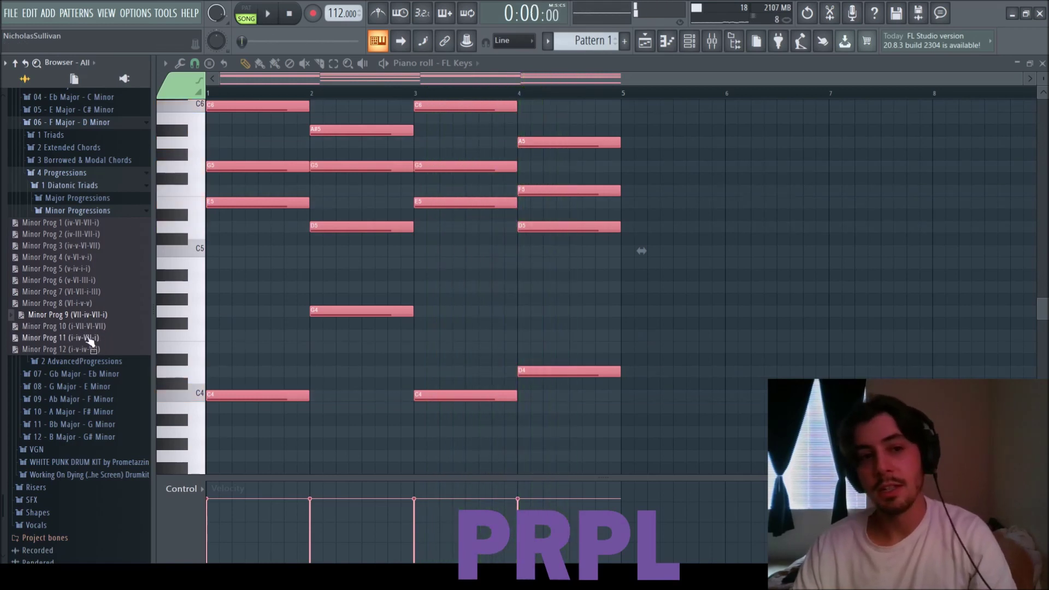
Replace the FL Keys chords with Minor Prog 4 (v-VI-v-i) and listen to the progression twice.
click(77, 262)
key(space)
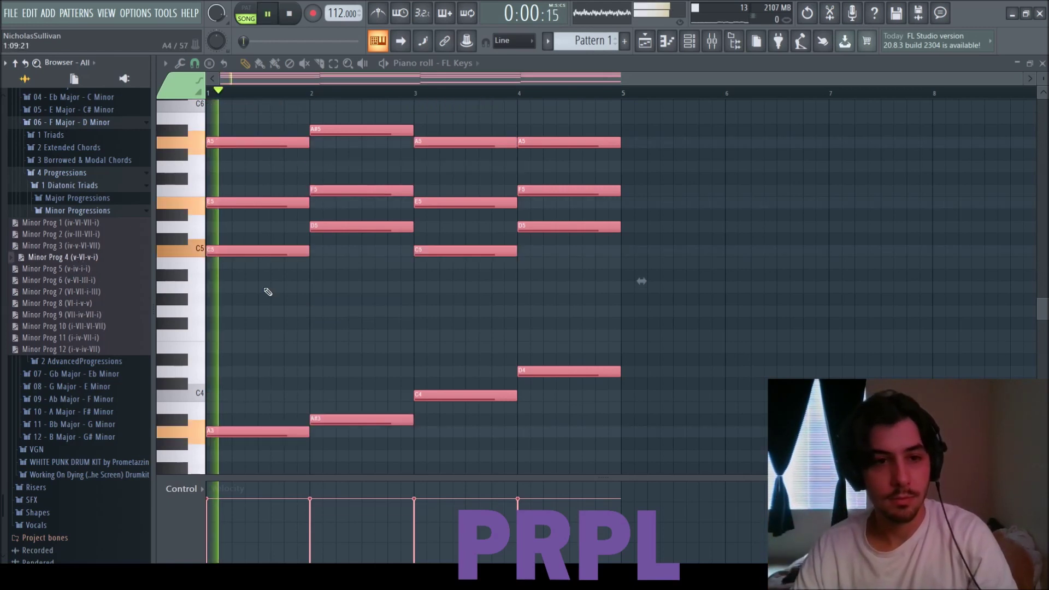
scroll(337, 316, up, 1)
scroll(337, 316, up, 1)
scroll(355, 314, down, 9)
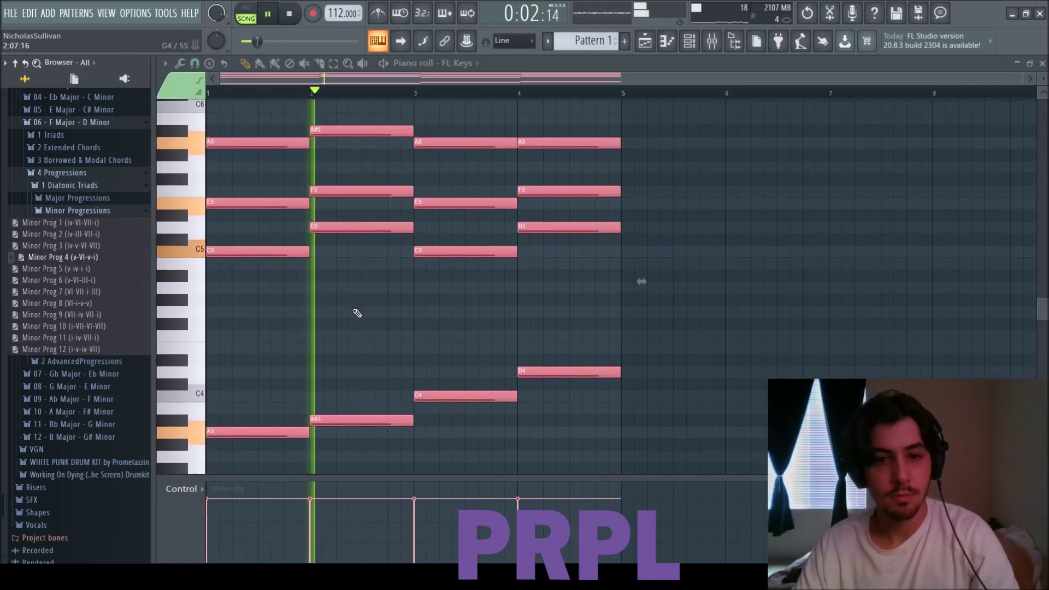
scroll(382, 310, up, 3)
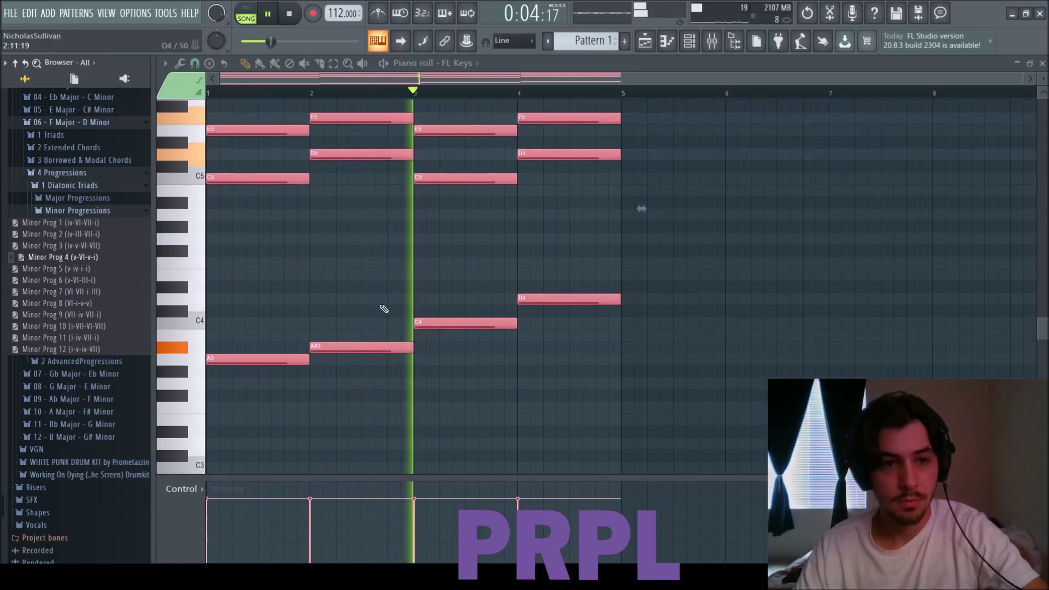
scroll(614, 314, up, 3)
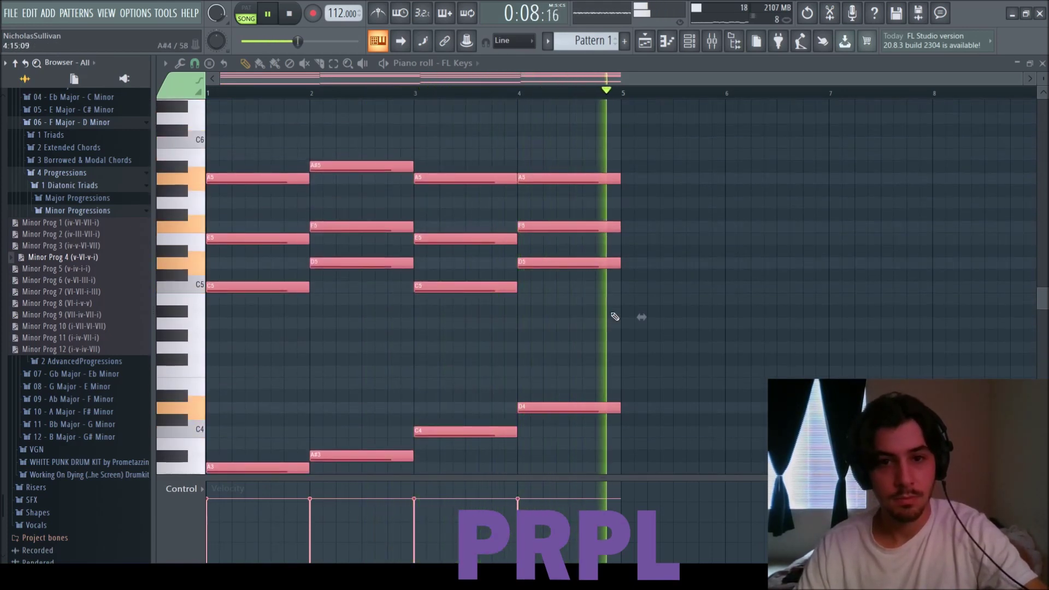
key(space)
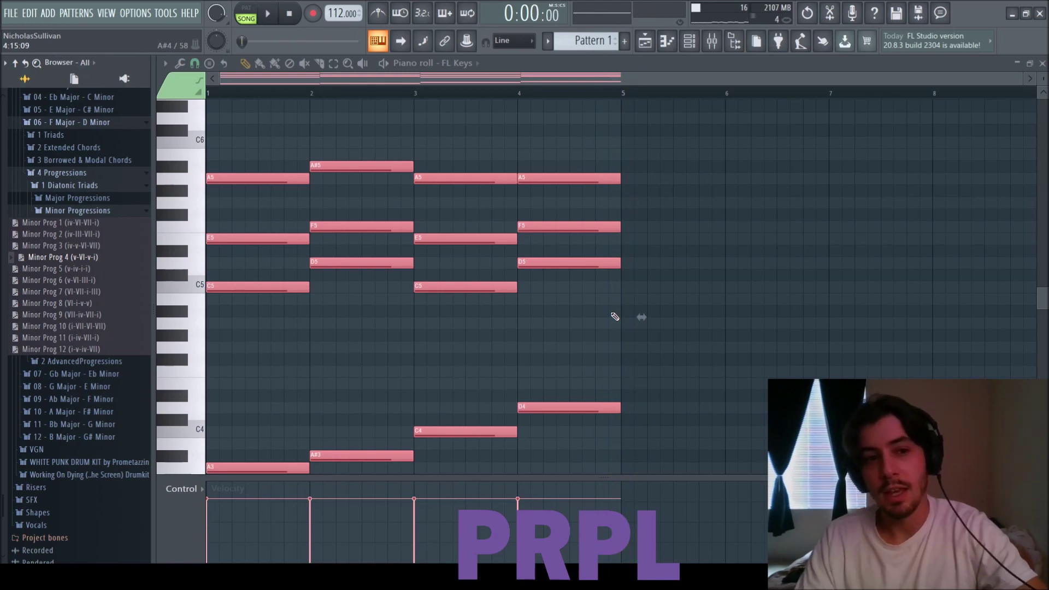
key(space)
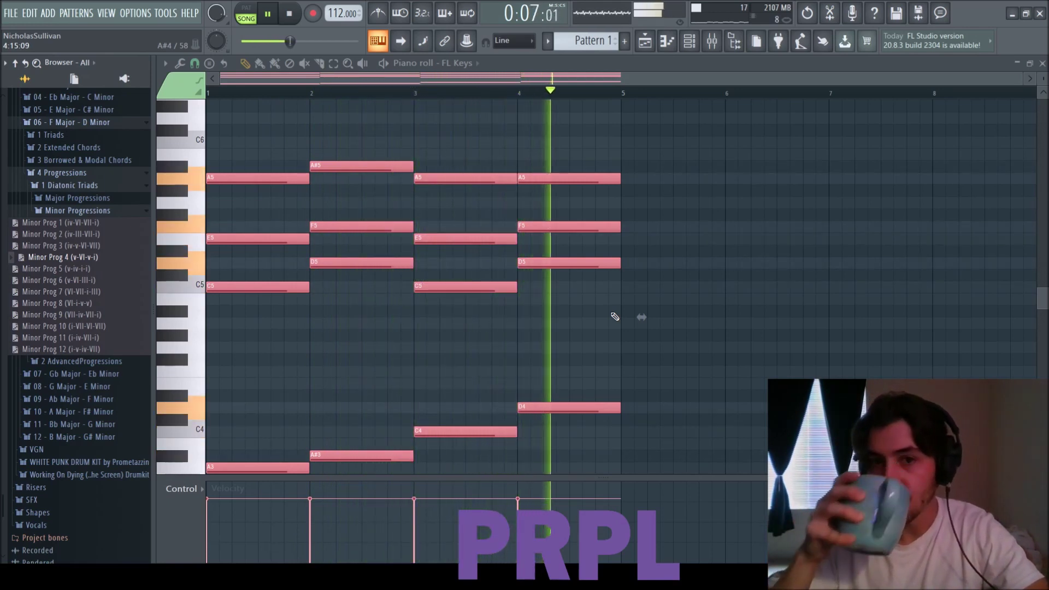
key(space)
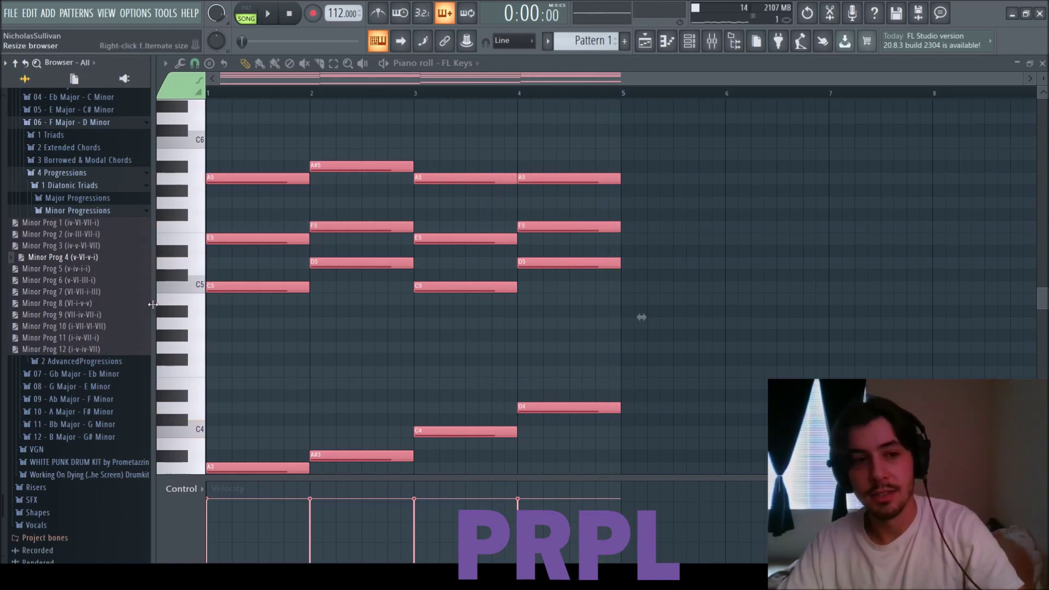
click(100, 212)
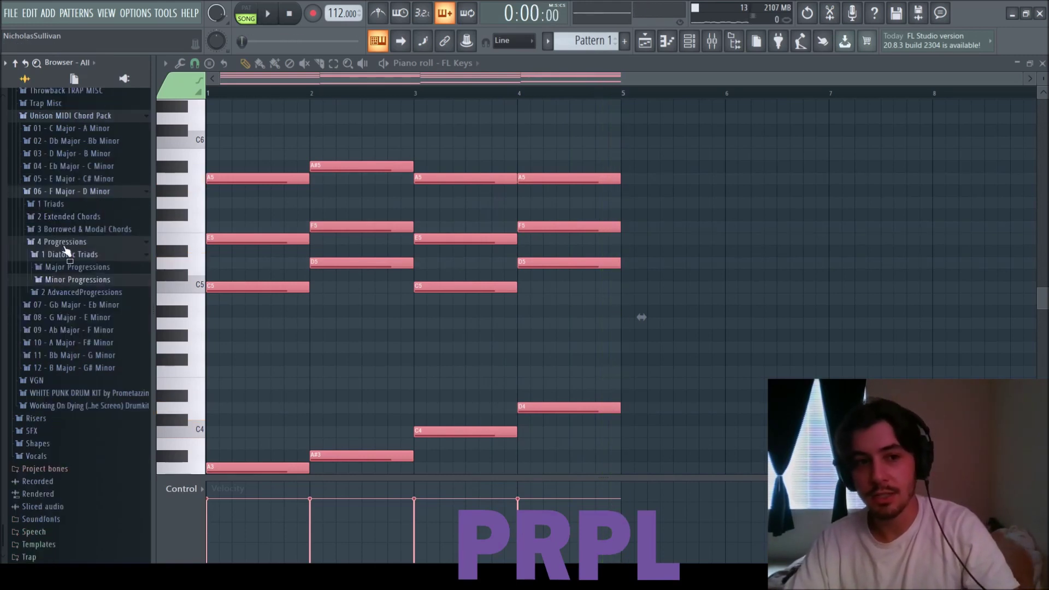
click(80, 280)
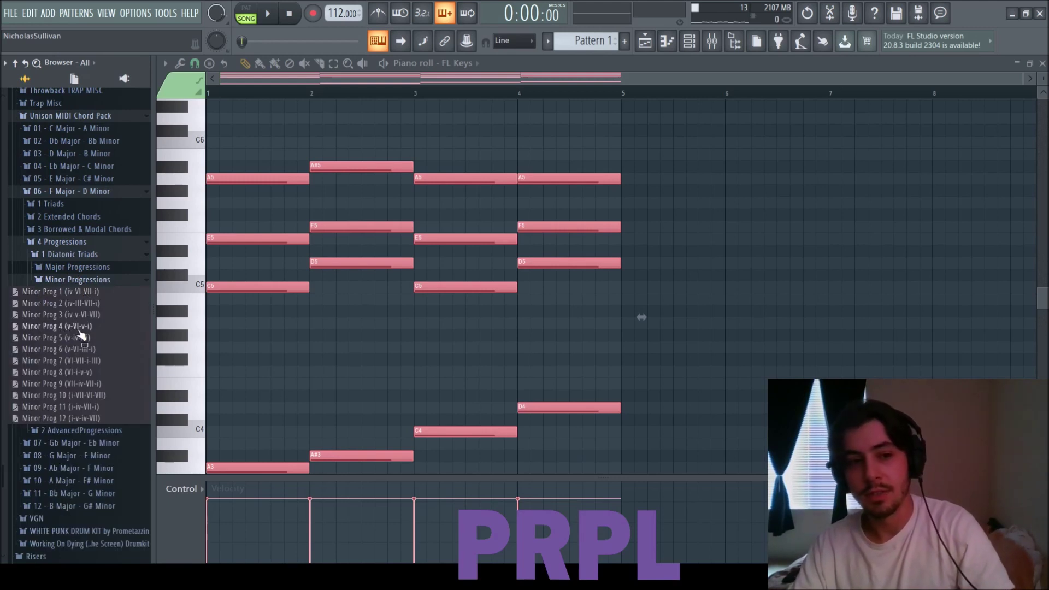
scroll(486, 334, down, 4)
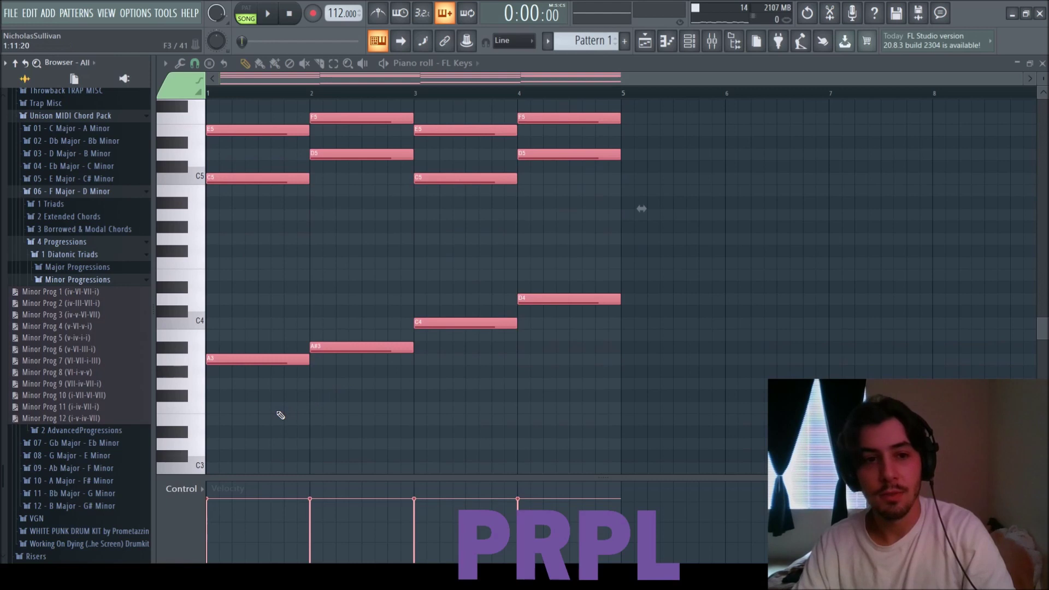
Deselect the chord notes and collapse the Minor Progressions, Diatonic Triads and 06 - F Major - D Minor folders.
right_click(299, 283)
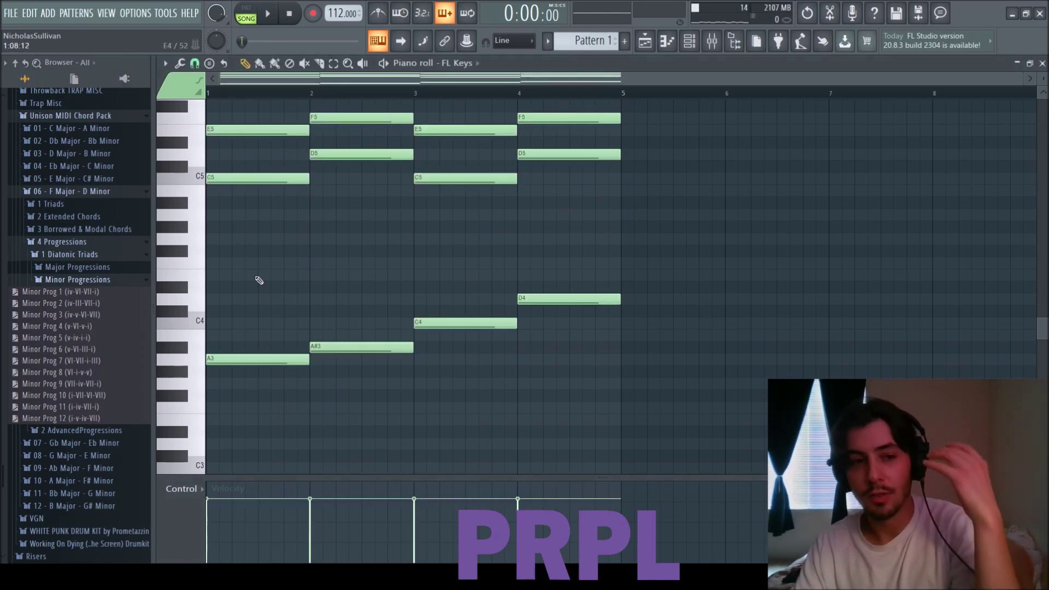
click(122, 281)
click(90, 253)
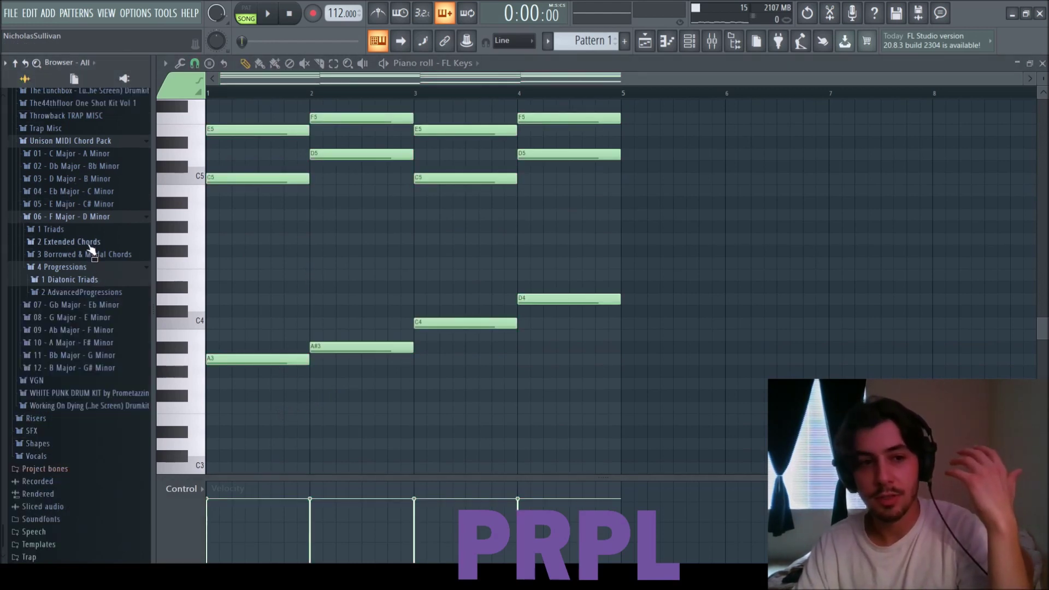
click(80, 271)
scroll(328, 284, up, 3)
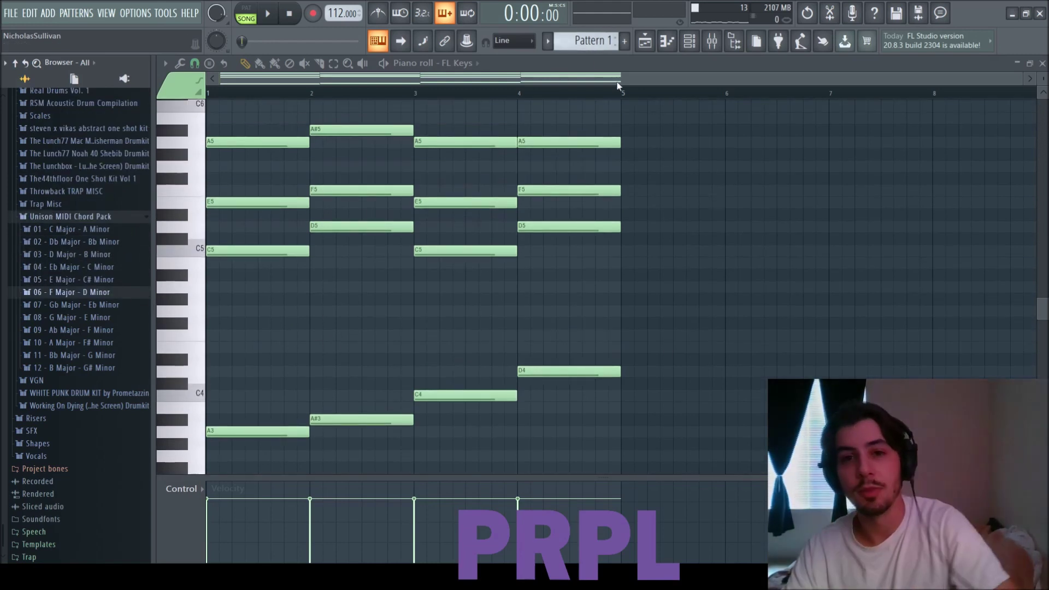
Duplicate the four-bar chord progression into bars 5 to 8 and raise bar 5's C5 note an octave to C6.
key(ctrl+a)
key(ctrl+b)
scroll(725, 309, down, 2)
scroll(482, 288, down, 1)
scroll(492, 273, up, 3)
ctrl+click(563, 231)
scroll(529, 302, down, 1)
click(531, 285)
key(ctrl+Up)
key(space)
scroll(616, 285, up, 3)
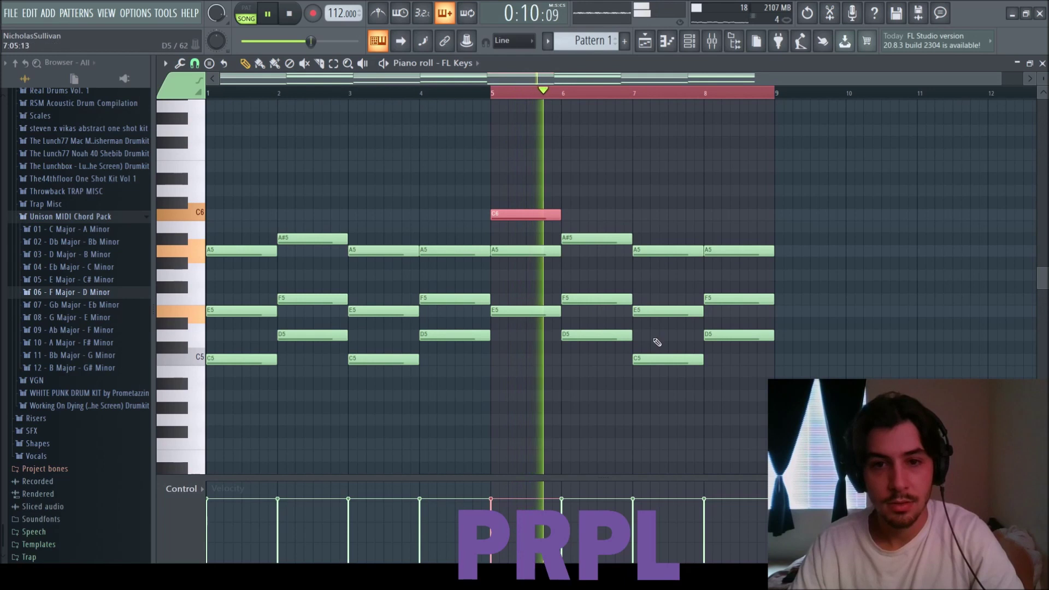
Raise the D5 note in bar 8 an octave to D6 and clear the note selection.
click(662, 360)
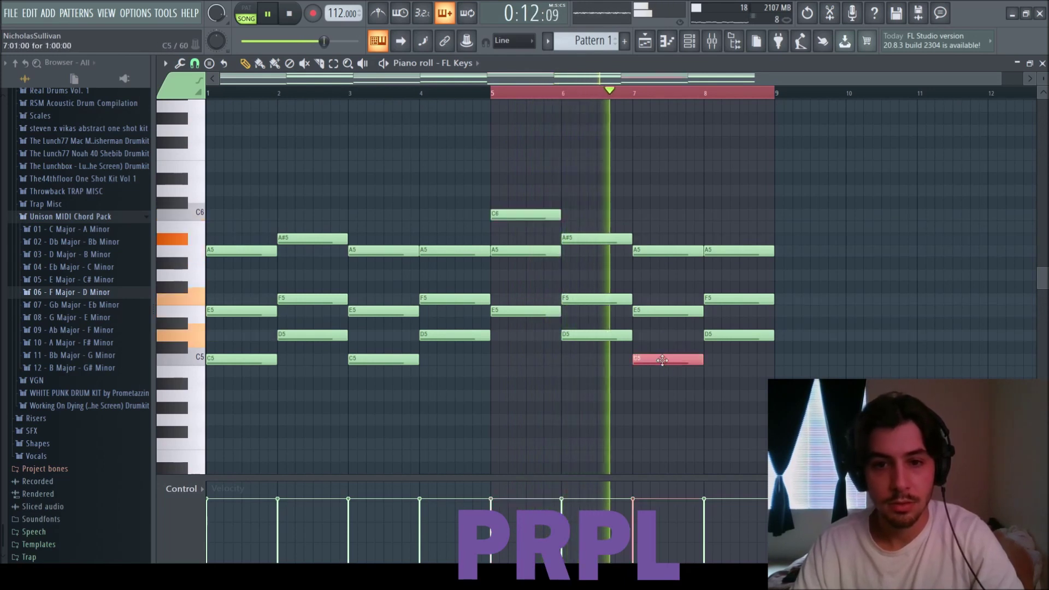
click(727, 334)
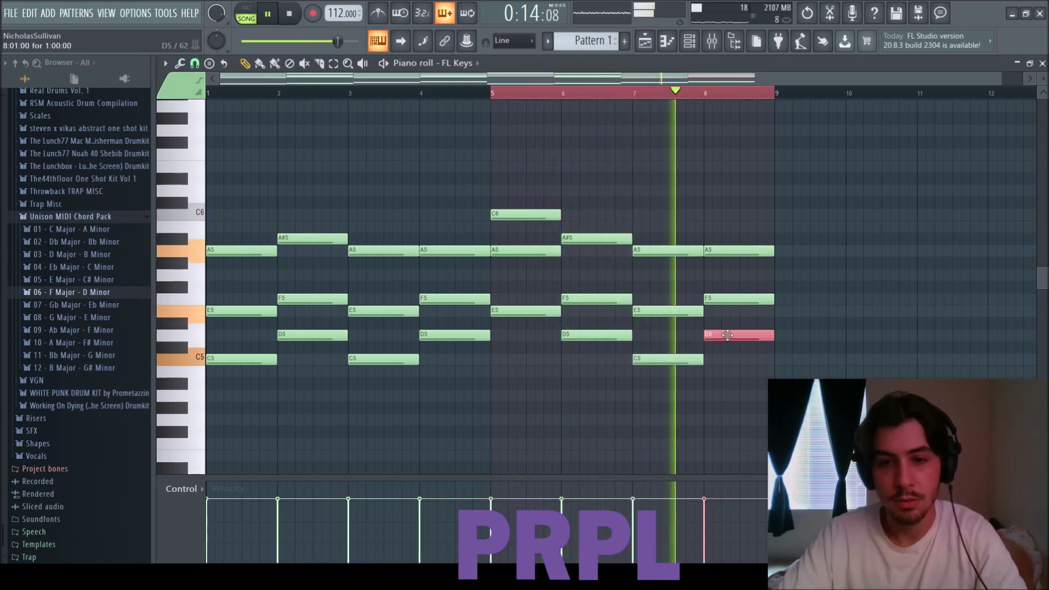
key(ctrl+Up)
key(ctrl+d)
key(space)
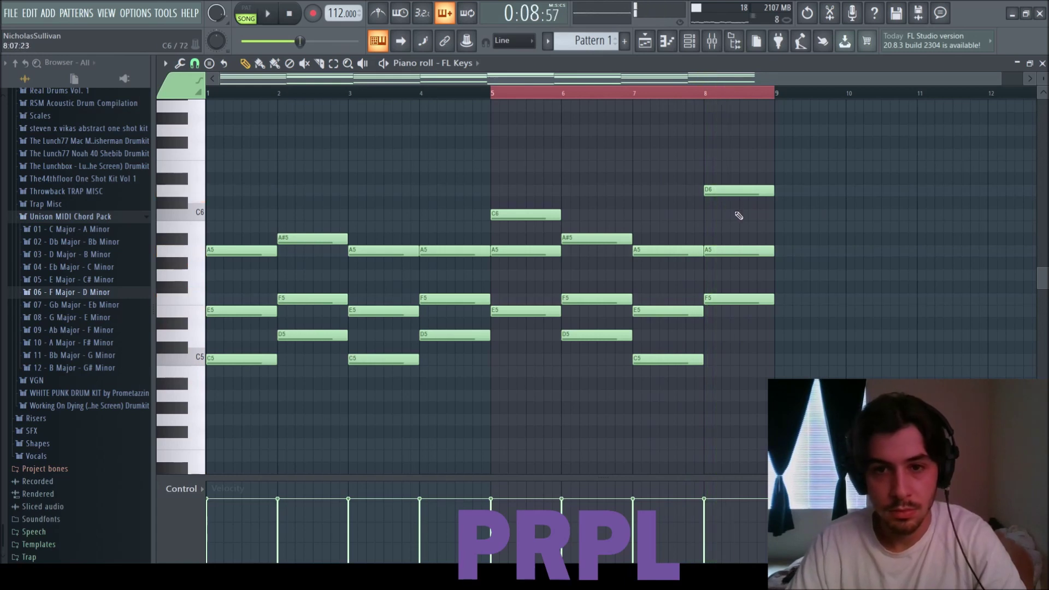
Shorten the A5 note in bar 8 to half a bar and add a descending quarter-note run of C6, A#5 and A5.
drag(729, 216, 739, 215)
key(space)
key(space)
click(745, 238)
key(space)
drag(772, 251, 738, 251)
key(space)
click(762, 250)
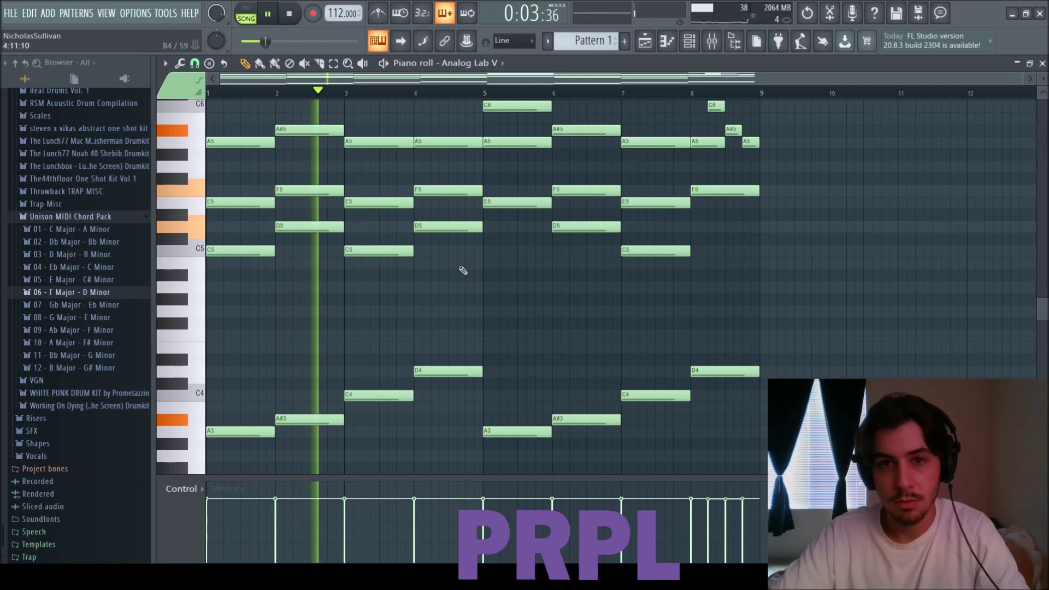
Transpose the Analog Lab V chords down one octave, listen to them and select all their notes.
key(ctrl+Down)
key(space)
key(space)
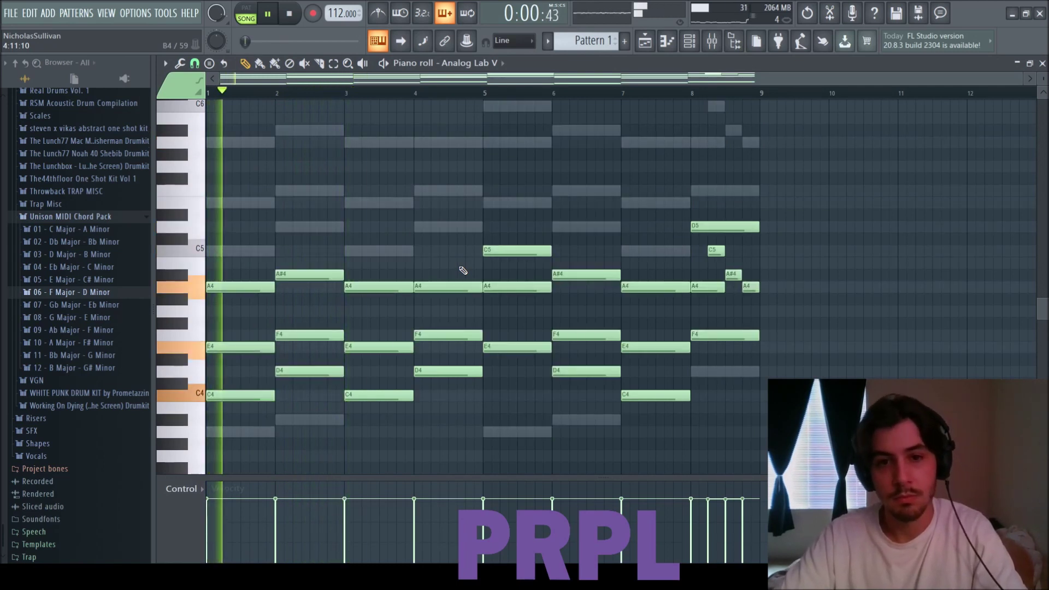
scroll(442, 303, down, 3)
scroll(420, 337, down, 3)
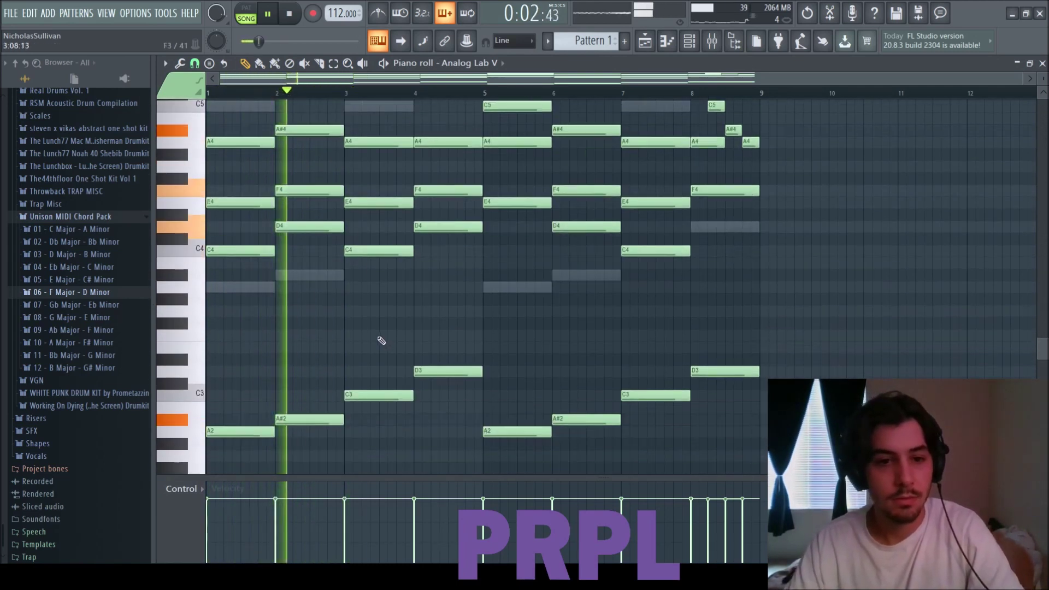
key(ctrl+a)
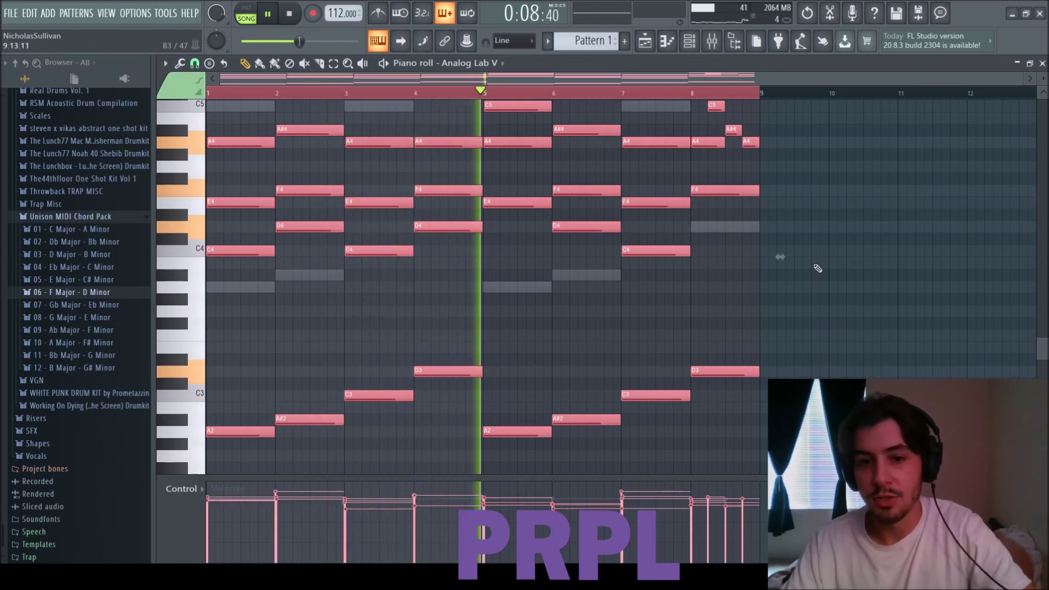
Route the Analog Lab V channel to mixer insert 1.
key(F7)
key(F9)
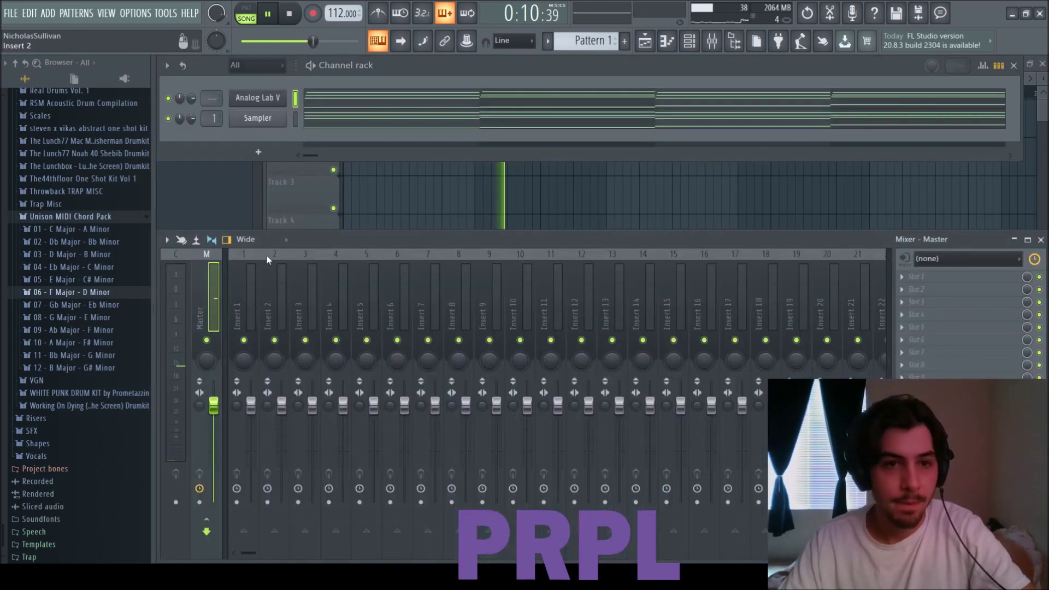
key(ctrl+l)
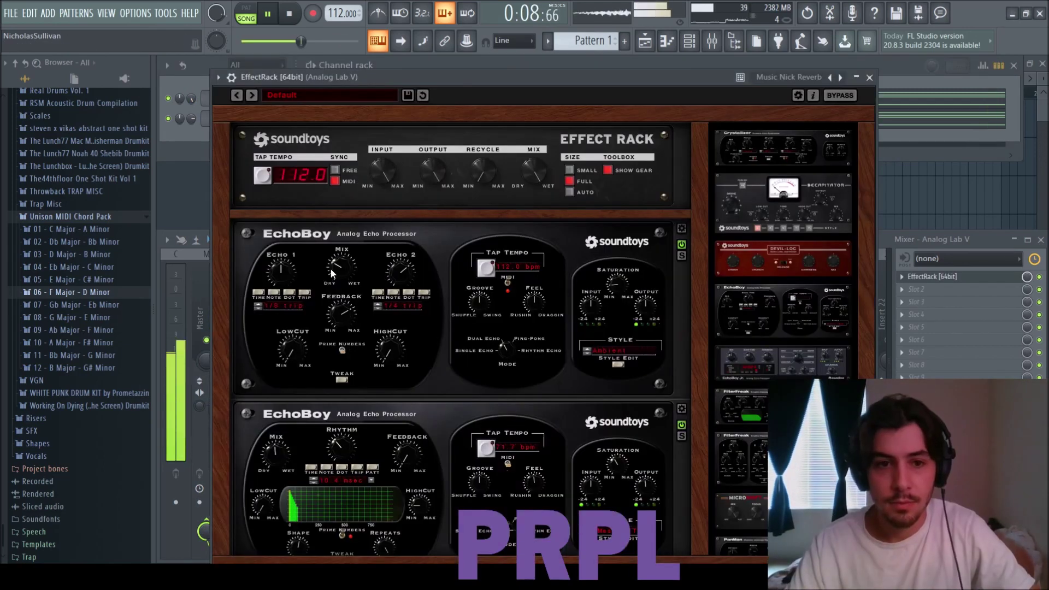
Set the first EchoBoy's mix to 13.5% in the reverb EffectRack, and adjust PanMan's width in the Chill Movement EffectRack.
drag(331, 273, 330, 277)
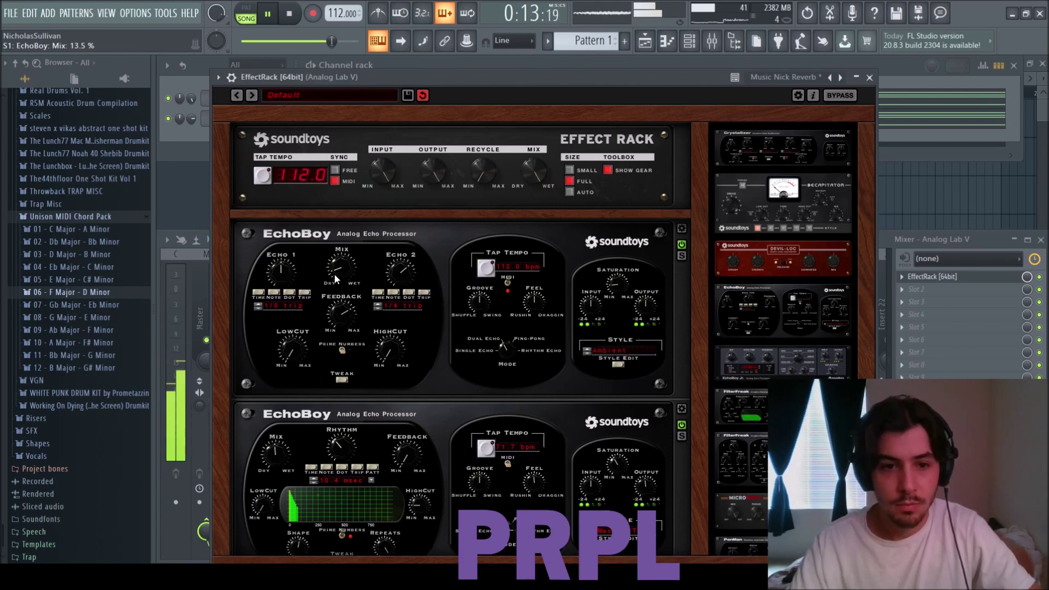
click(868, 77)
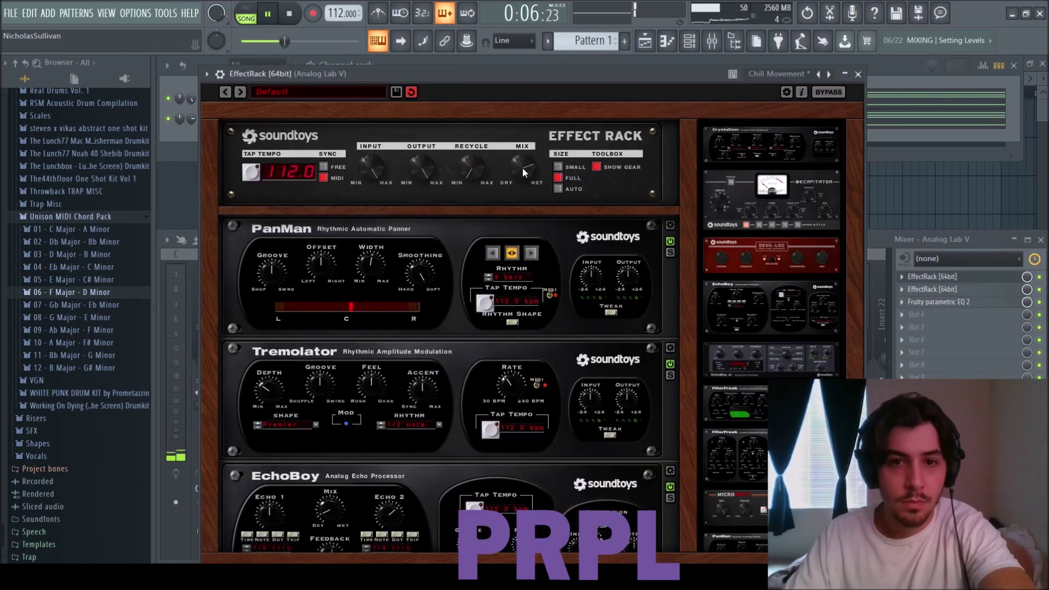
drag(371, 261, 370, 251)
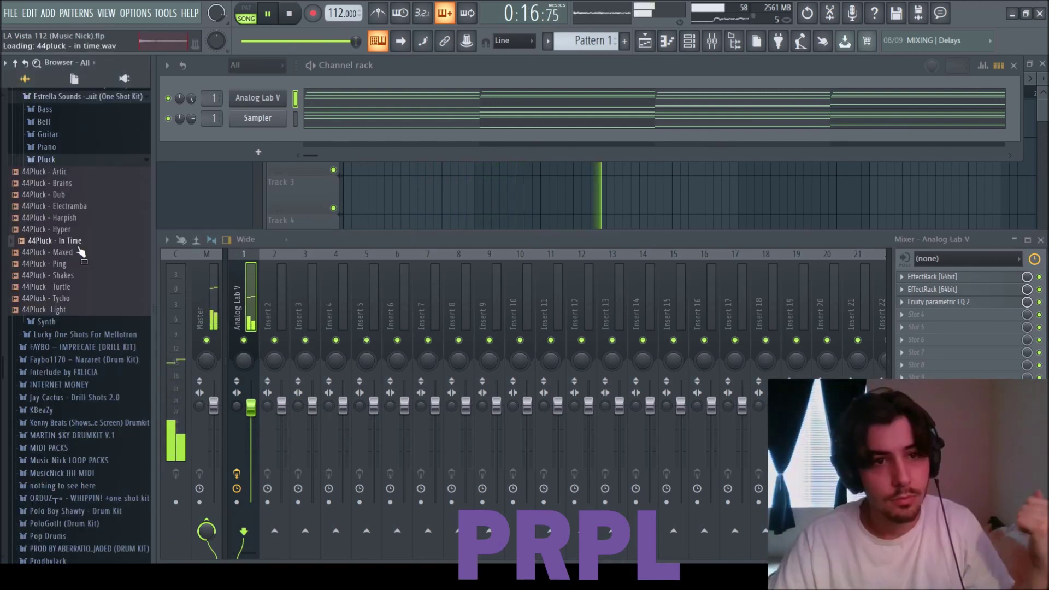
Audition the 44Pluck one-shots from In Time through Light in the Pluck folder.
drag(74, 244, 84, 240)
click(78, 253)
click(78, 265)
click(79, 277)
click(75, 288)
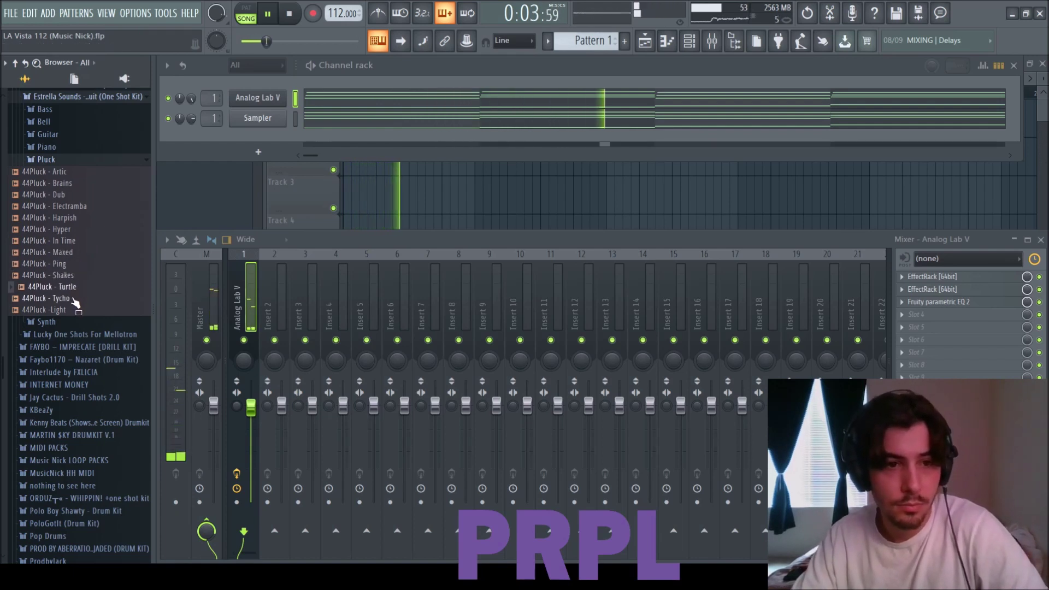
click(74, 299)
click(75, 310)
Load 44Pluck - Ping as a new channel and lower the volume of mixer insert 2.
click(67, 267)
drag(67, 272, 273, 98)
drag(289, 405, 289, 435)
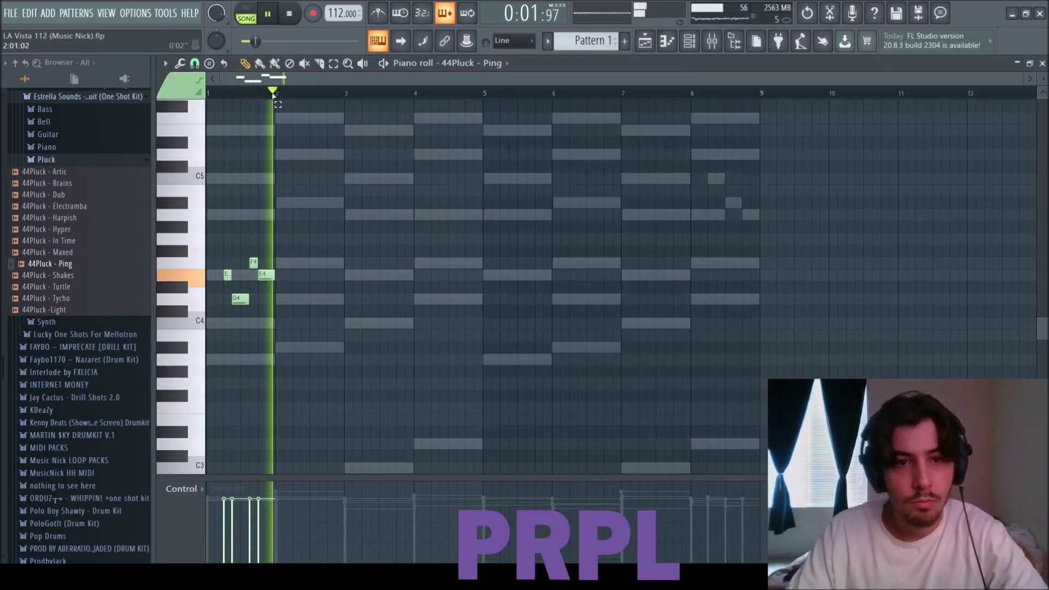
Duplicate the one-bar pluck melody into bar 2, changing the copy's first note to F4 and its third to G4.
key(ctrl+b)
drag(297, 274, 297, 262)
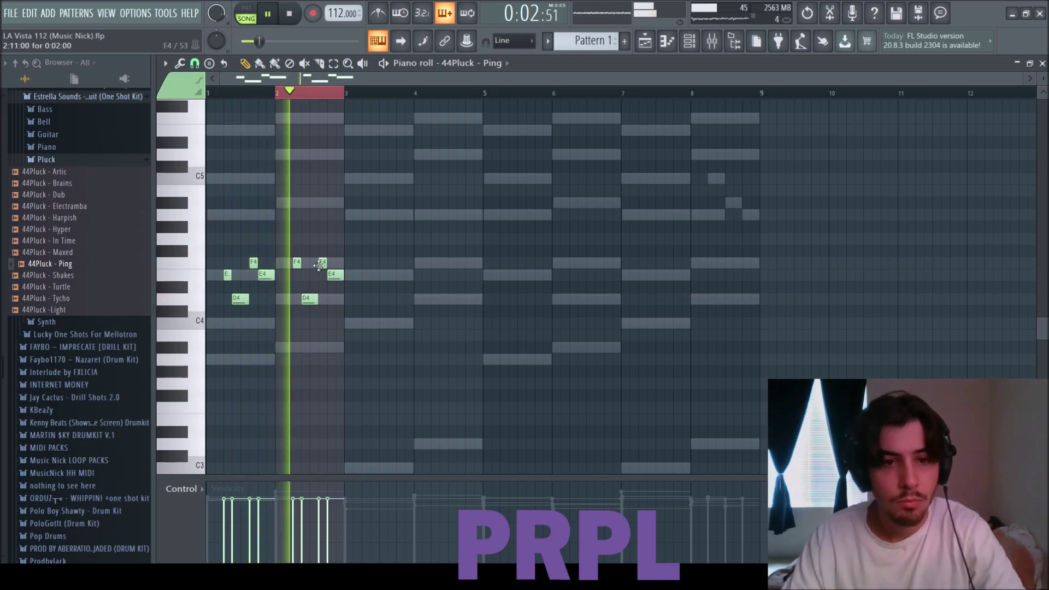
drag(322, 263, 322, 238)
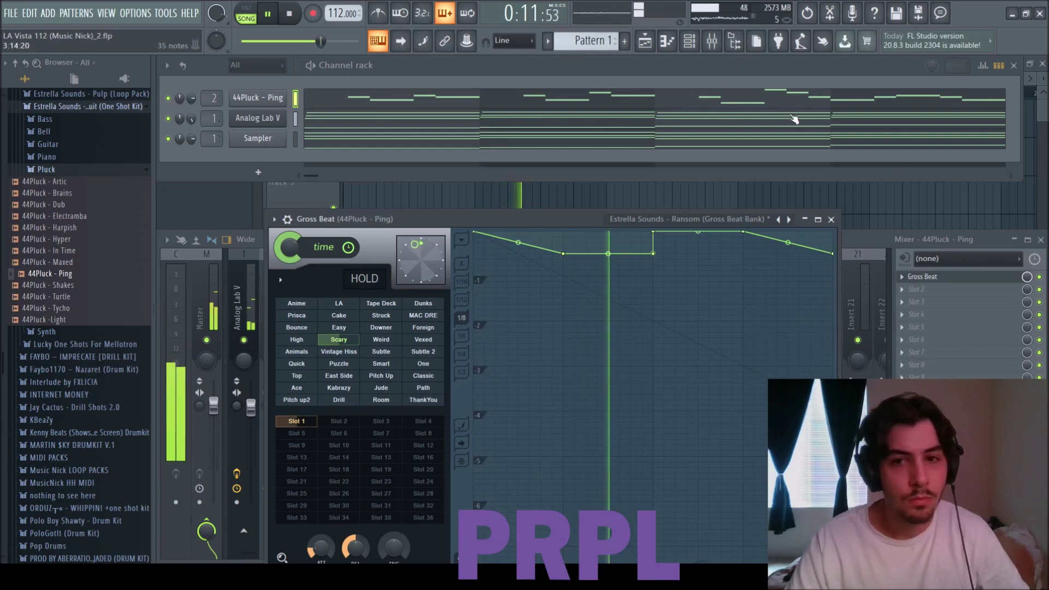
Check the 44Pluck - Ping melody in the piano roll and choose the LA time preset in Gross Beat.
click(679, 100)
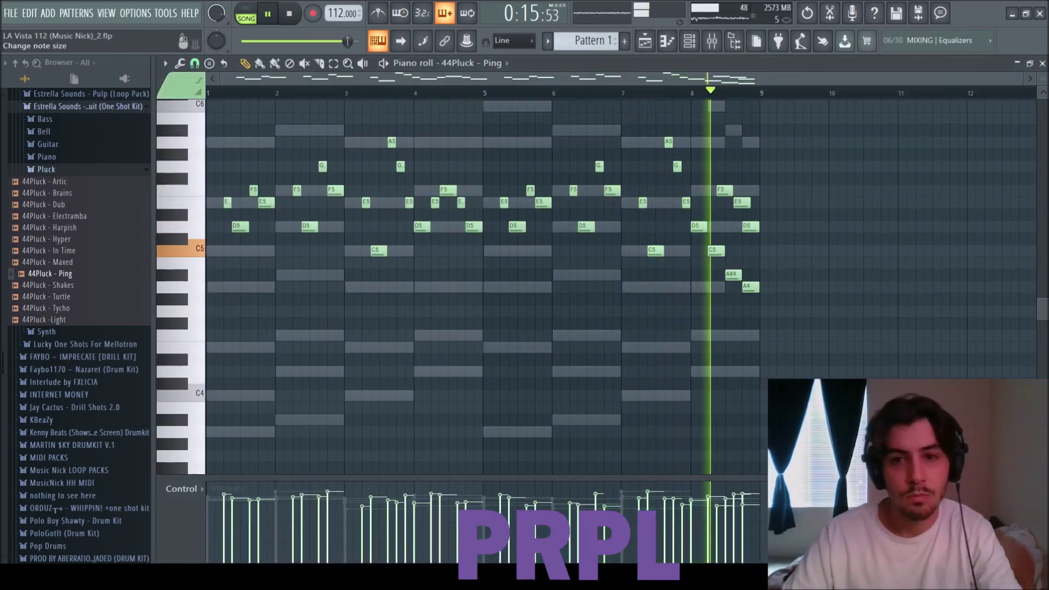
click(1042, 64)
click(338, 303)
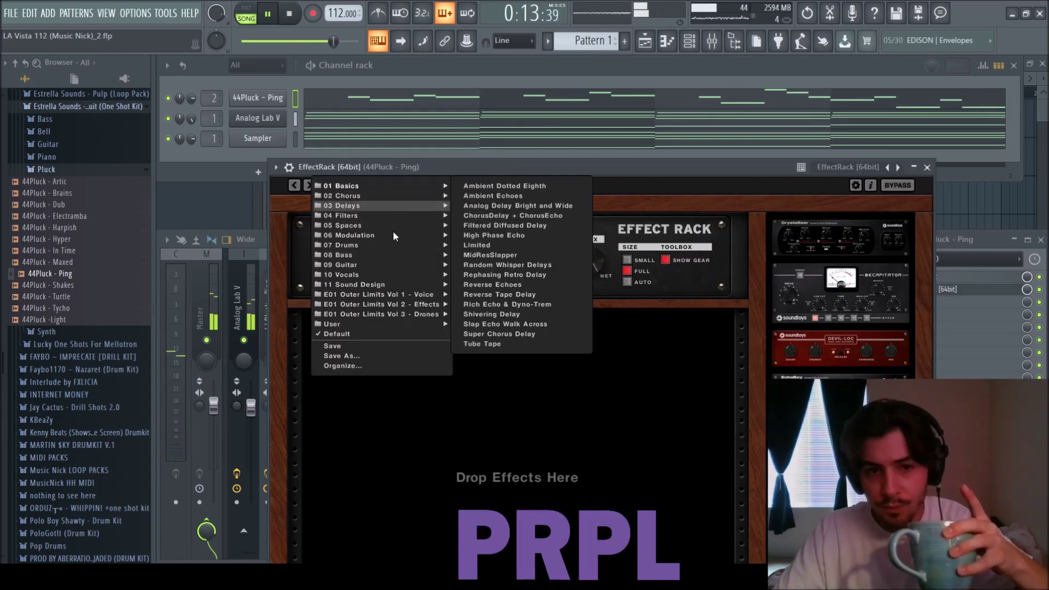
Load the Slightly Washy guitar preset in the 44Pluck - Ping EffectRack and place the rack before Gross Beat.
mouse_move(415, 275)
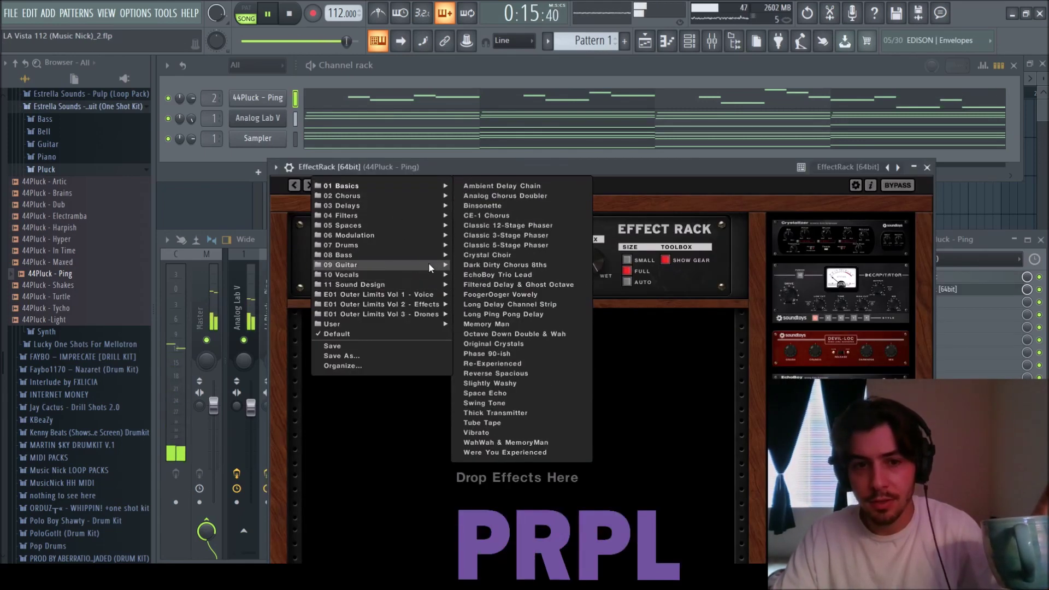
click(494, 380)
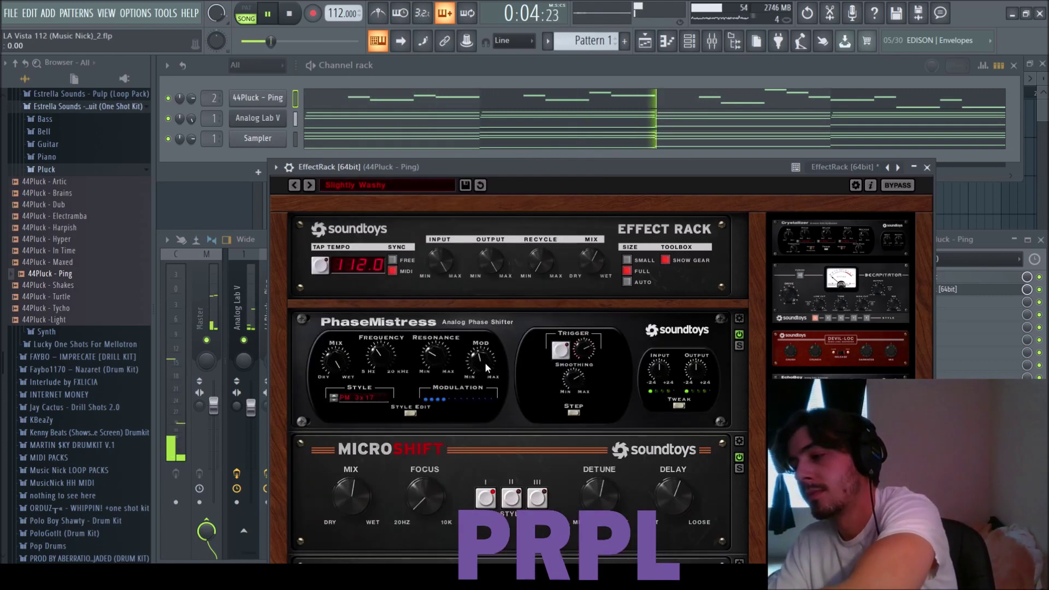
drag(486, 162, 406, 121)
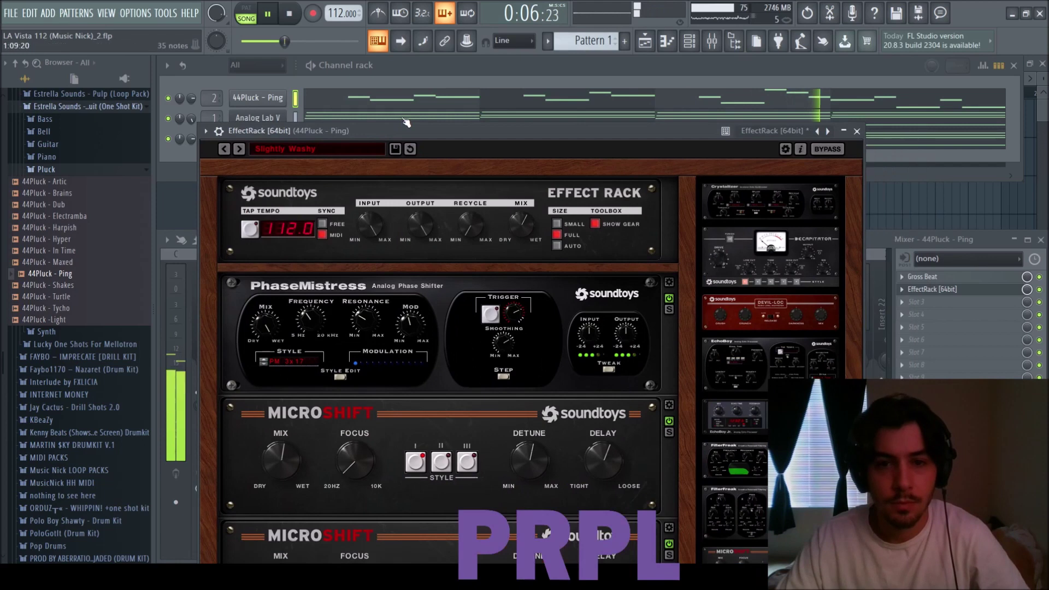
drag(921, 274, 927, 282)
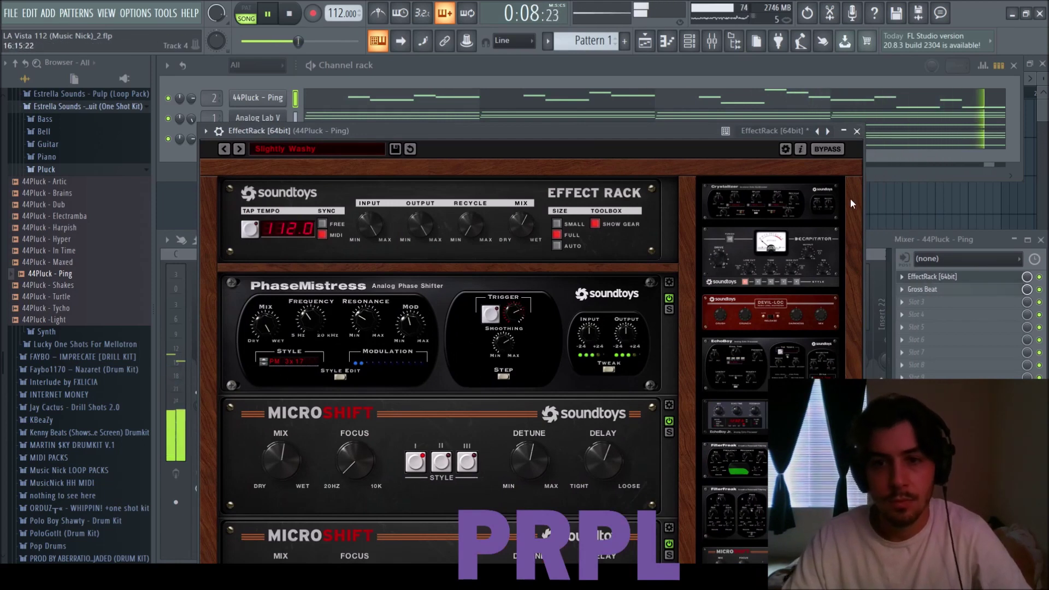
click(858, 131)
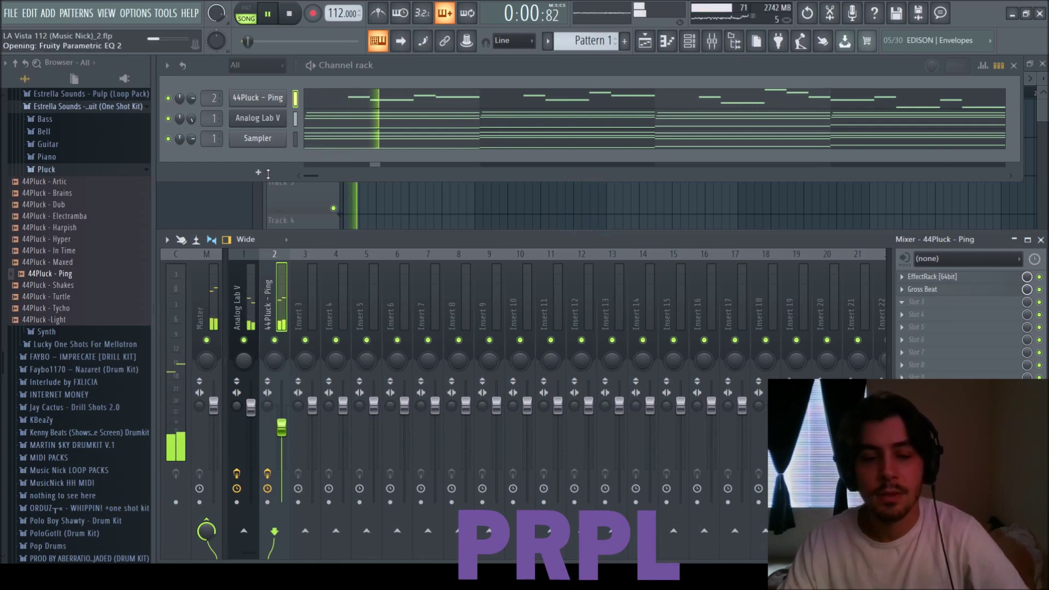
High-pass 44Pluck - Ping at about 169 Hz with band 1 of Fruity Parametric EQ 2.
click(254, 246)
drag(244, 230, 279, 229)
scroll(271, 230, up, 4)
scroll(280, 230, up, 2)
scroll(507, 229, up, 5)
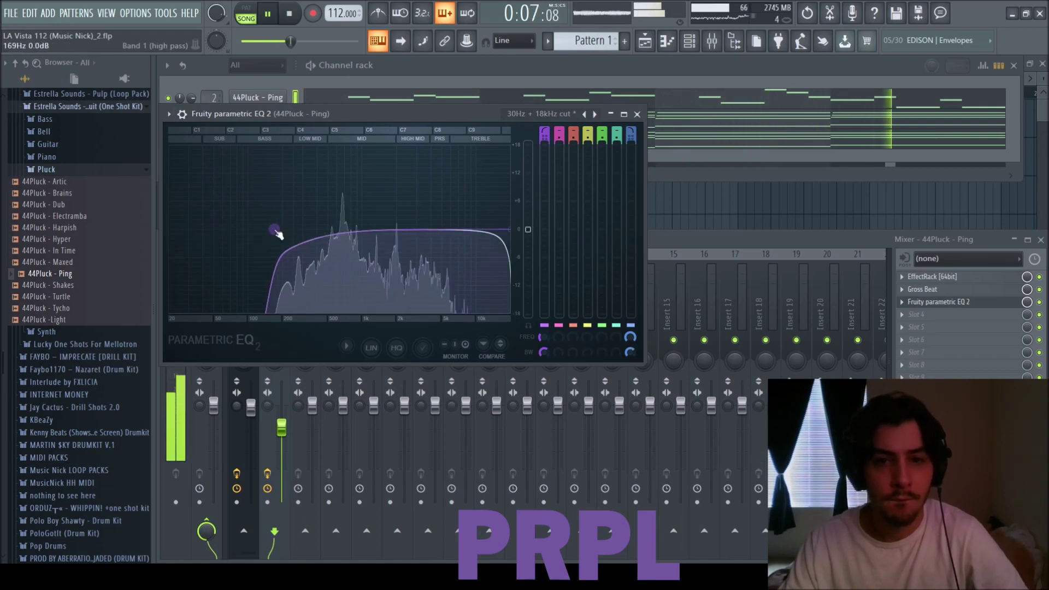
click(985, 302)
click(989, 316)
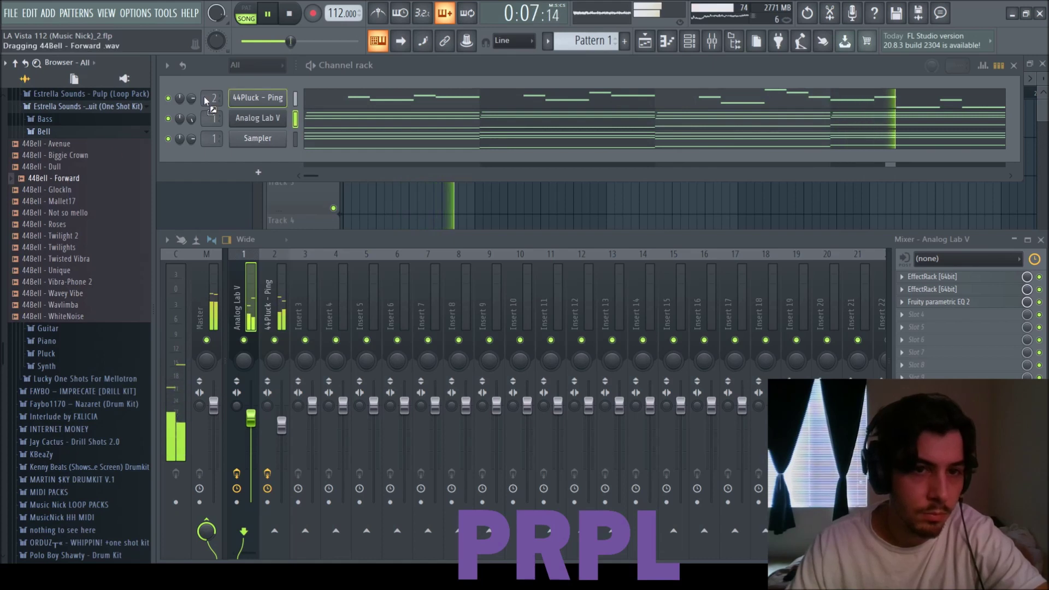
Add 44Bell - Forward as a new channel and lower the volume of mixer insert 3.
drag(235, 83, 236, 87)
drag(312, 405, 312, 420)
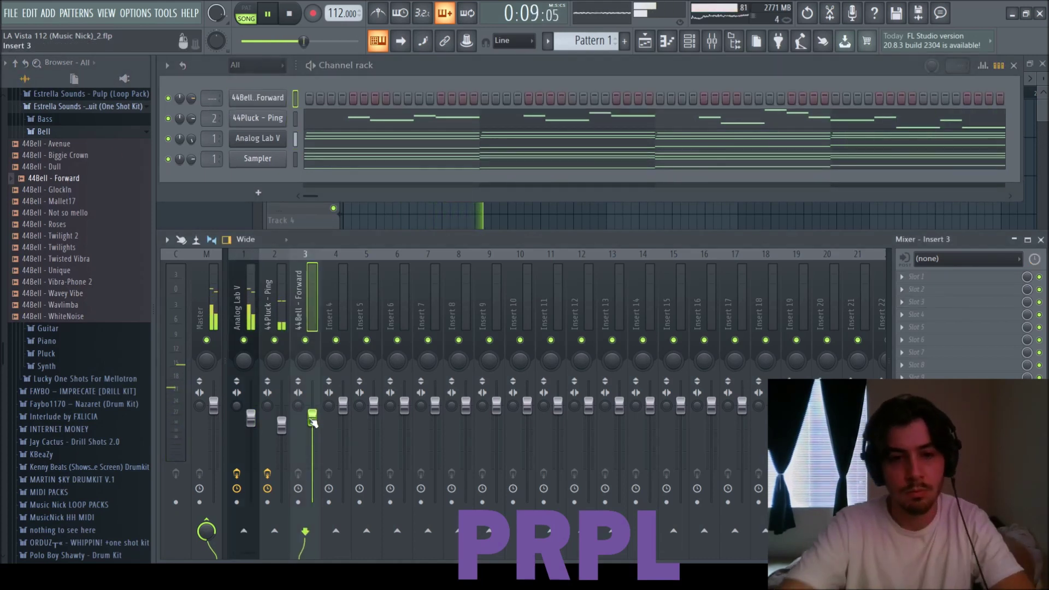
Normalize the 44Bell - Forward sample and enable its volume envelope with decay at 0%.
click(258, 99)
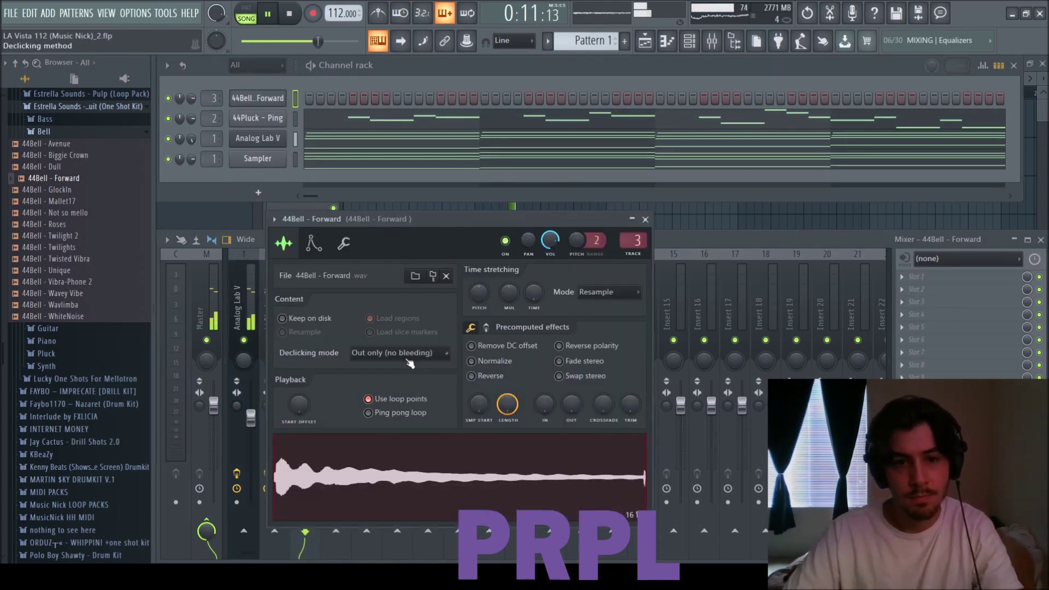
click(489, 364)
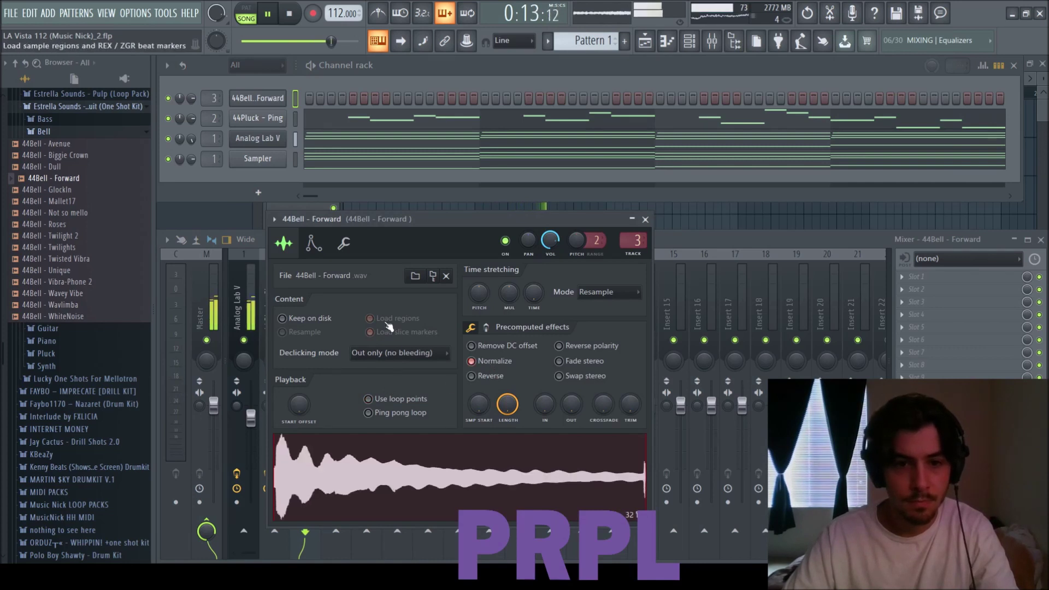
click(313, 243)
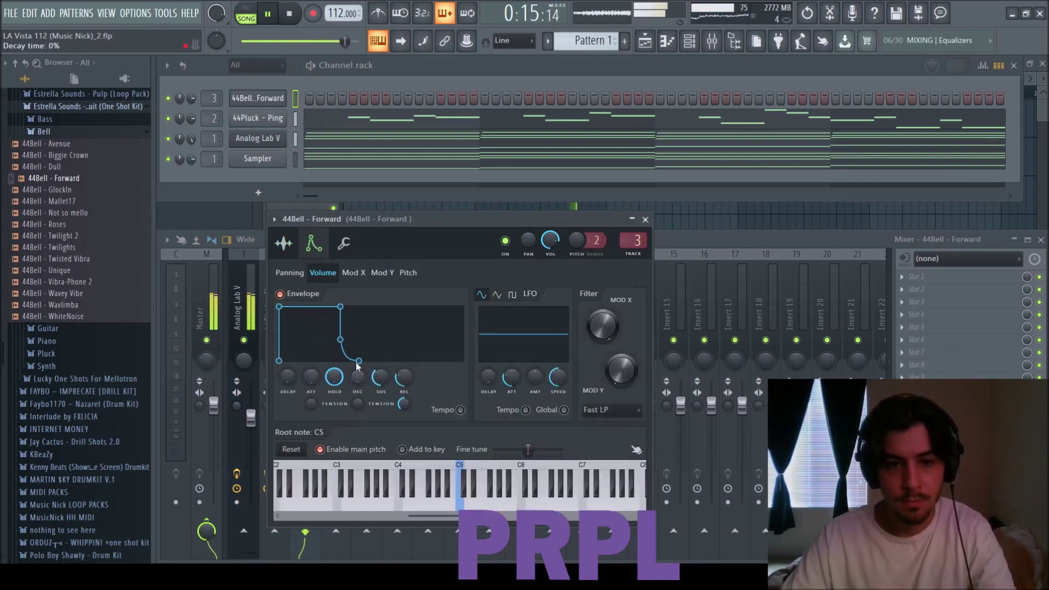
click(284, 243)
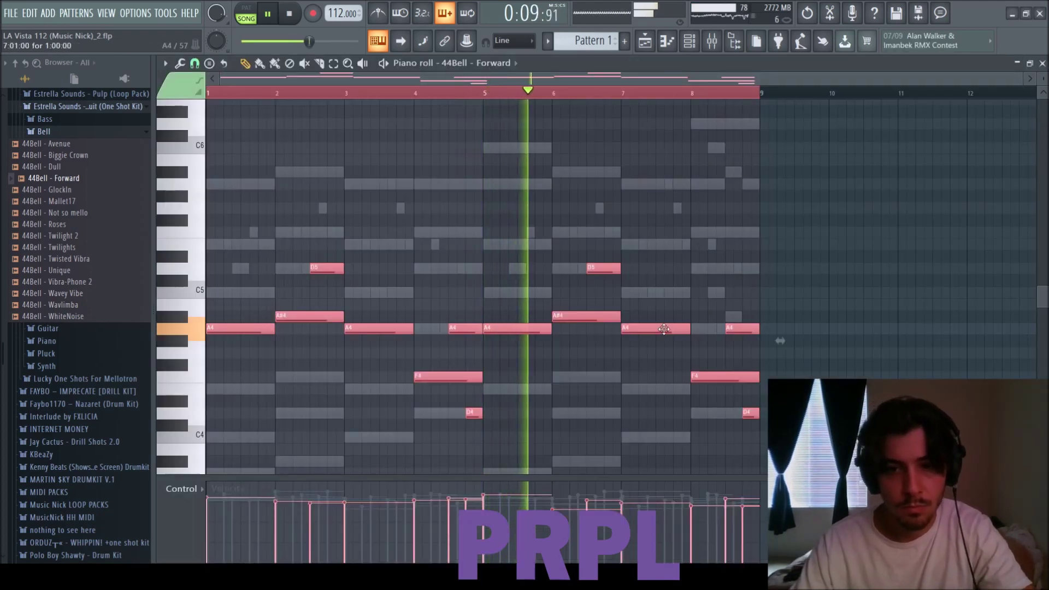
Deselect the 44Bell - Forward melody notes in the piano roll.
key(ctrl+d)
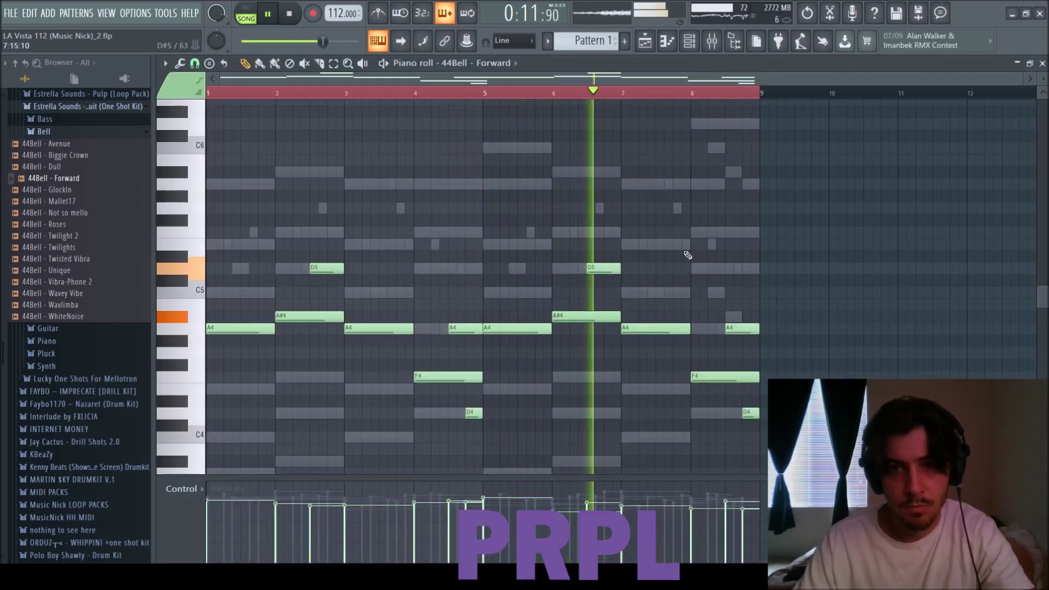
Replace the long A4 in bar 7 of the 44Bell - Forward melody with shorter consecutive E5, C5 and A4 notes.
click(627, 245)
right_click(632, 329)
key(space)
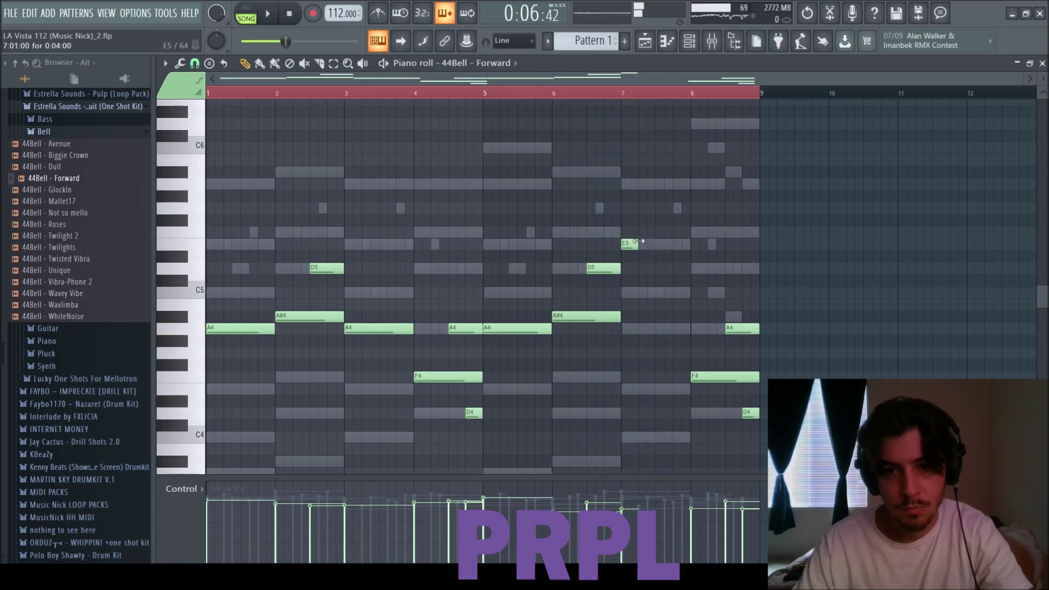
key(space)
click(642, 292)
key(space)
key(space)
click(657, 330)
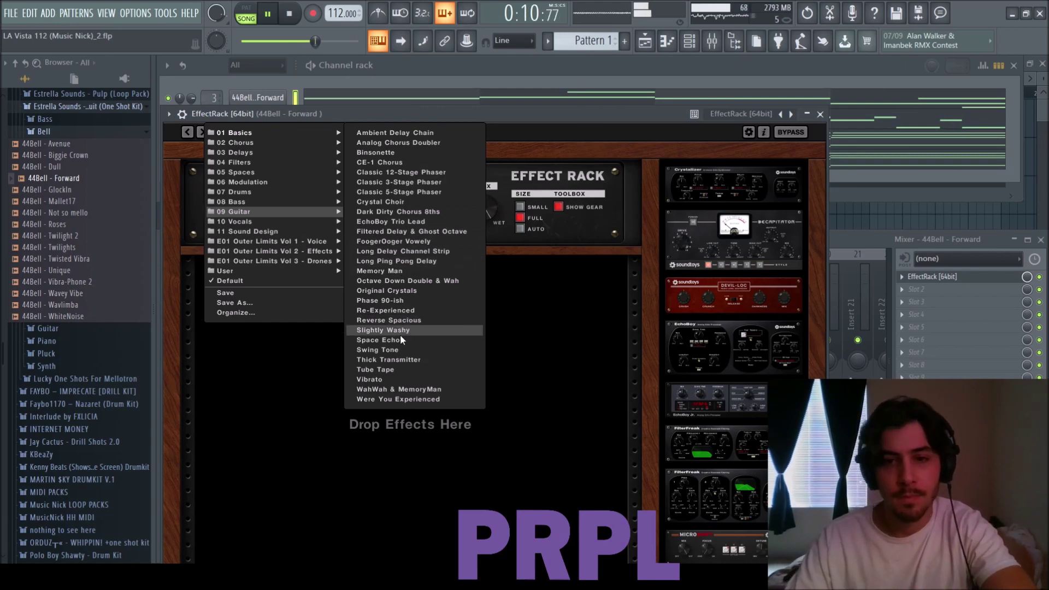
Load the Slightly Washy guitar preset in EffectRack on 44Bell - Forward and slightly lower the Analog Lab V and 44Pluck - Ping mixer levels.
click(400, 333)
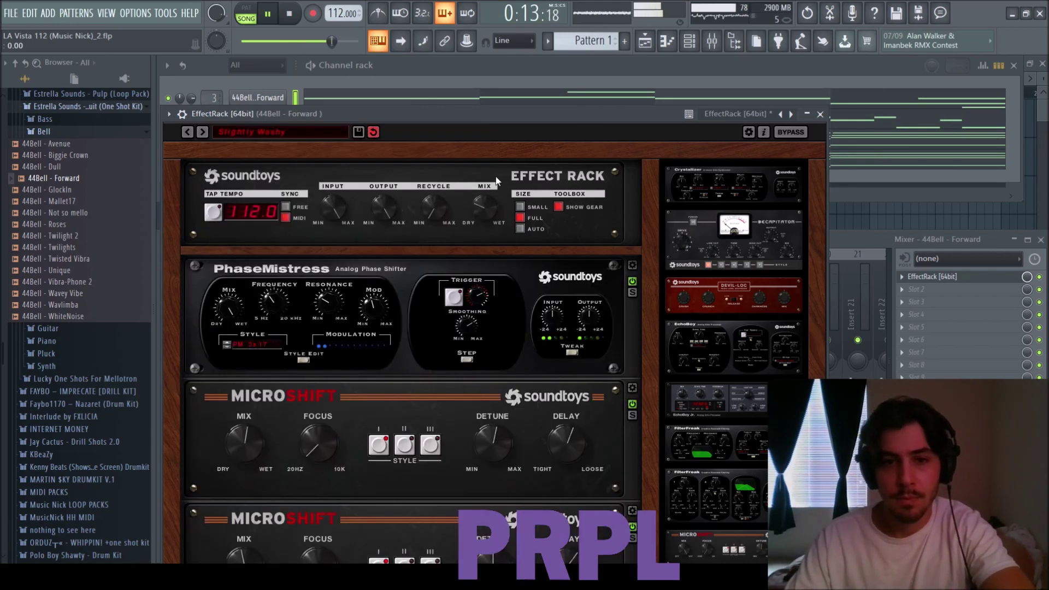
click(808, 115)
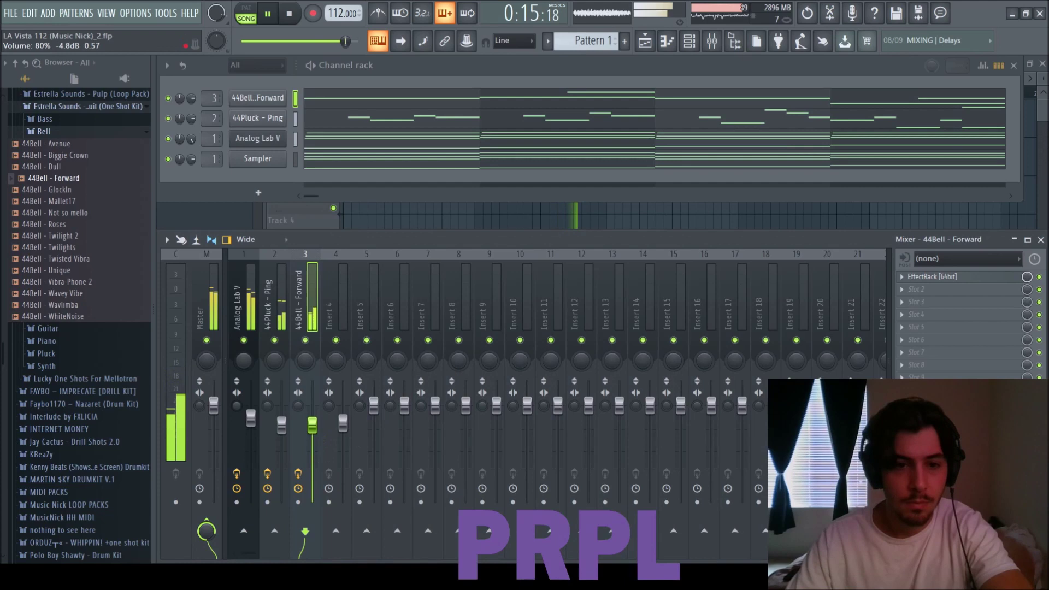
click(257, 304)
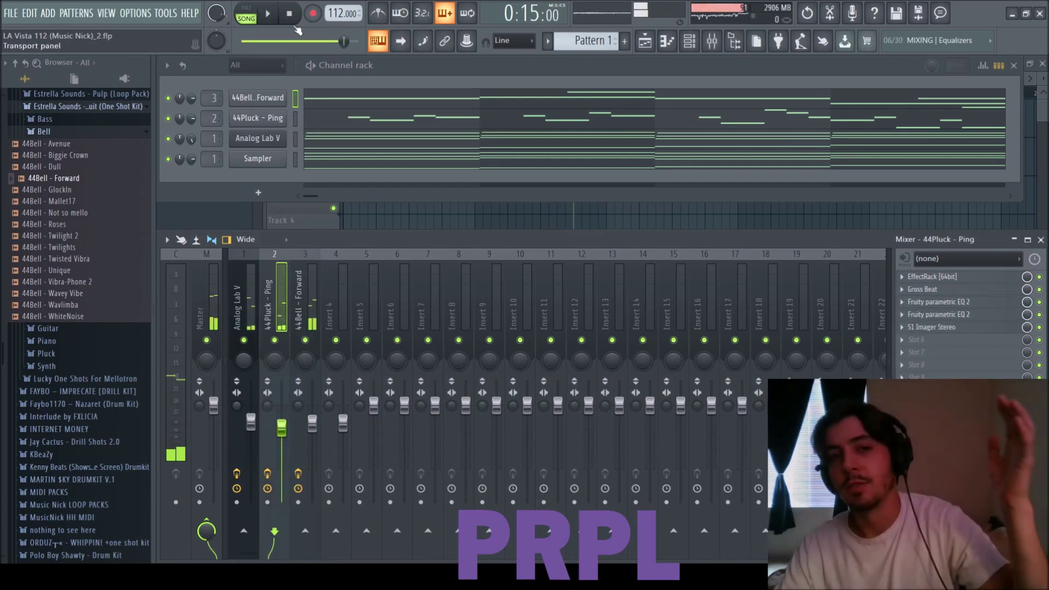
key(space)
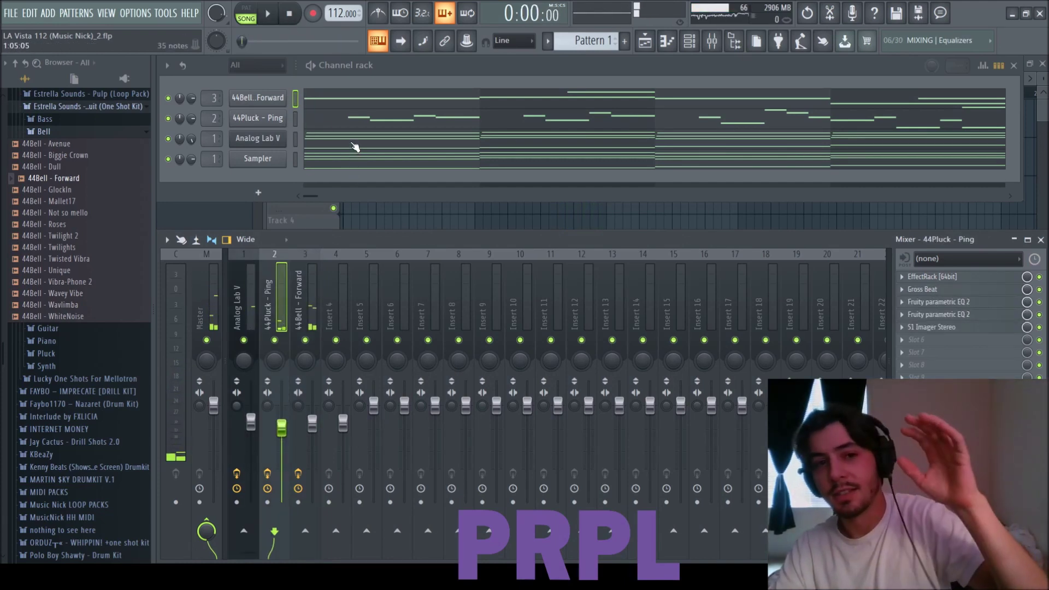
Examine the low root notes of the Analog Lab V chord progression in its piano roll.
click(355, 146)
scroll(358, 153, down, 5)
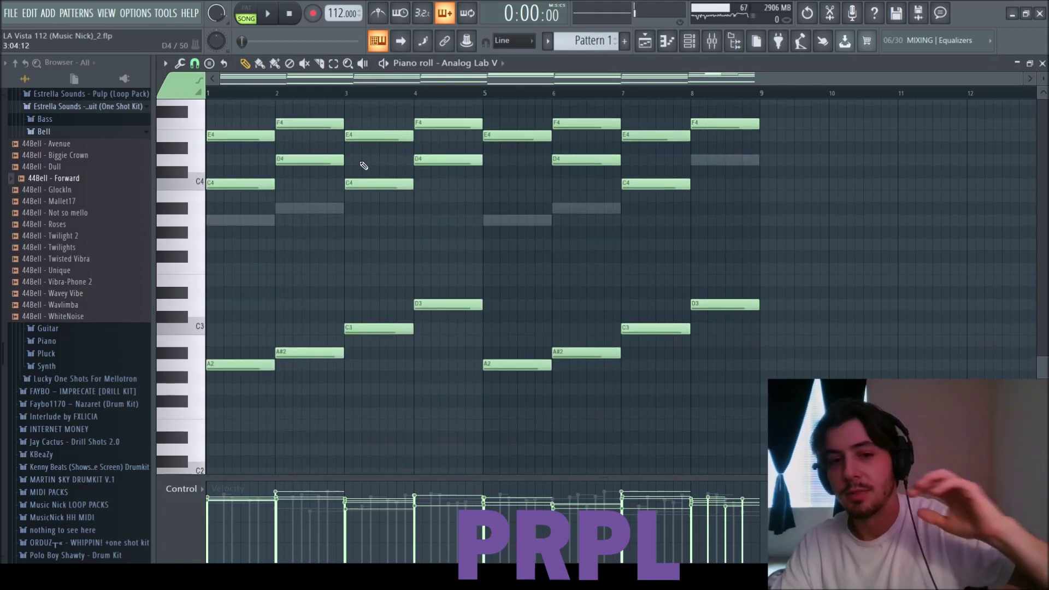
scroll(363, 165, down, 1)
scroll(363, 166, up, 1)
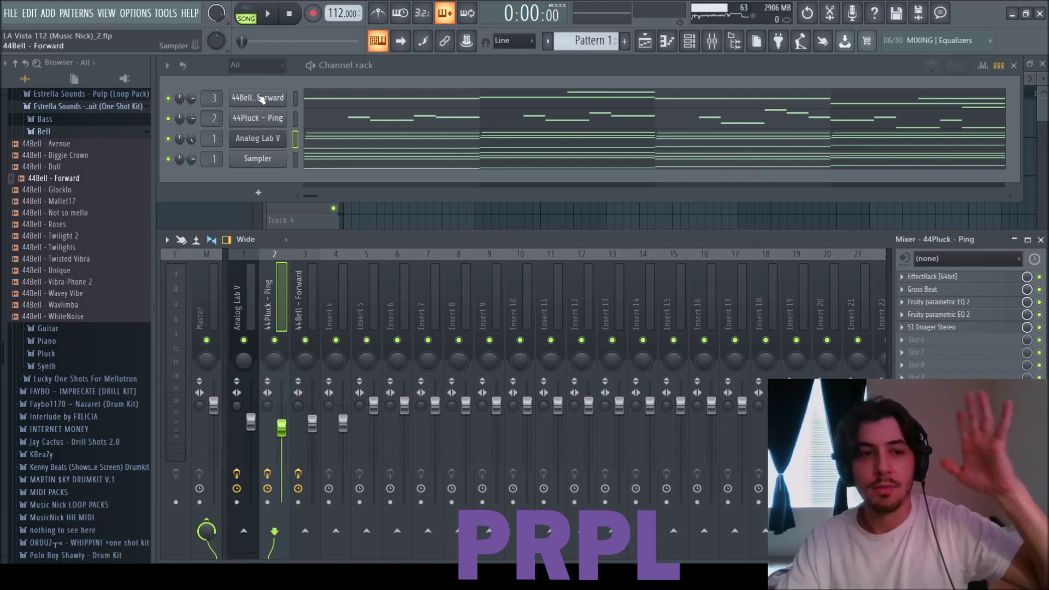
Open the Bass folder of the Estrella Sounds one shot kit and preview 44Bass - Hot Tubes.
click(28, 132)
click(82, 106)
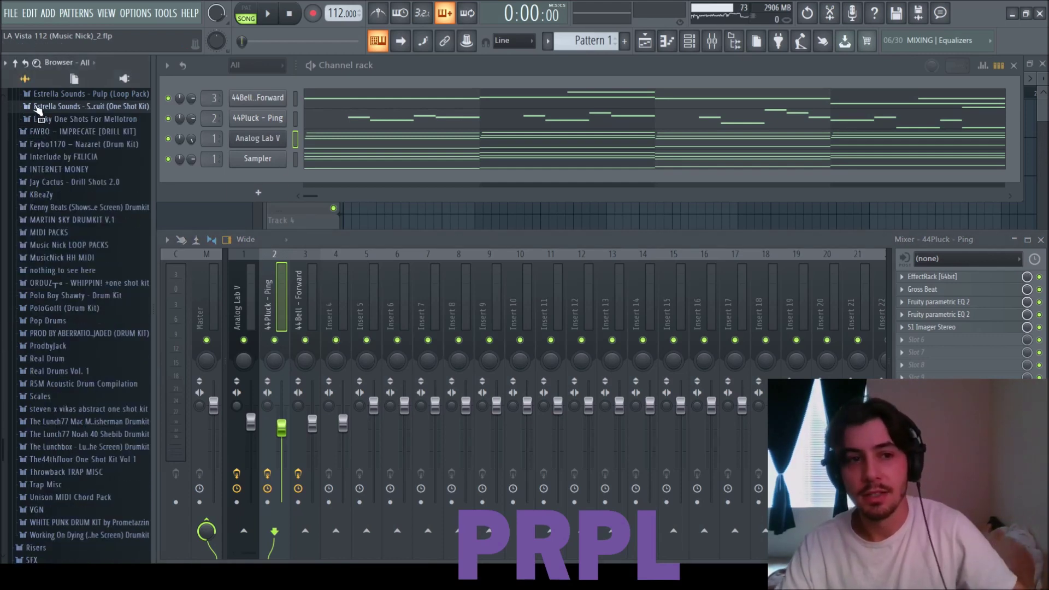
click(37, 107)
click(55, 120)
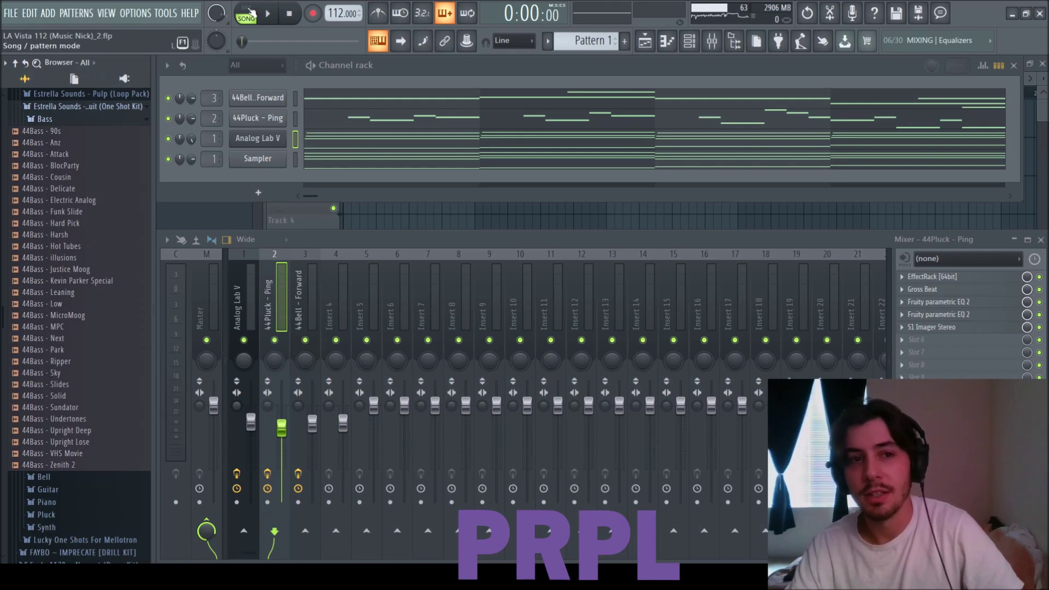
click(66, 246)
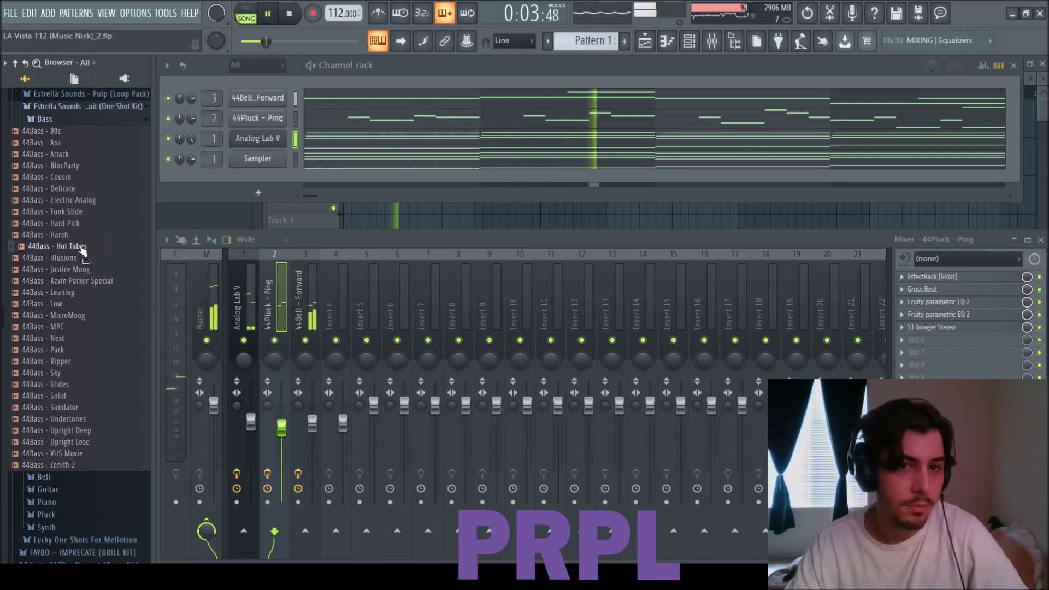
Add 44Bass - Hot Tubes as a new channel, routed to mixer insert 4 with the fader lowered.
drag(80, 256, 240, 92)
drag(347, 426, 349, 444)
key(ctrl+l)
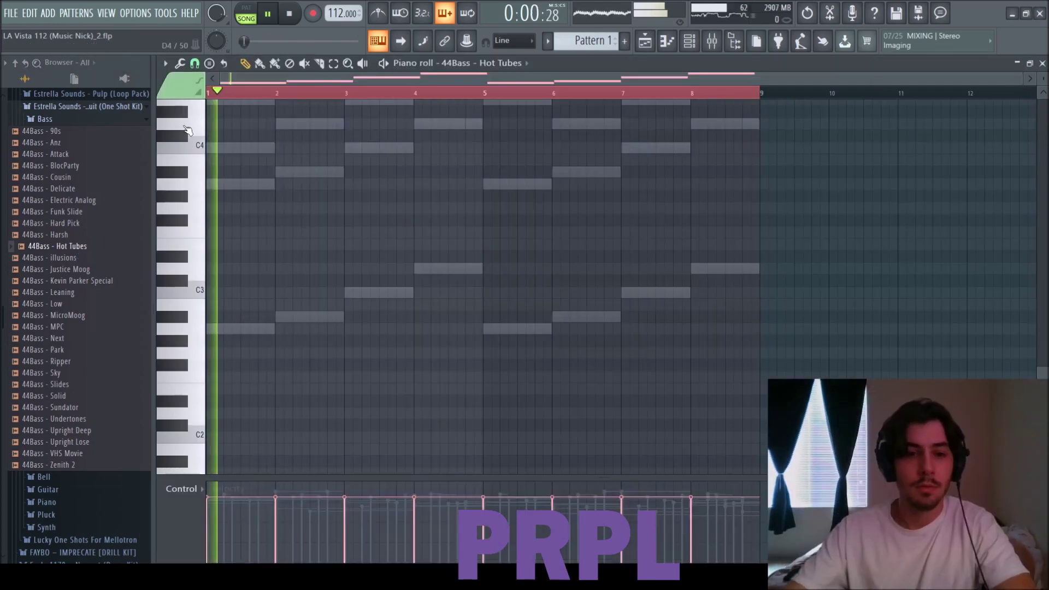
Paste the chord root notes into the 44Bass - Hot Tubes piano roll and raise them to the A4–D5 range.
key(ctrl+v)
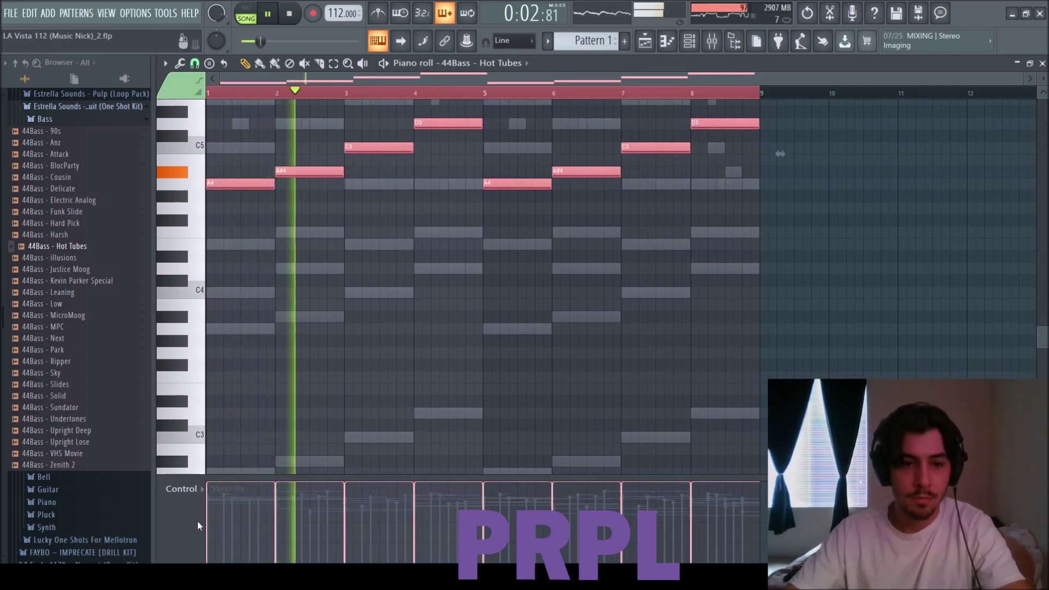
scroll(207, 488, up, 1)
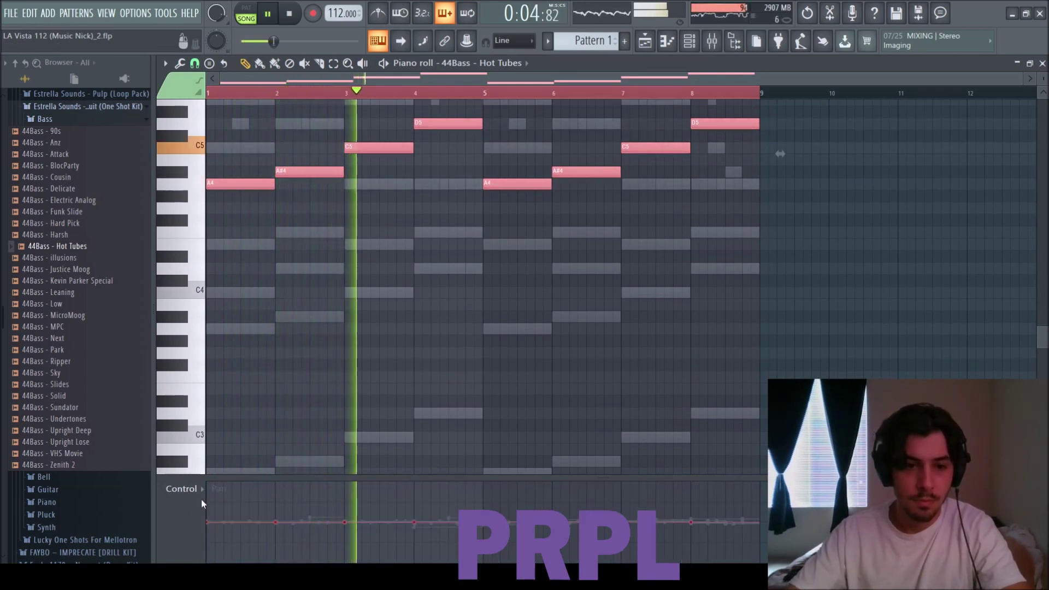
scroll(202, 503, down, 1)
scroll(463, 245, up, 2)
Lower the D5 bass notes in bars 4 and 8 by one octave and play back the pattern.
drag(749, 201, 444, 181)
key(ctrl+Down)
key(space)
key(space)
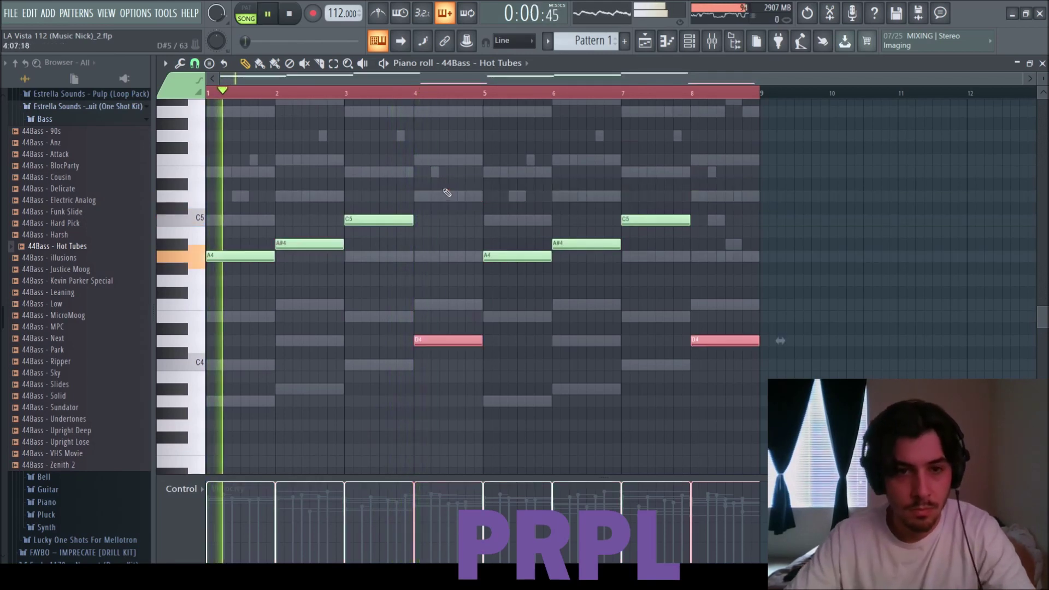
Add Decapitator in the EffectRack on 44Bass - Hot Tubes with its drive at about 3.3.
click(347, 85)
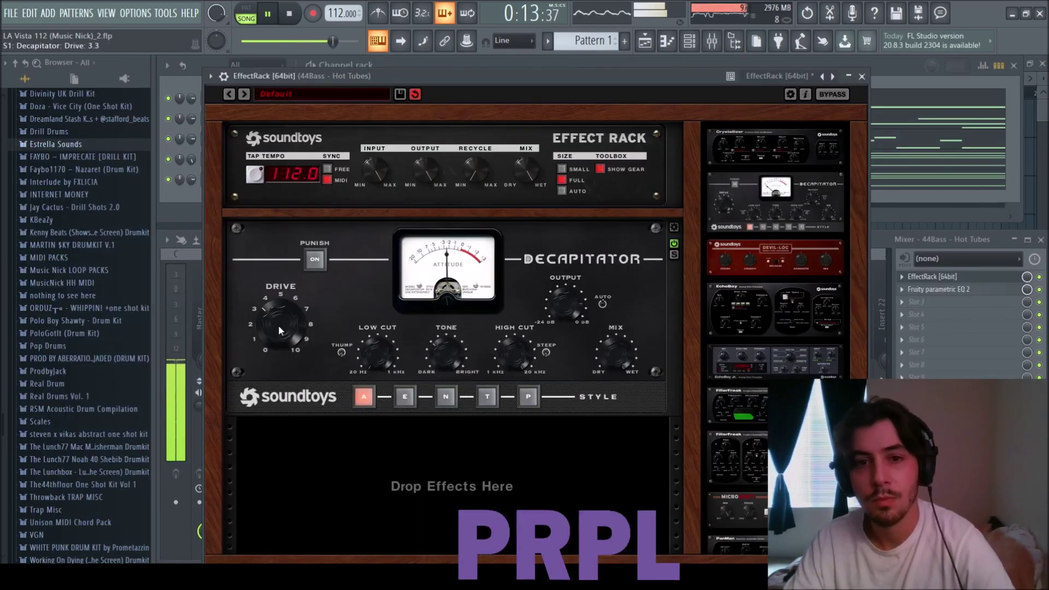
click(861, 76)
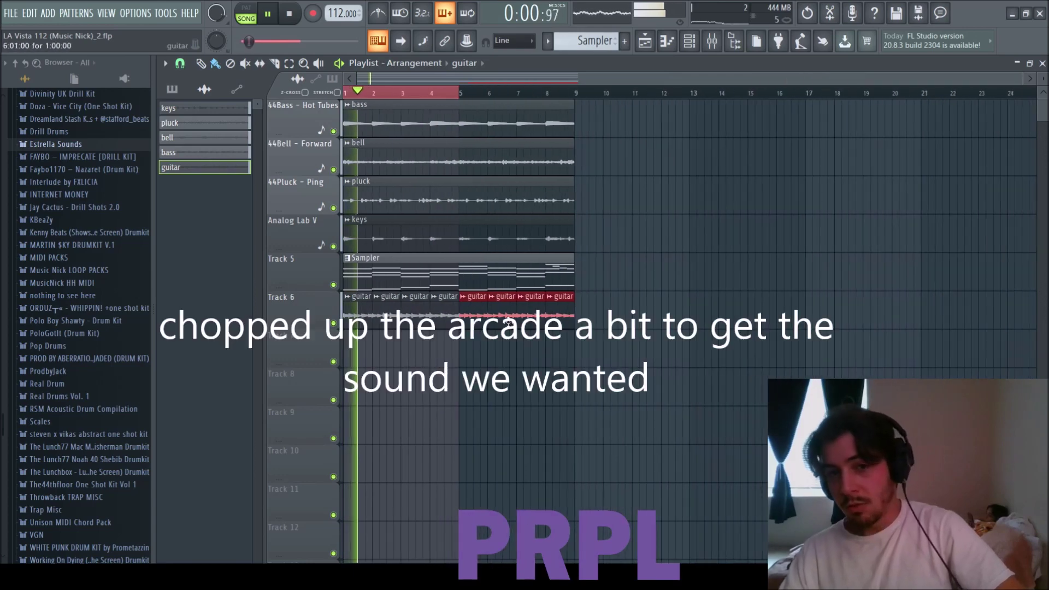
Route the guitar channel to mixer insert 5 and widen it with Fruity Stereo Shaper.
key(F6)
key(F9)
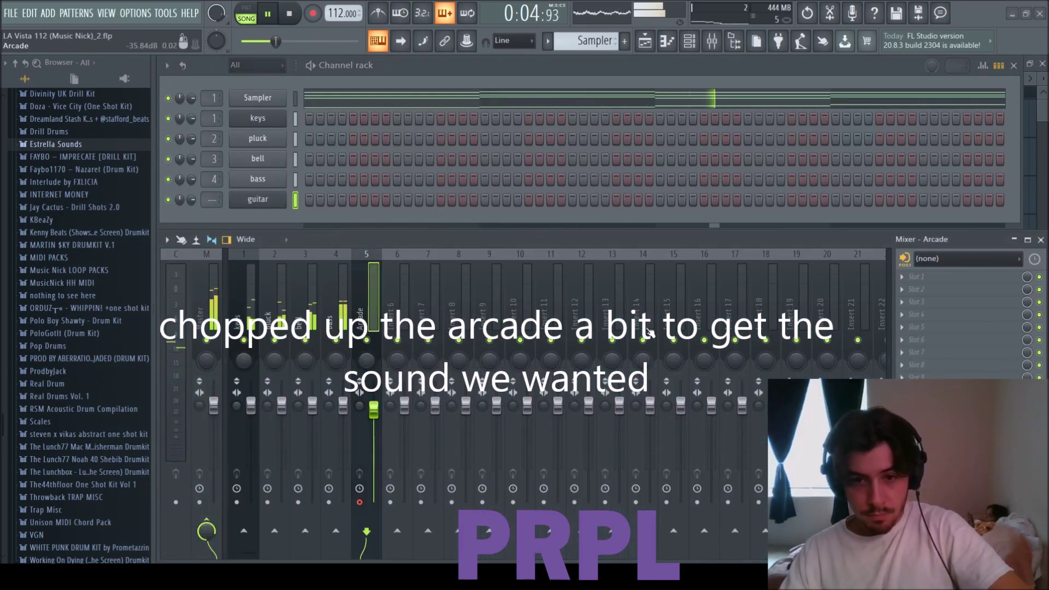
key(ctrl+l)
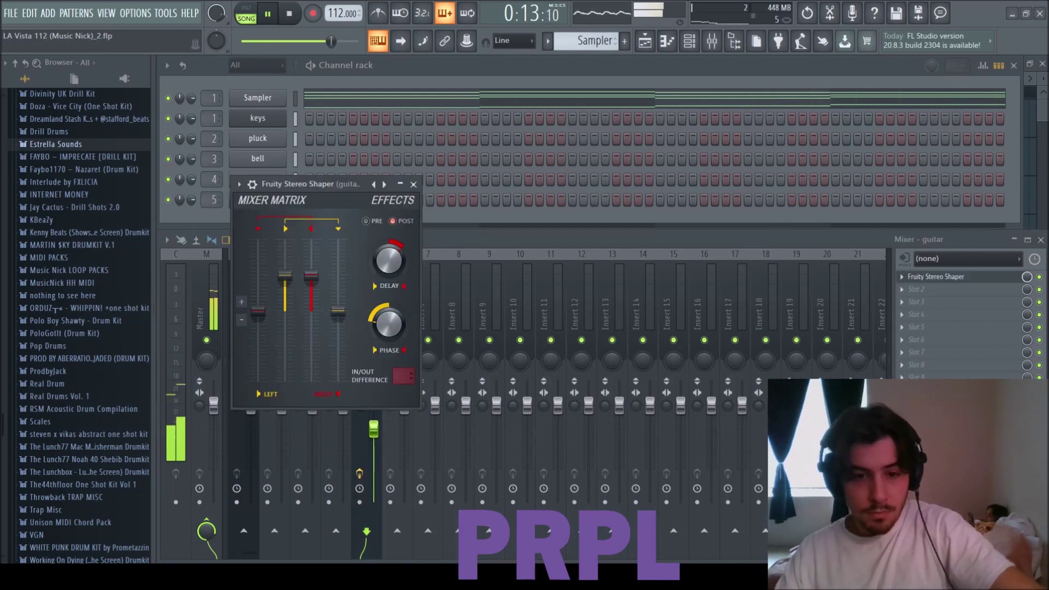
click(413, 184)
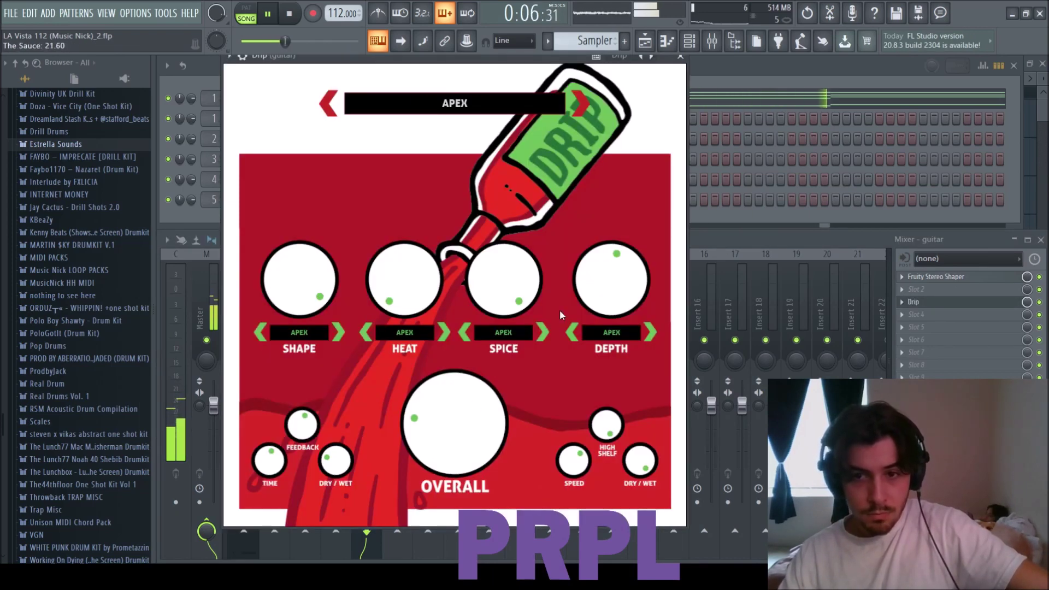
Process the guitar with Drip's APEX preset and EffectRack's Slightly Washy preset, reducing the EffectRack mix.
click(680, 56)
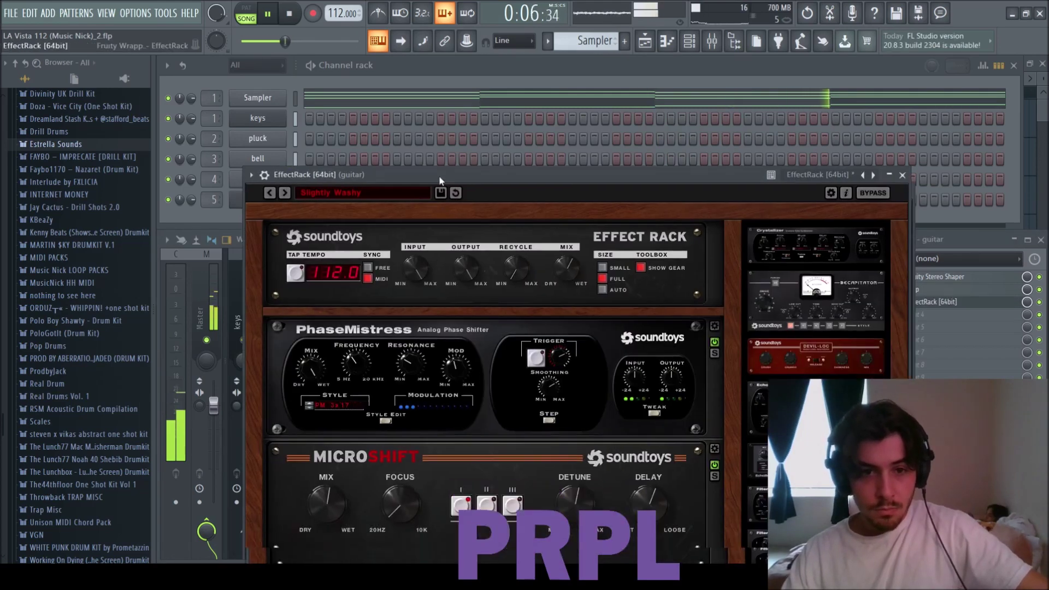
drag(441, 180, 395, 69)
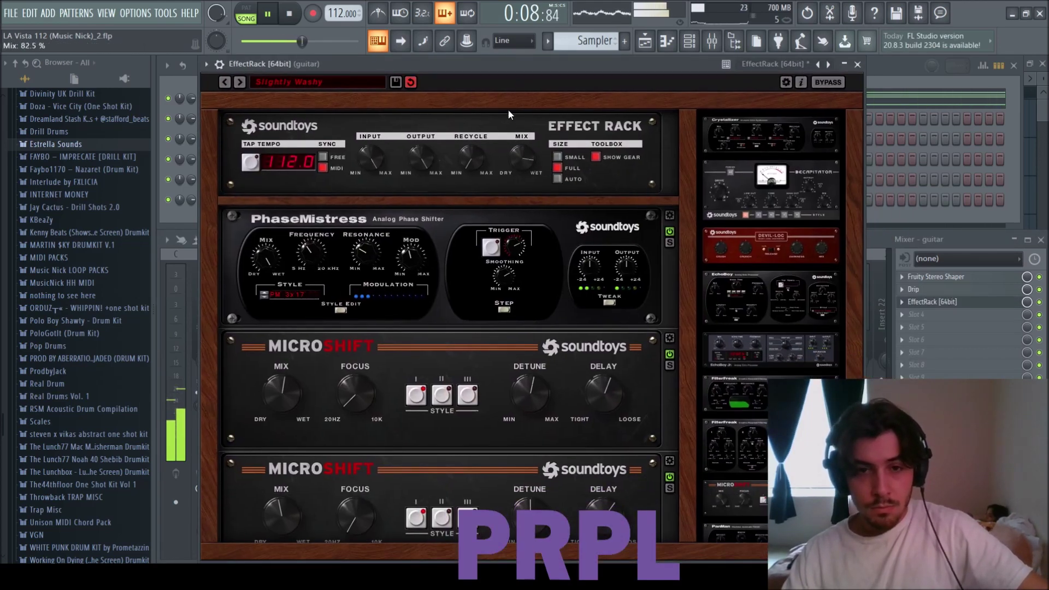
drag(521, 155, 522, 169)
click(856, 65)
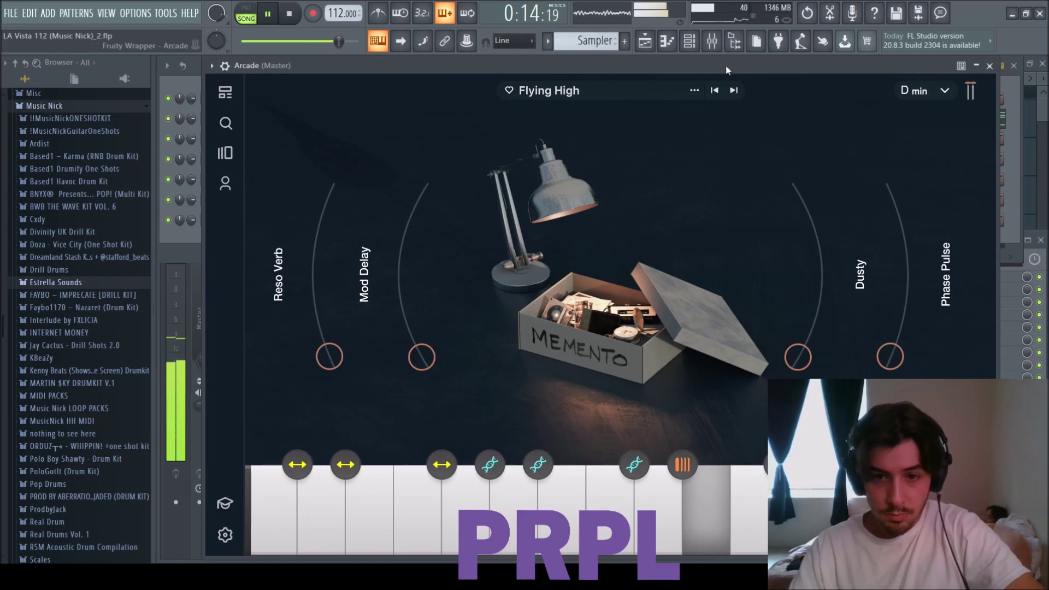
Solo the arcade synth clips on playlist Track 7 and route the arcade synth channel to mixer insert 6.
click(989, 66)
key(F7)
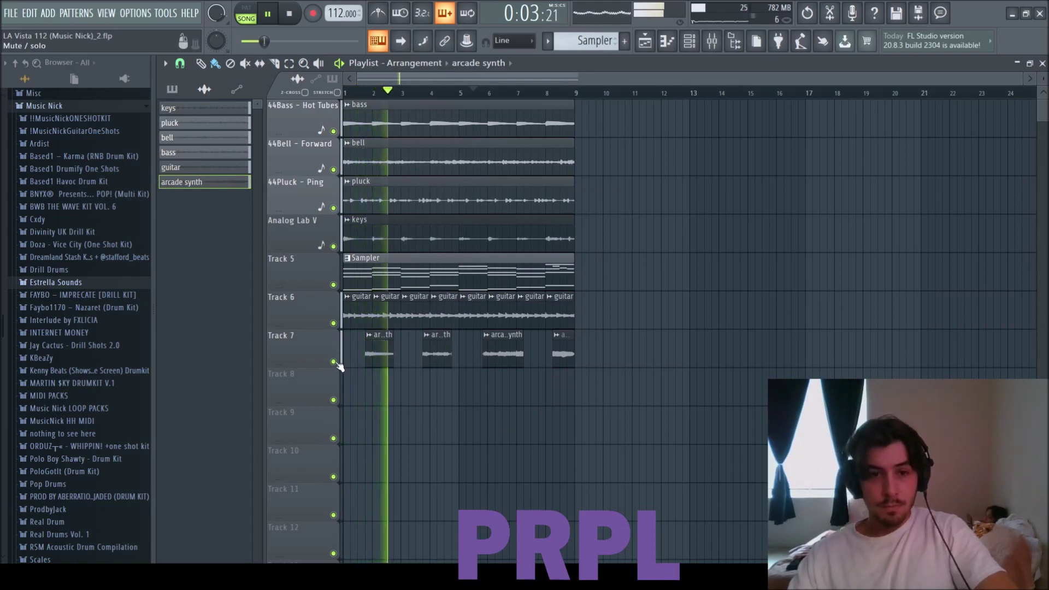
right_click(333, 361)
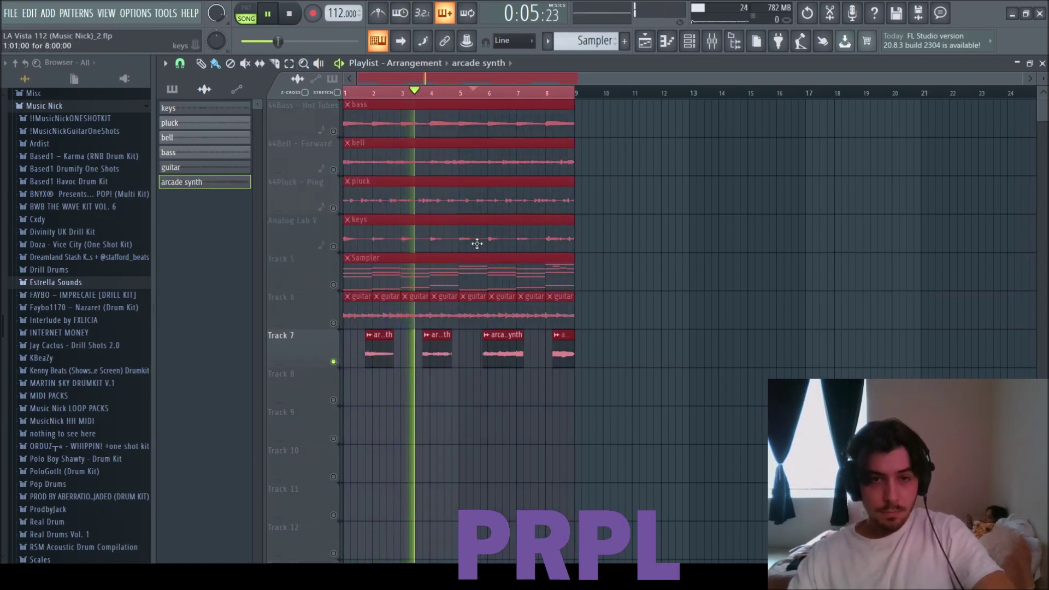
key(F6)
key(F9)
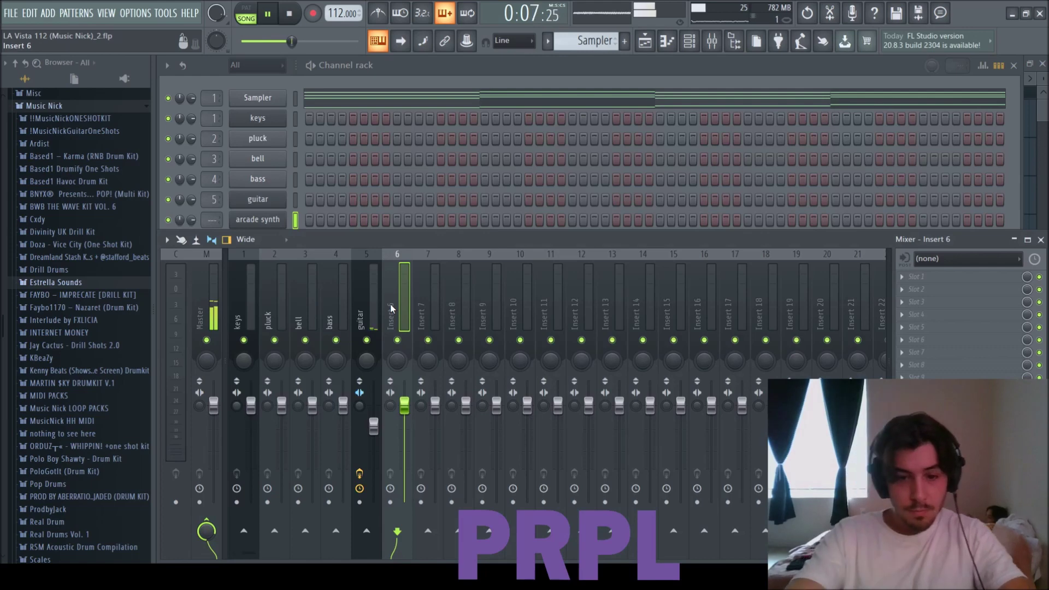
key(ctrl+l)
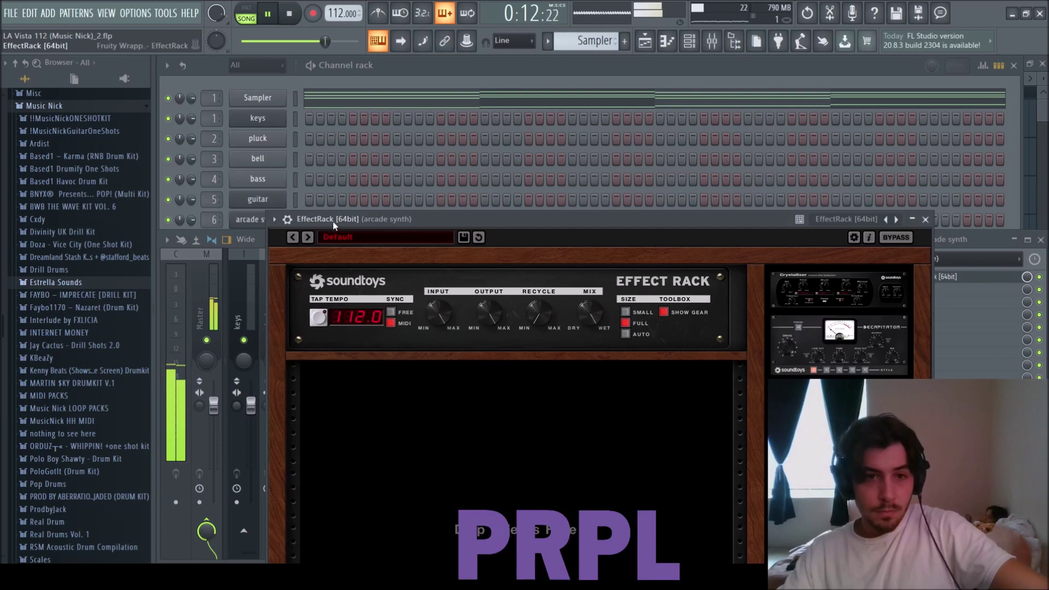
Load the Slightly Washy guitar preset in the EffectRack on the arcade synth insert.
drag(332, 221, 301, 104)
click(304, 117)
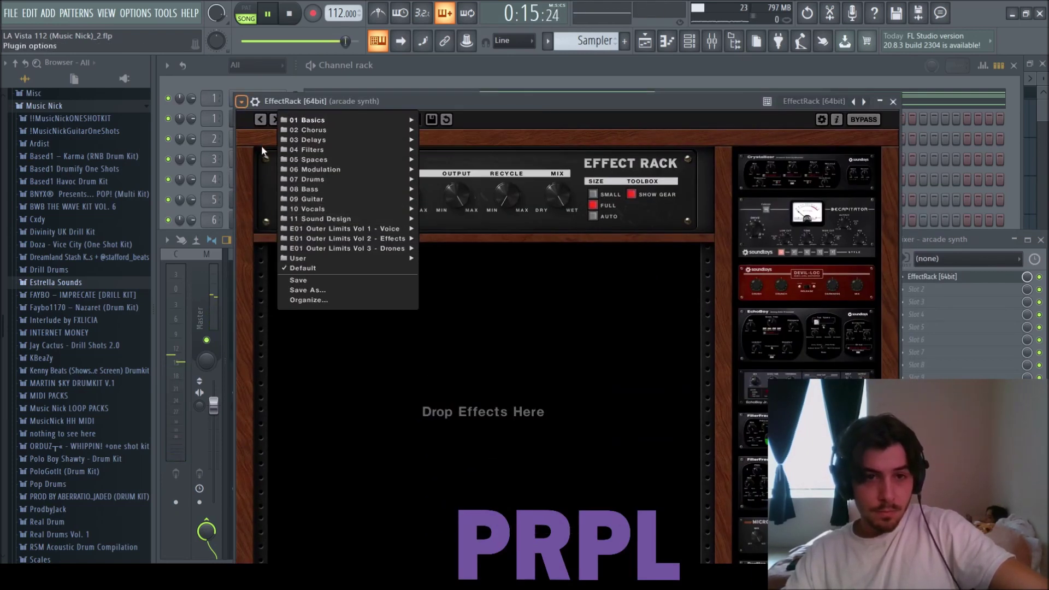
mouse_move(333, 204)
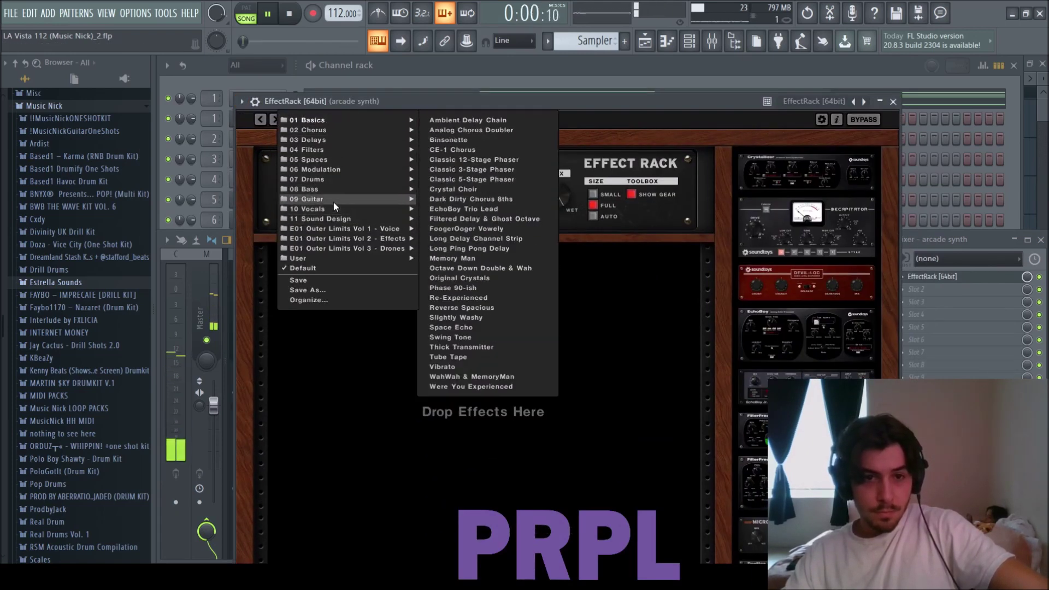
click(508, 179)
drag(479, 98, 474, 53)
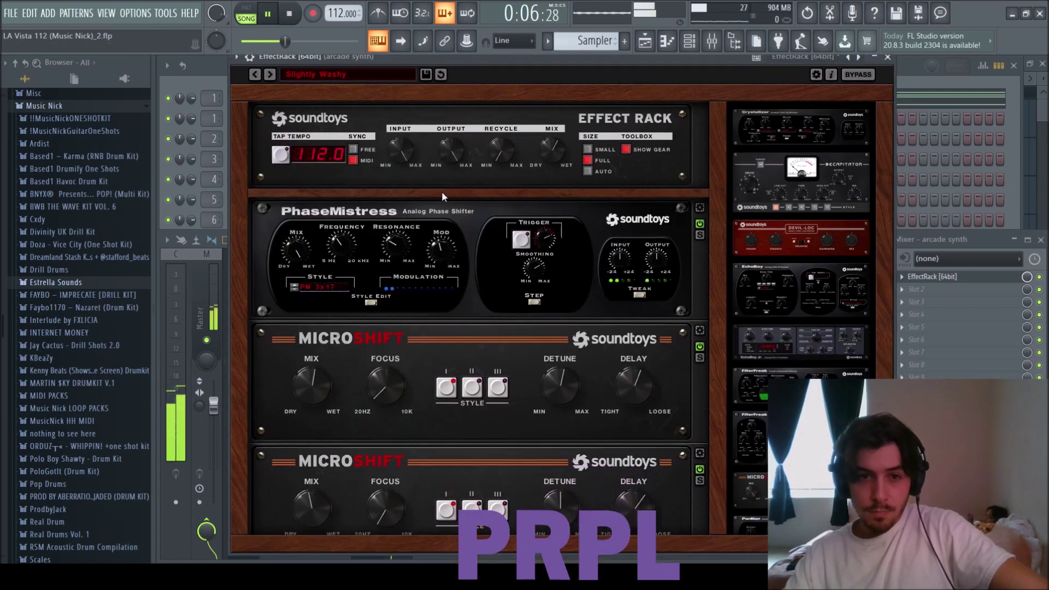
click(926, 276)
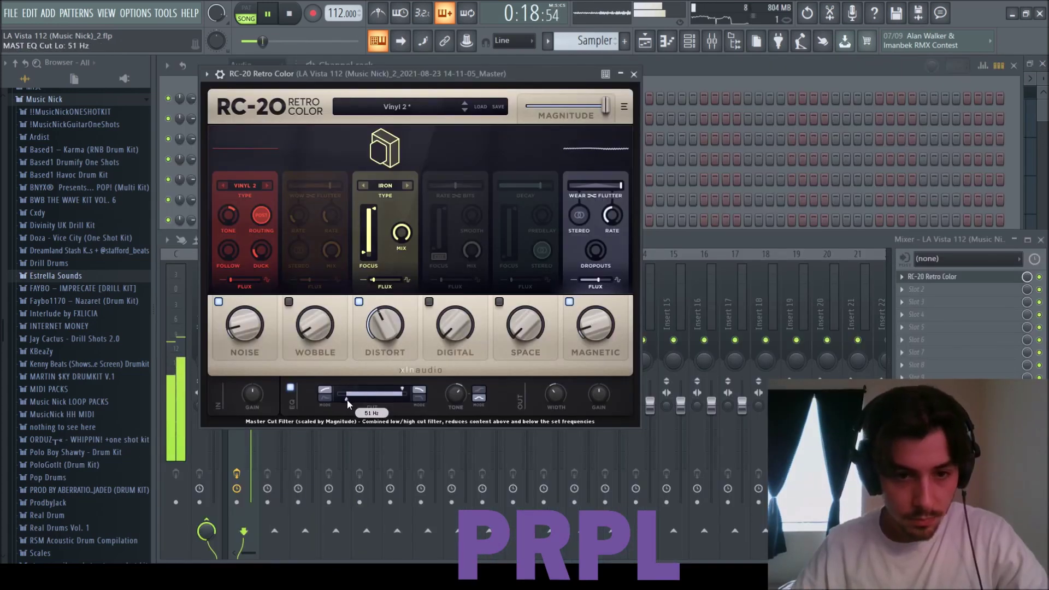
Lower the RC-20 low cut and set its width to 81% on the bounced melody, then dip Parametric EQ 2 band 4 near 676 Hz.
drag(346, 399, 342, 399)
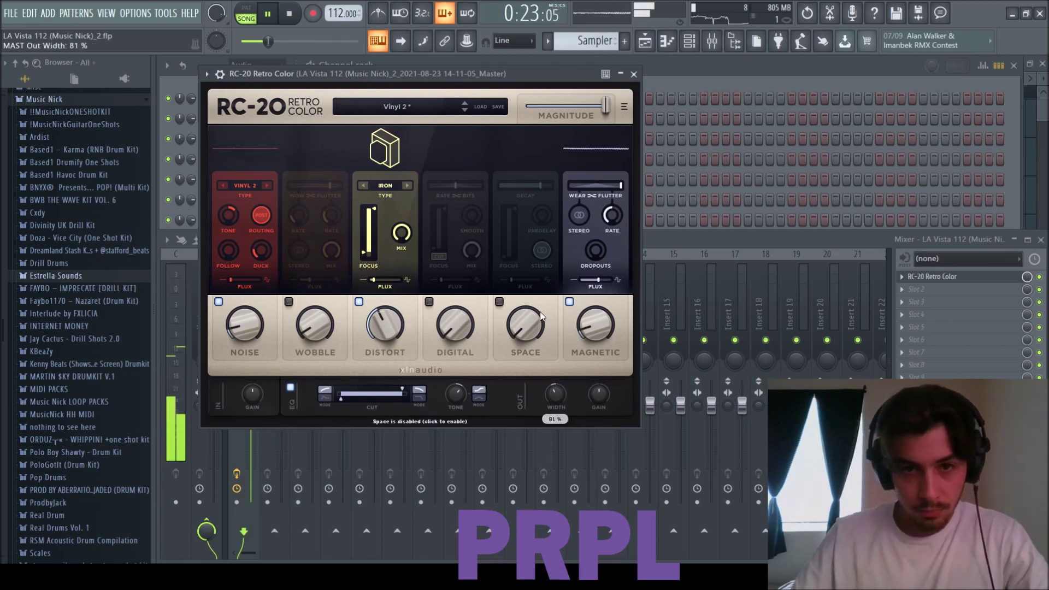
click(634, 74)
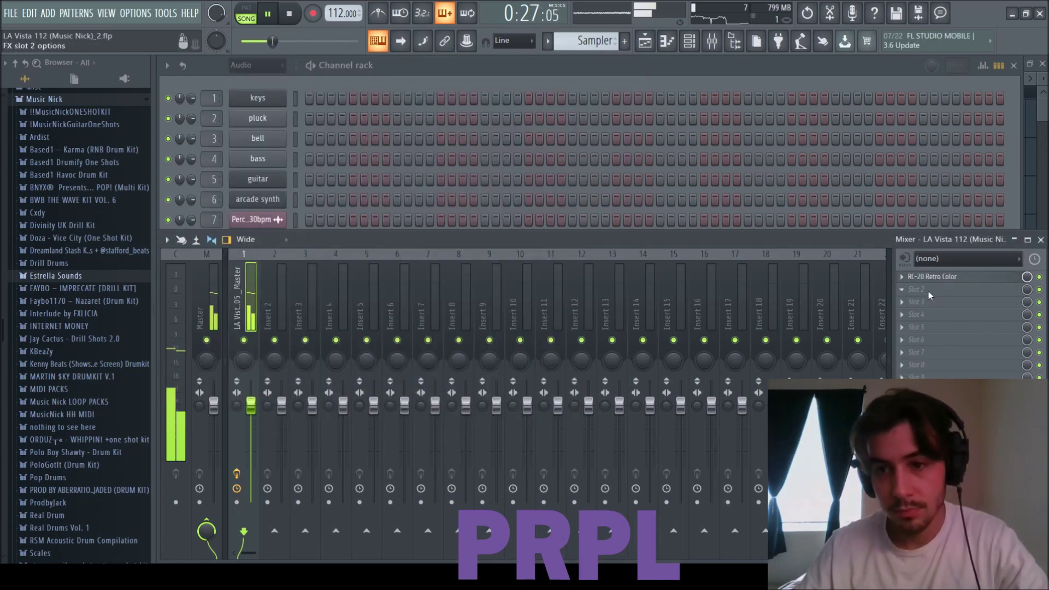
drag(351, 194, 391, 201)
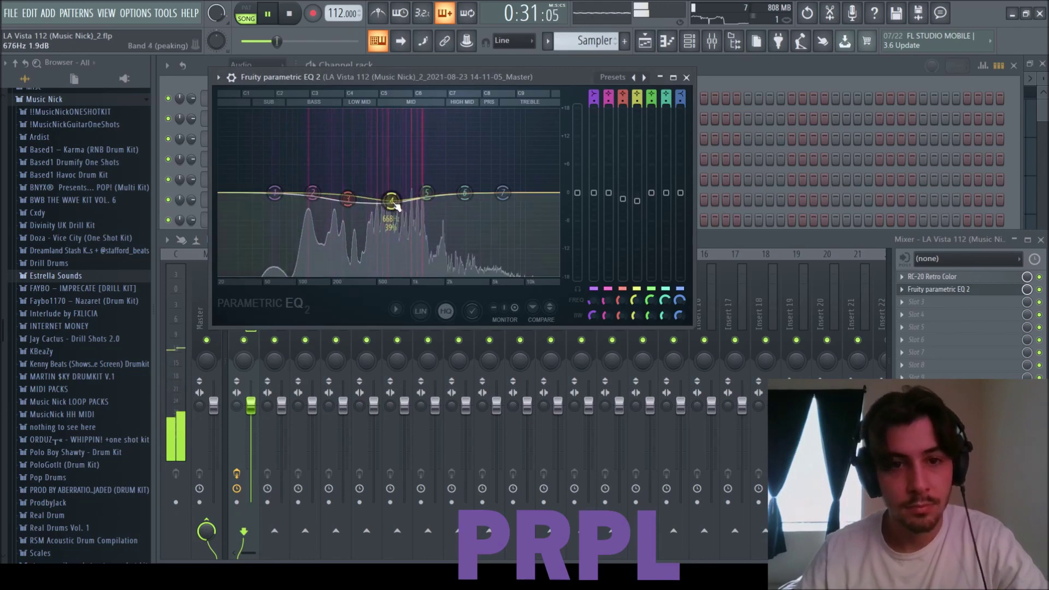
click(686, 77)
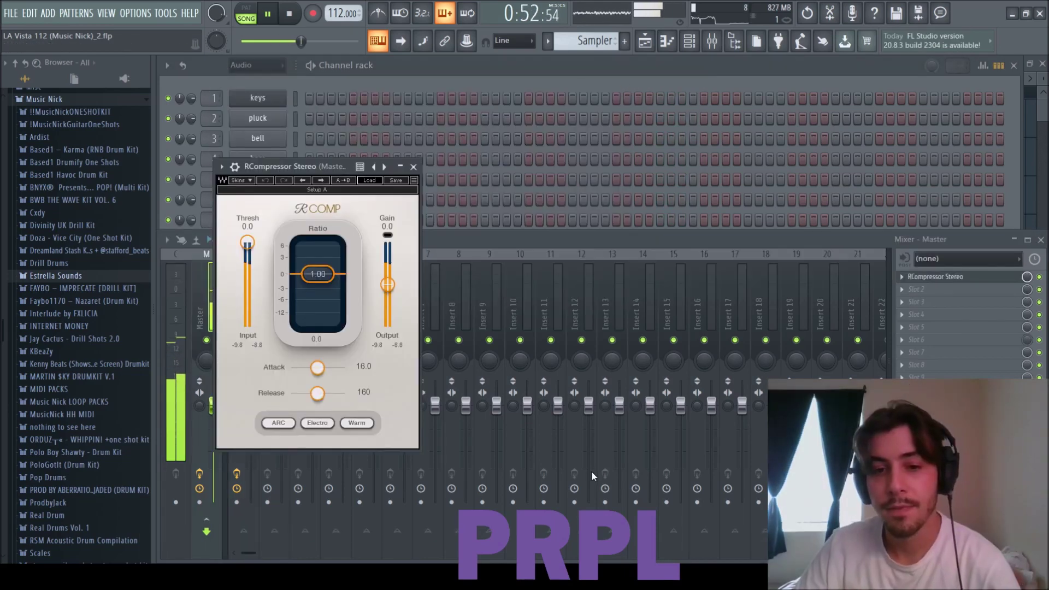
Add Ghz Midside Matrix 3 to the second master effect slot and raise its side gain to 2.0 dB.
click(414, 167)
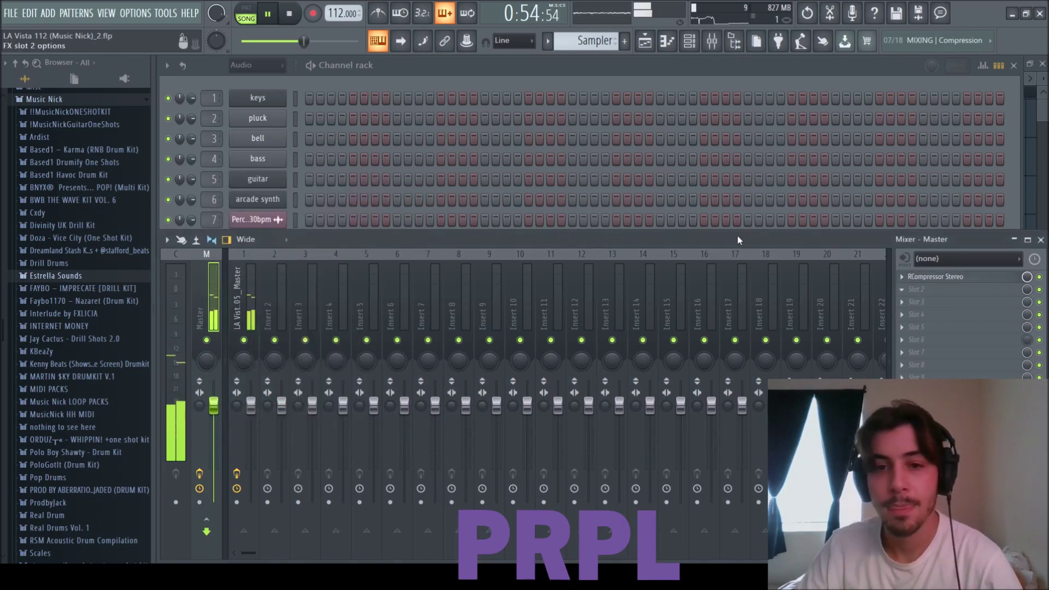
click(387, 275)
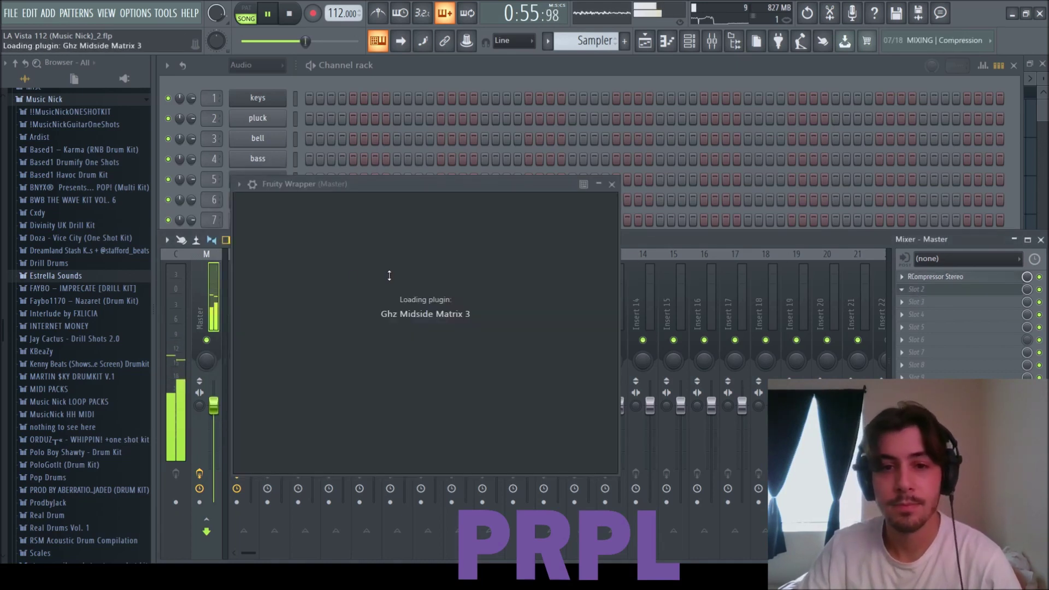
drag(480, 279, 480, 273)
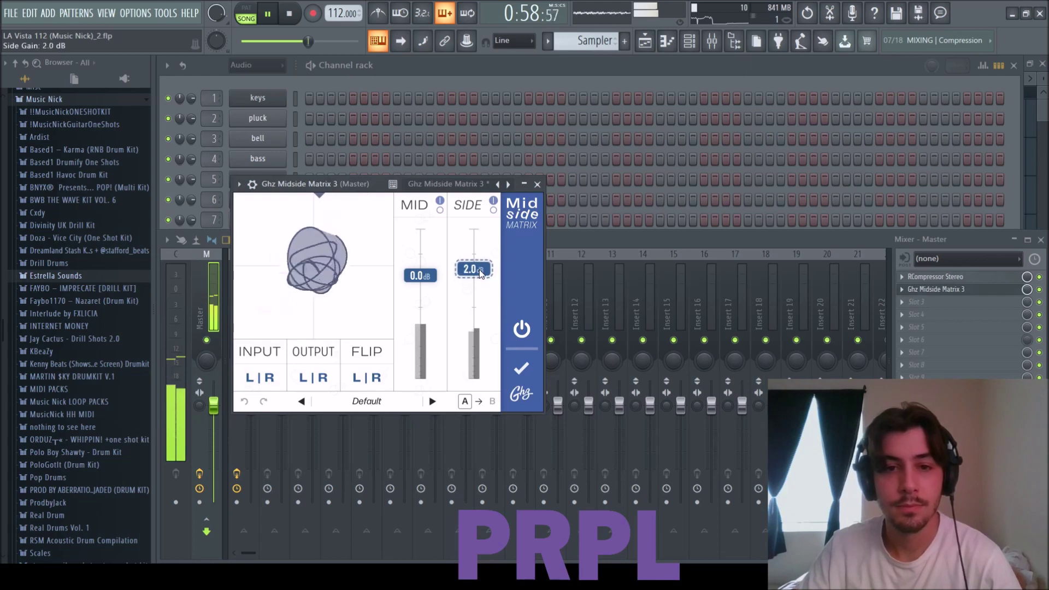
click(538, 184)
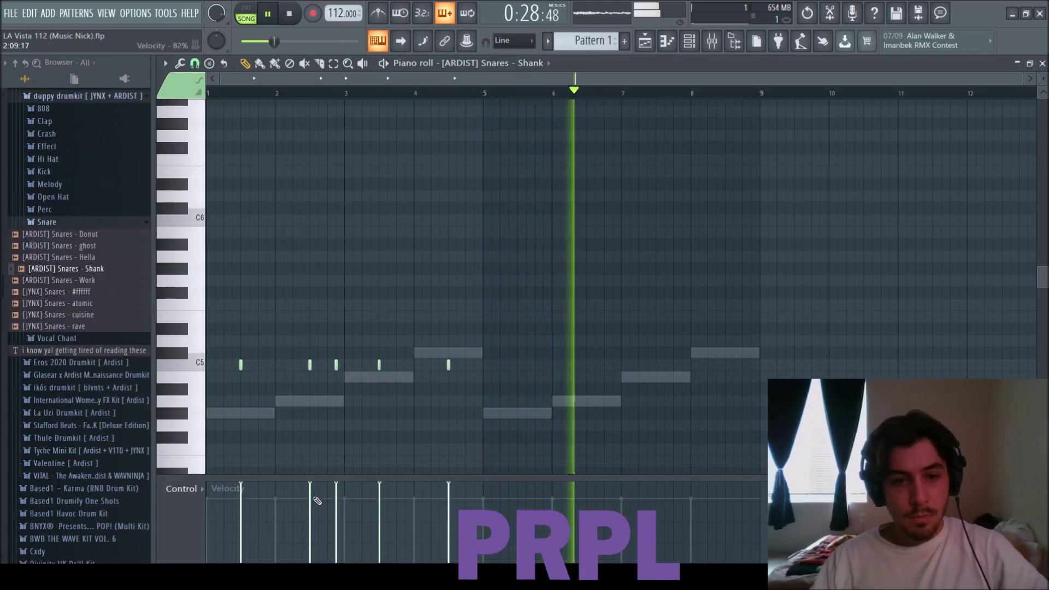
Duplicate the Shank snare notes of bars 1–4 into bars 5–8.
drag(483, 98, 208, 94)
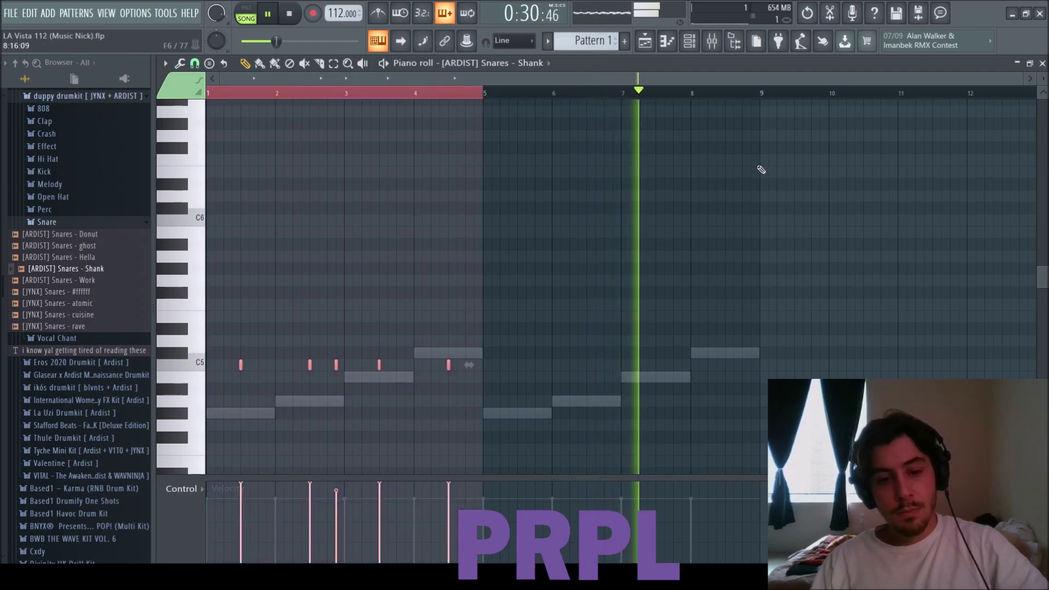
key(ctrl+b)
click(1042, 64)
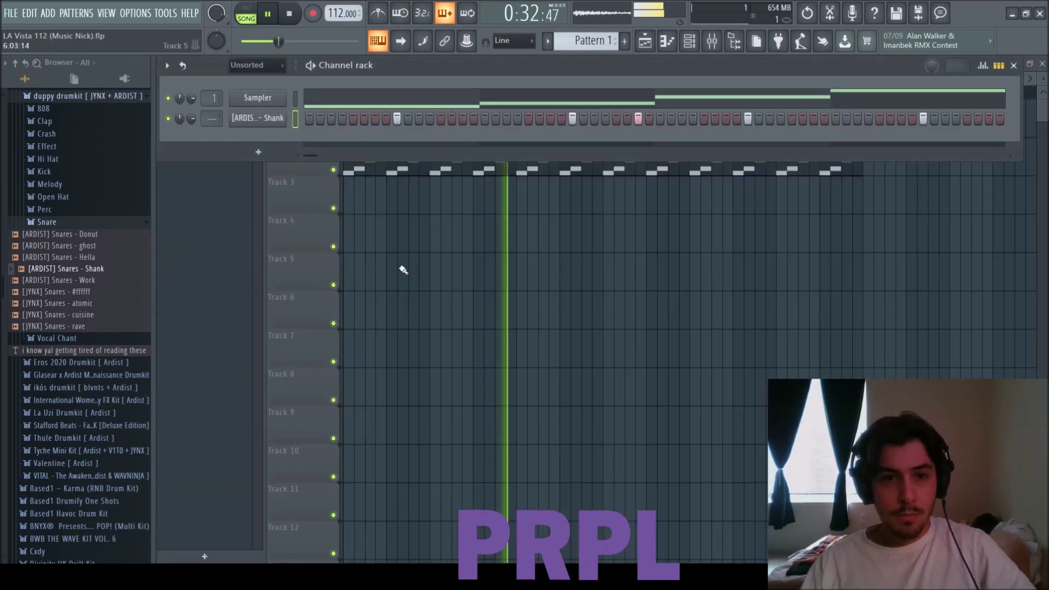
Copy the three-hit rave snare roll from the end of bar 8 to the end of bar 4.
key(F9)
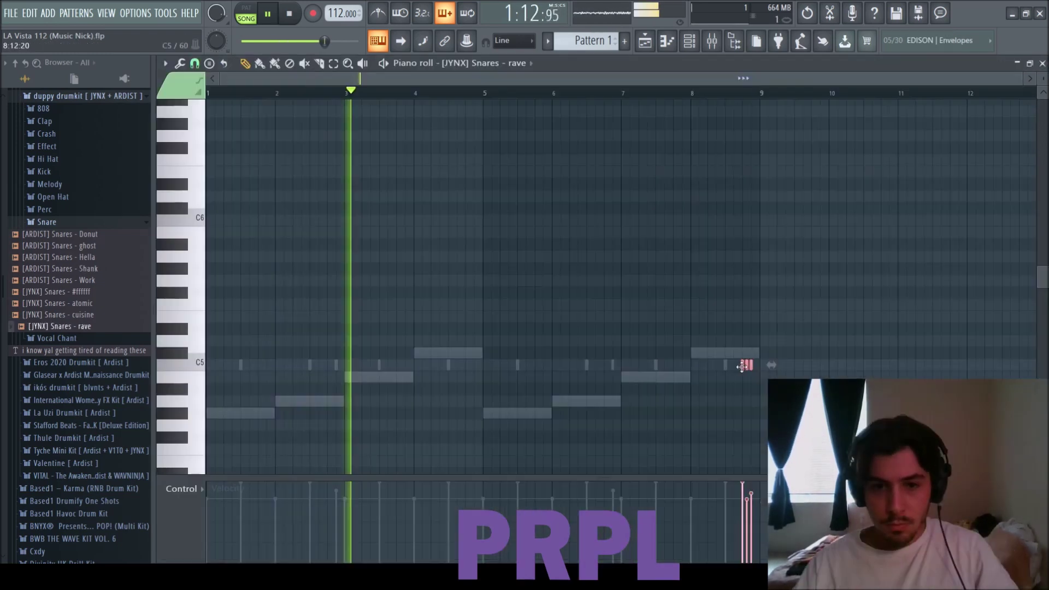
ctrl+click(519, 314)
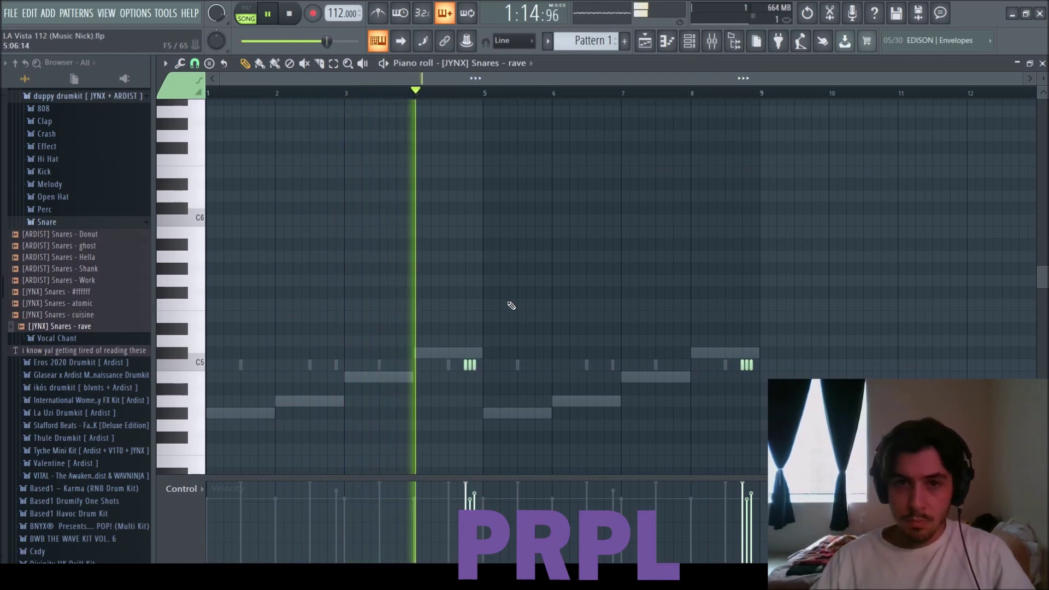
click(1042, 64)
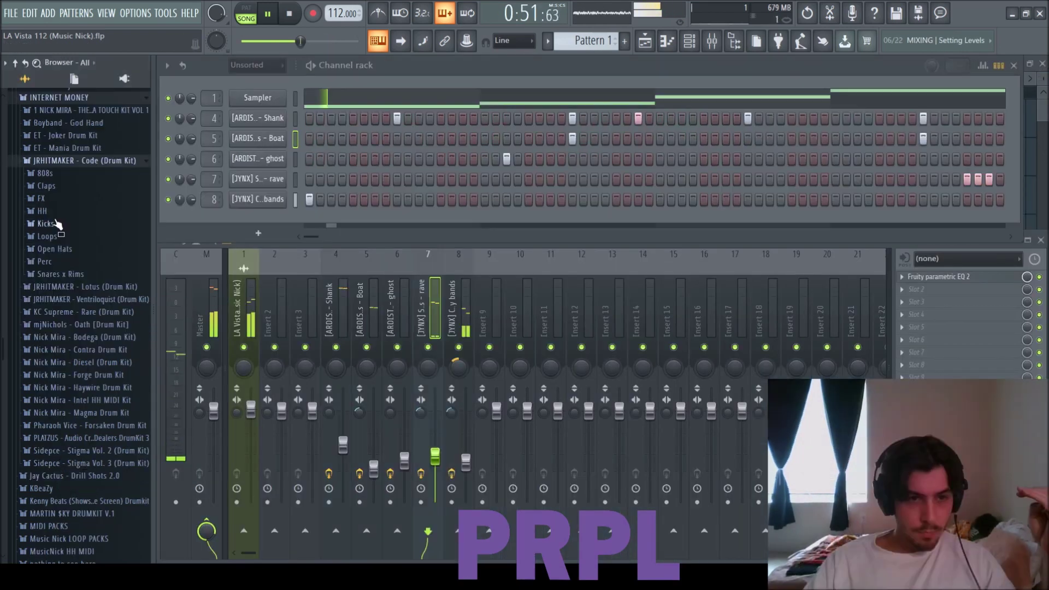
Add the JR - Rare (HH) sample as a channel and fill its eight-bar pattern with legato C5 eighth notes.
click(58, 236)
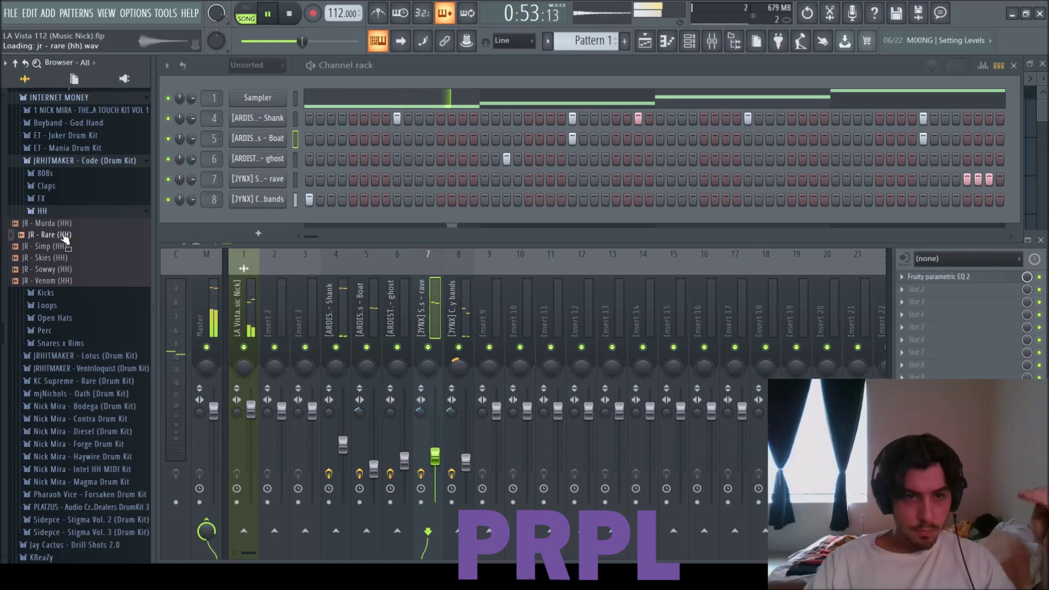
drag(248, 219, 252, 220)
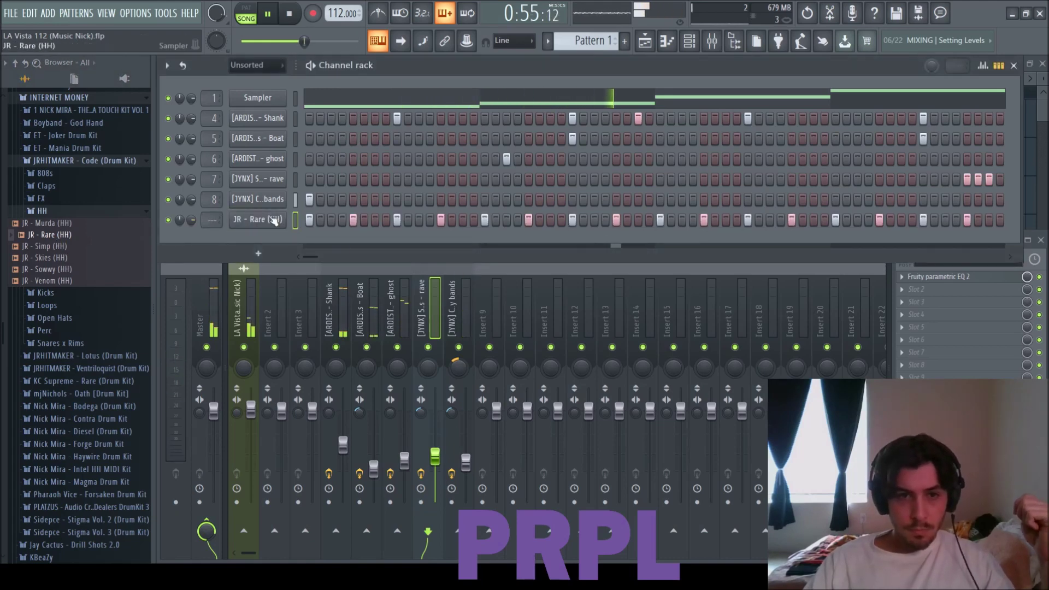
key(F7)
scroll(318, 266, down, 6)
drag(292, 368, 300, 365)
scroll(301, 366, down, 4)
key(ctrl+a)
key(ctrl+l)
scroll(319, 327, up, 3)
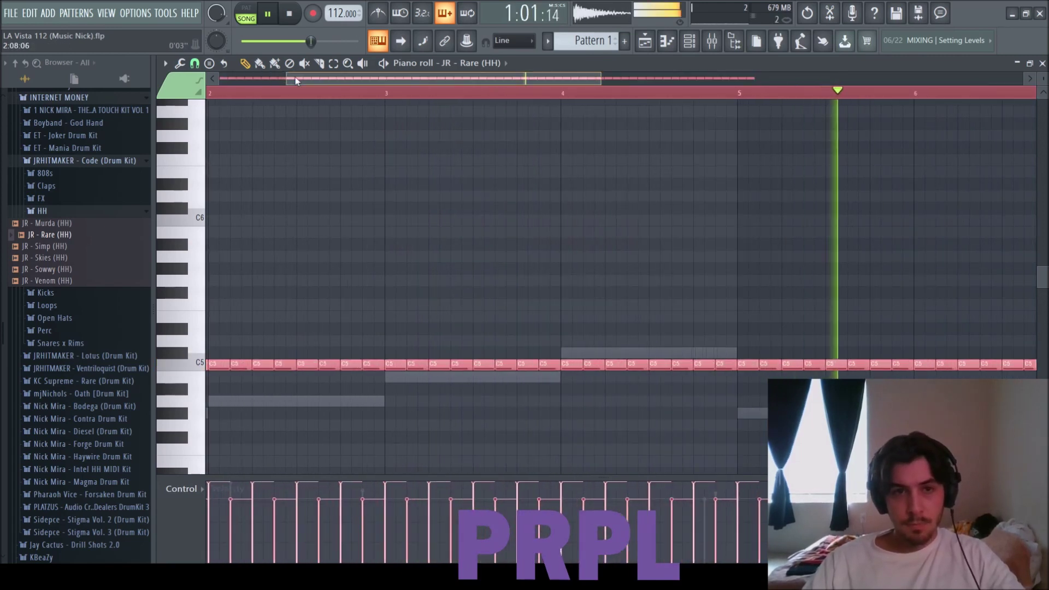
drag(295, 81, 228, 81)
ctrl+click(391, 218)
Chop the hi-hat note on bar 1's third beat into four hits with falling velocities.
key(space)
key(space)
scroll(319, 393, up, 2)
key(space)
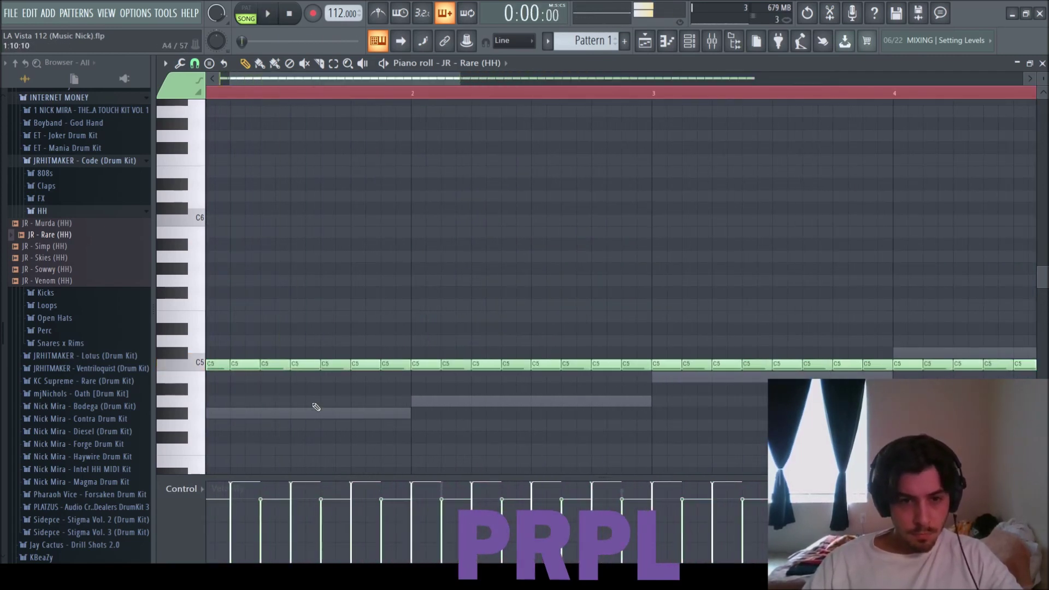
drag(313, 370, 314, 358)
key(ctrl+u)
drag(288, 483, 329, 513)
Replace the hi-hat note on bar 1's fourth beat with a copy of the four-hit roll.
right_click(367, 366)
key(space)
drag(294, 366, 354, 367)
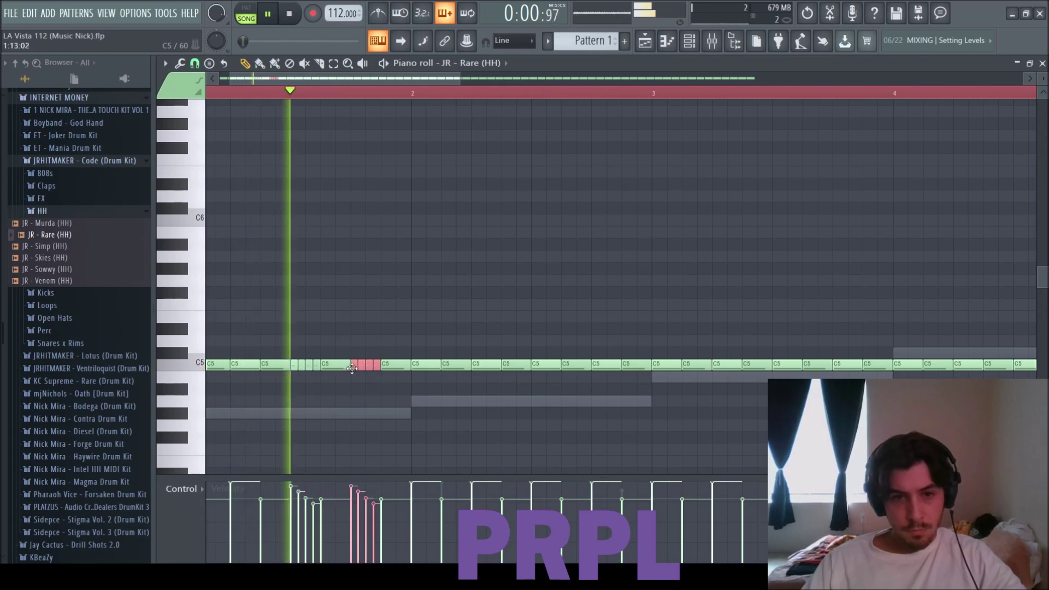
scroll(395, 431, down, 3)
ctrl+click(394, 431)
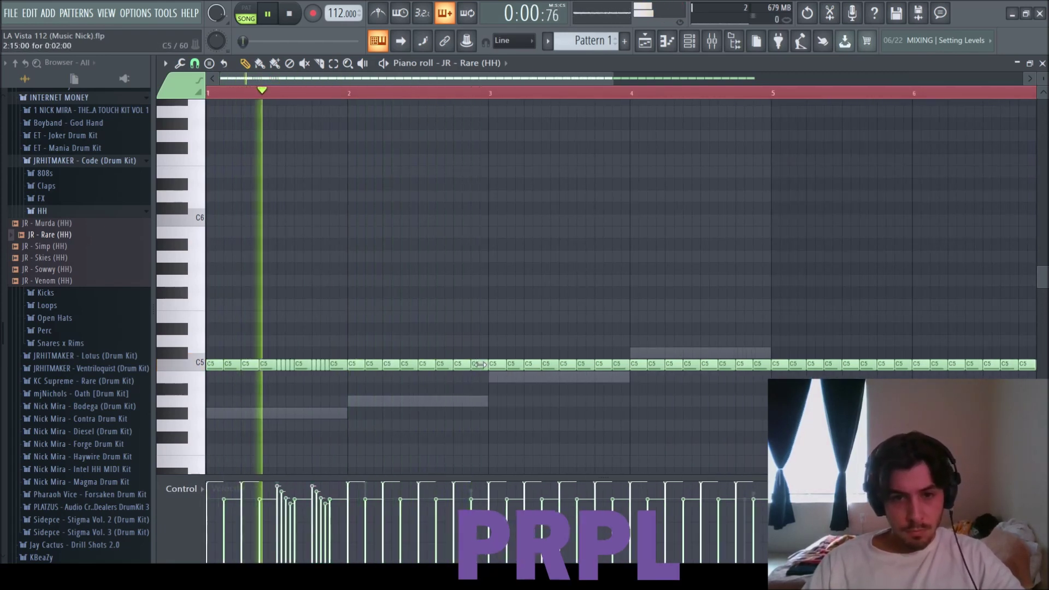
Halve the last hi-hat note of bar 2 and fill the freed half with a short A4 note.
drag(486, 364, 480, 364)
click(483, 401)
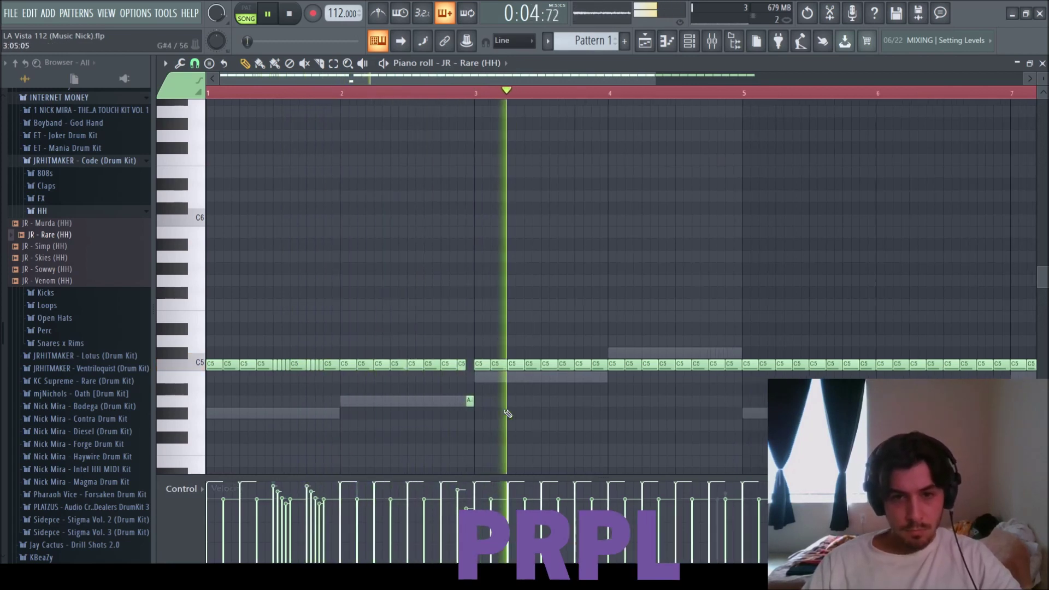
key(space)
scroll(478, 402, down, 1)
key(space)
scroll(464, 273, up, 2)
key(space)
key(space)
Move the hi-hat hits just before bar 3's third beat down to A4 as two short notes.
drag(514, 366, 509, 402)
key(space)
key(space)
key(space)
key(space)
key(space)
Chop the hi-hat note on bar 3's third beat into four short hits.
scroll(519, 418, up, 1)
key(space)
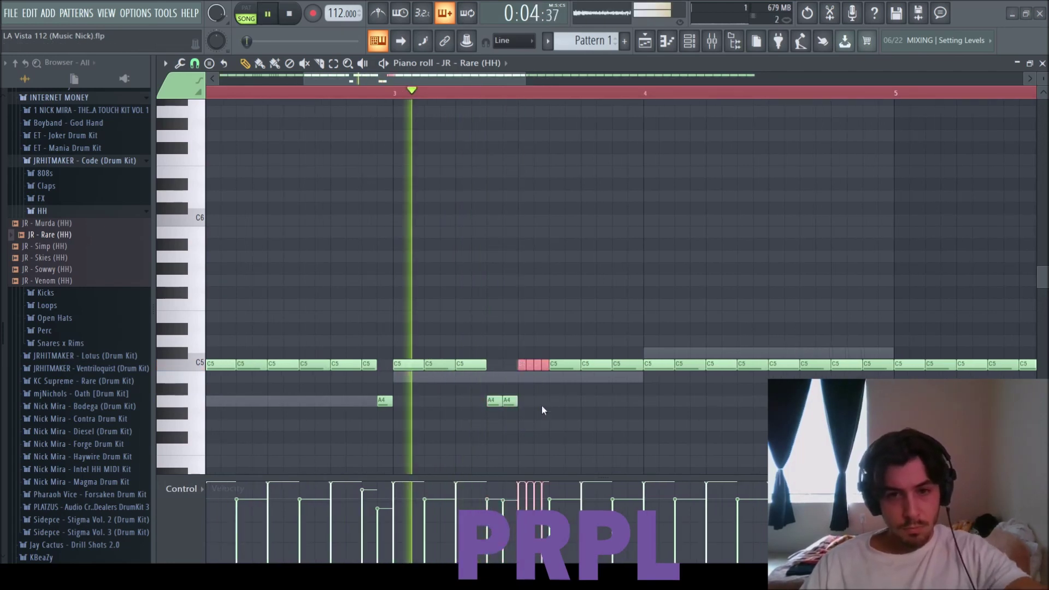
key(ctrl+u)
key(space)
key(space)
key(space)
key(ctrl+z)
Delete the fourth hit of bar 3's roll and the two hi-hat notes after it, leaving three hits with falling velocities.
key(space)
key(space)
key(space)
key(space)
right_click(544, 367)
right_click(563, 365)
key(space)
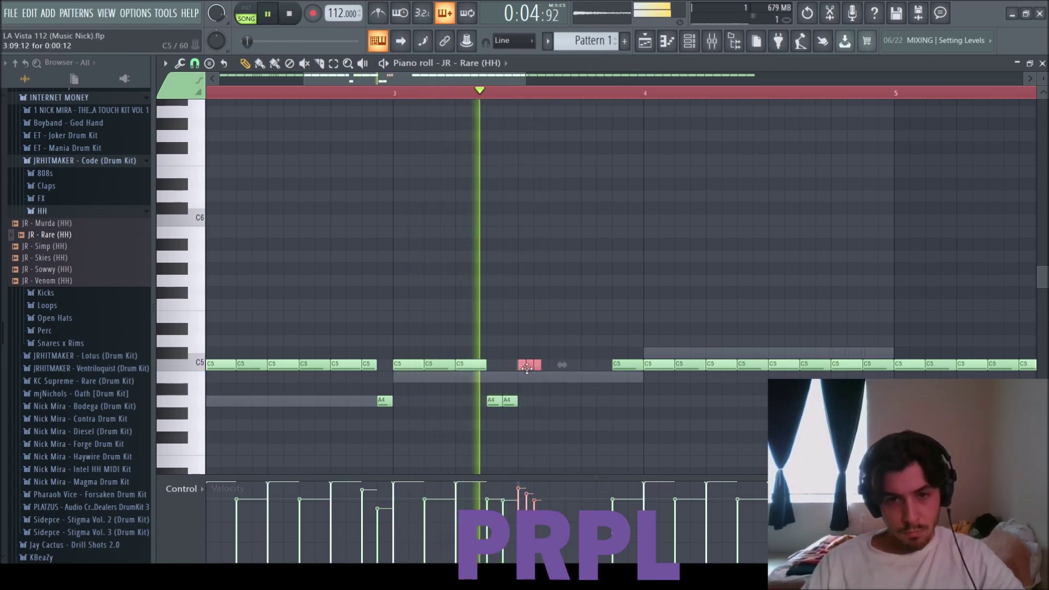
Duplicate the three-hit hi-hat roll twice to fill the gap in the second half of bar 3.
key(ctrl+b)
key(space)
key(space)
key(ctrl+b)
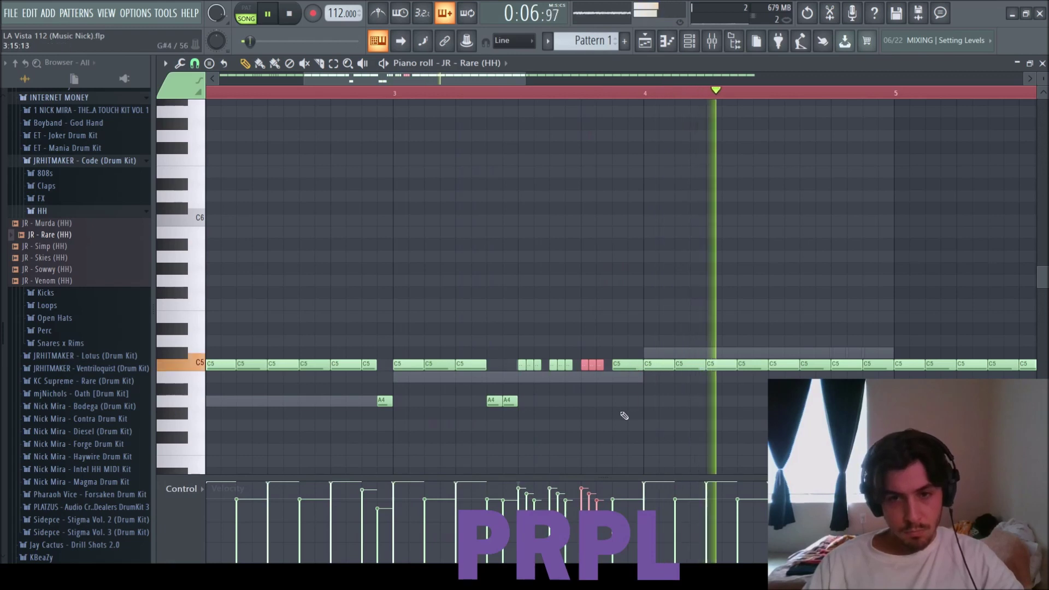
Move the short hi-hat note at step 10 of bar 4 down to A4.
scroll(623, 409, down, 2)
key(space)
scroll(608, 390, down, 1)
key(space)
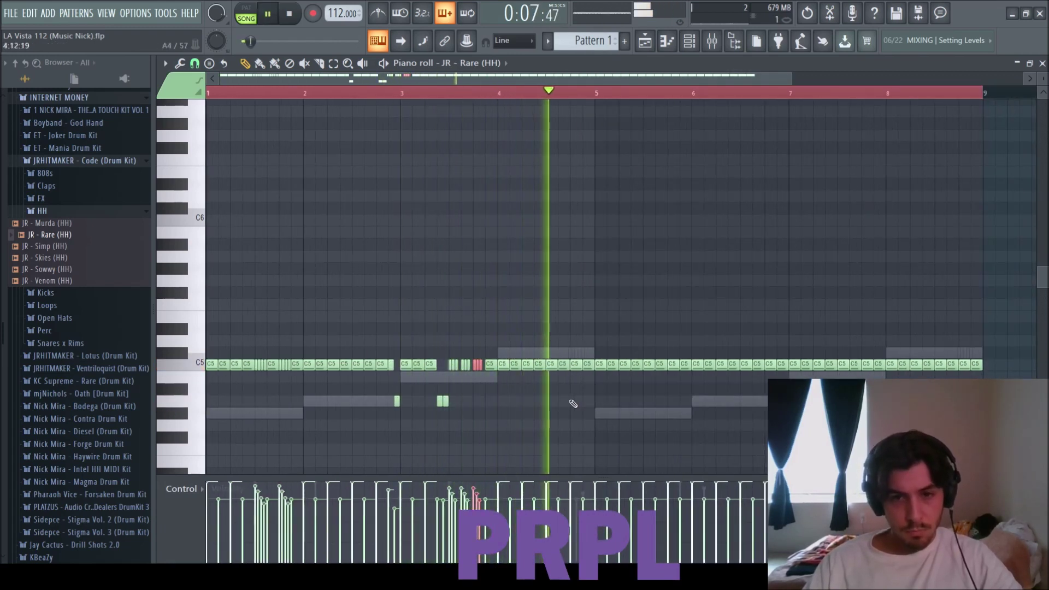
scroll(554, 385, up, 3)
key(space)
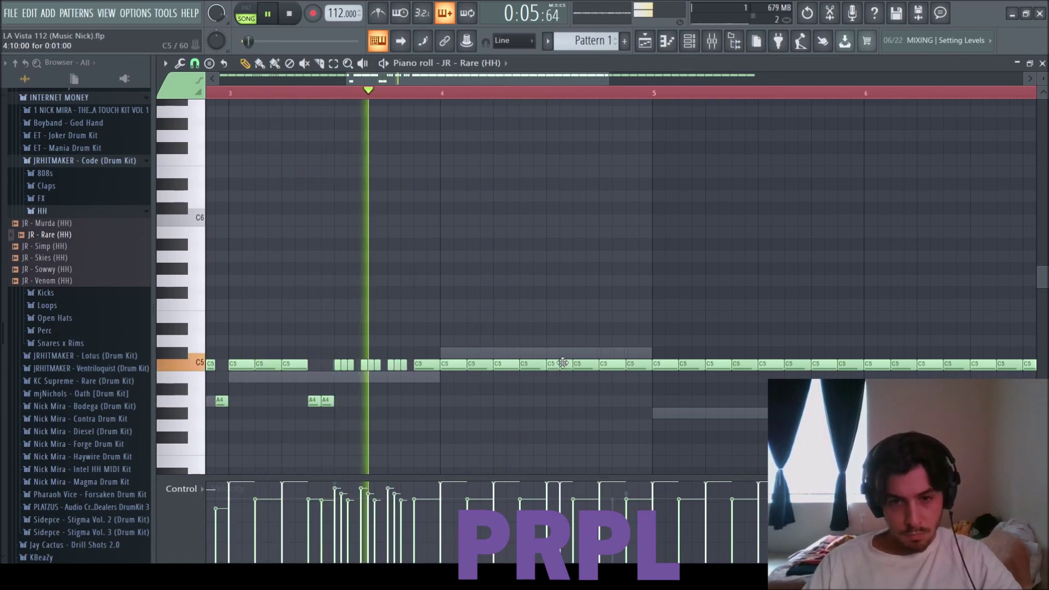
drag(566, 364, 567, 403)
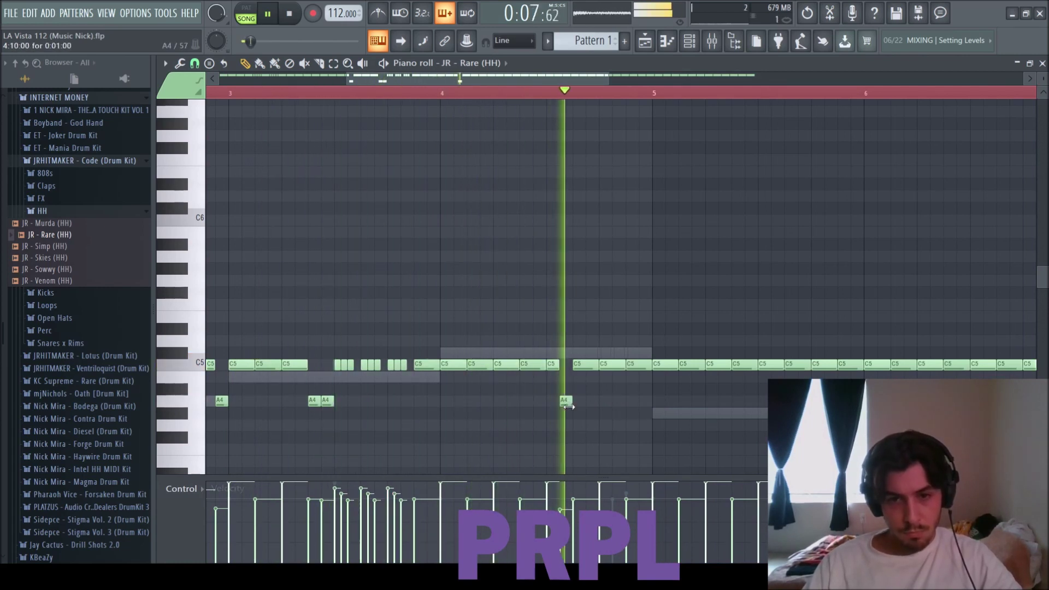
Replace the hi-hat notes in bars 5–8 with a copy of the bars 1–4 pattern.
scroll(623, 386, down, 3)
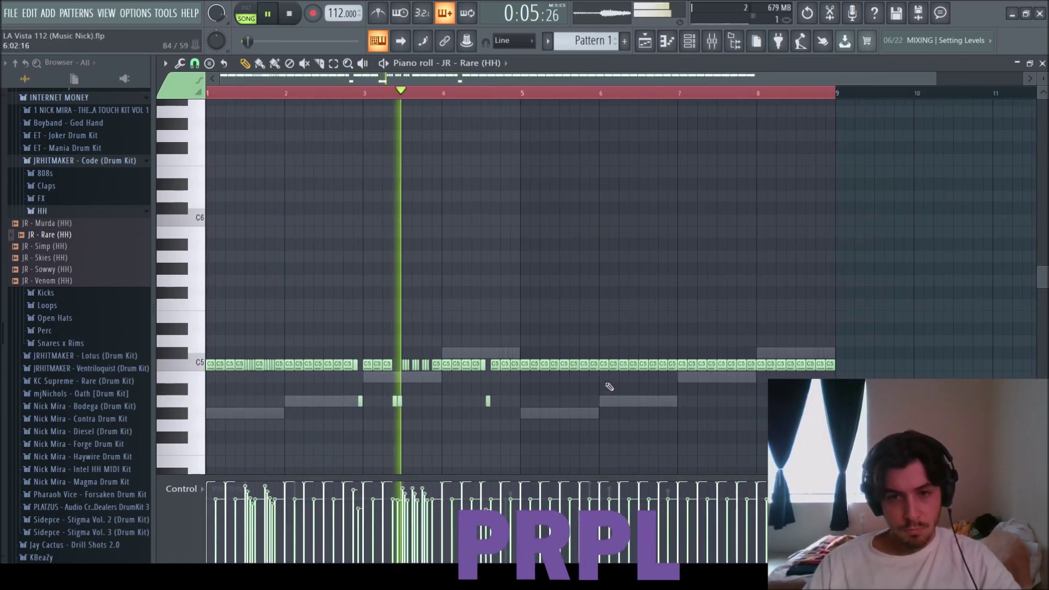
drag(520, 365, 823, 365)
key(ctrl+z)
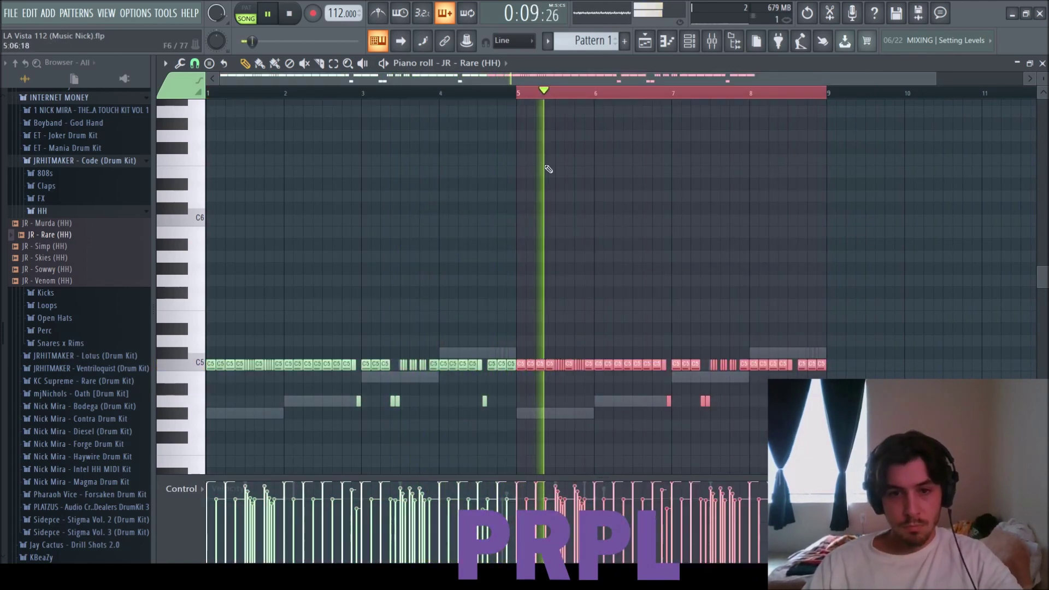
Randomize the panning and velocity of the hi-hat notes slightly across all eight bars.
key(alt+r)
scroll(807, 355, down, 3)
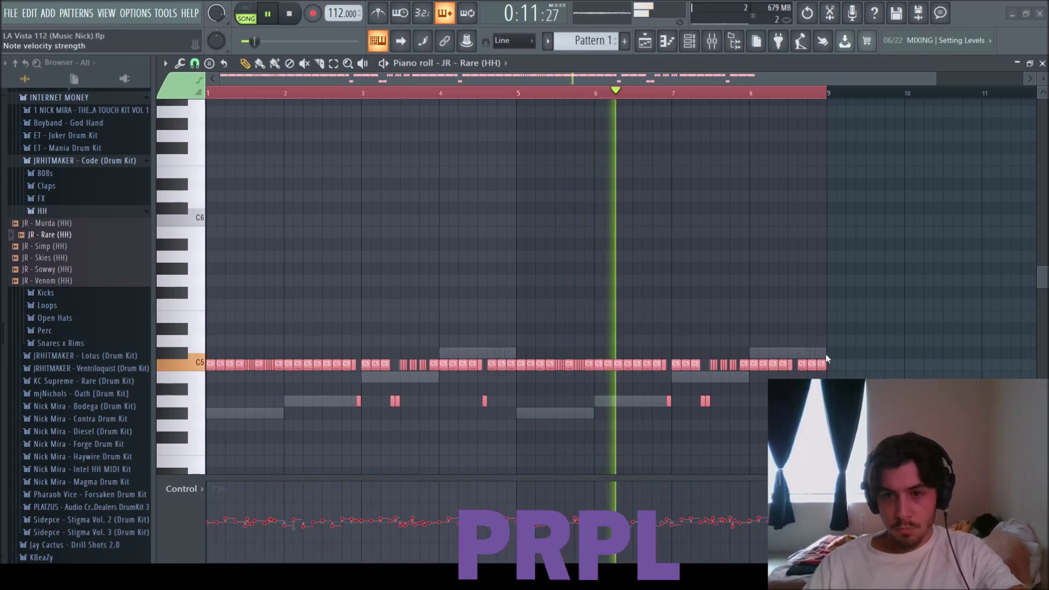
scroll(824, 354, down, 4)
scroll(824, 357, down, 2)
scroll(807, 358, down, 2)
scroll(825, 358, down, 2)
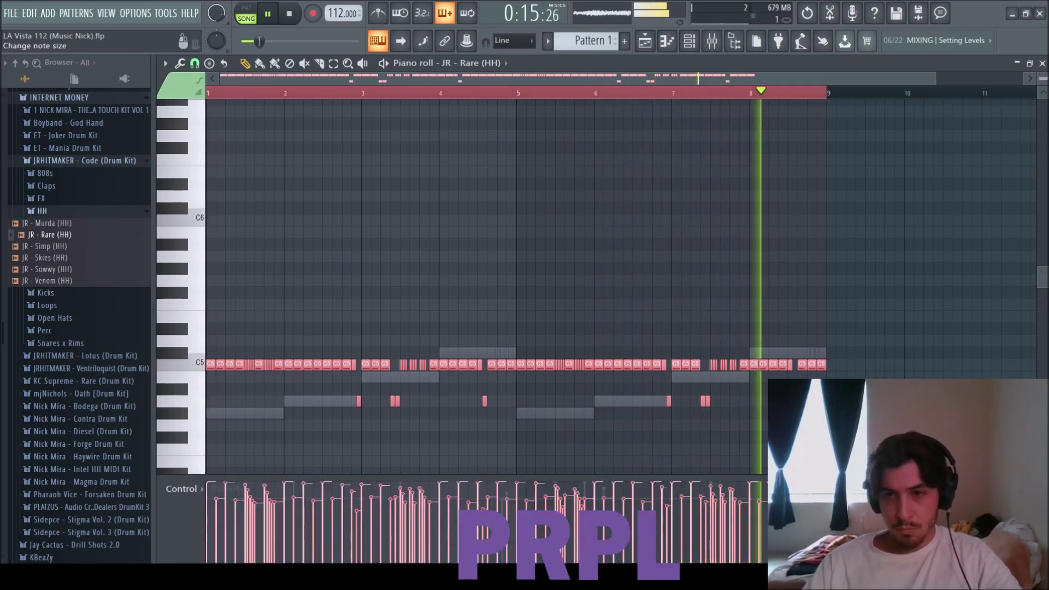
click(1042, 62)
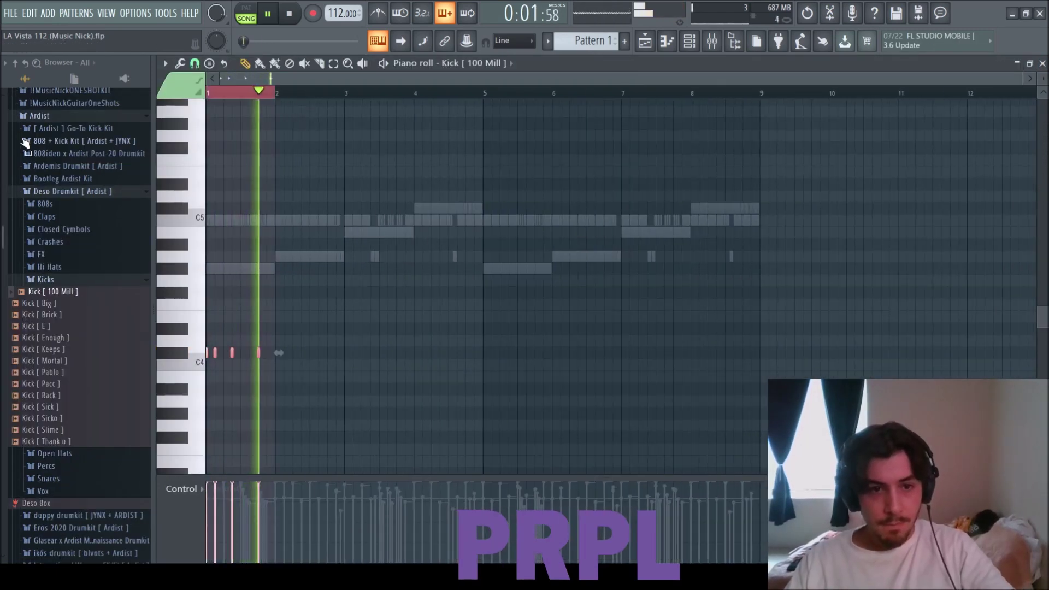
Duplicate the one-bar Kick [ 100 Mill ] pattern until it fills all eight bars.
key(ctrl+b)
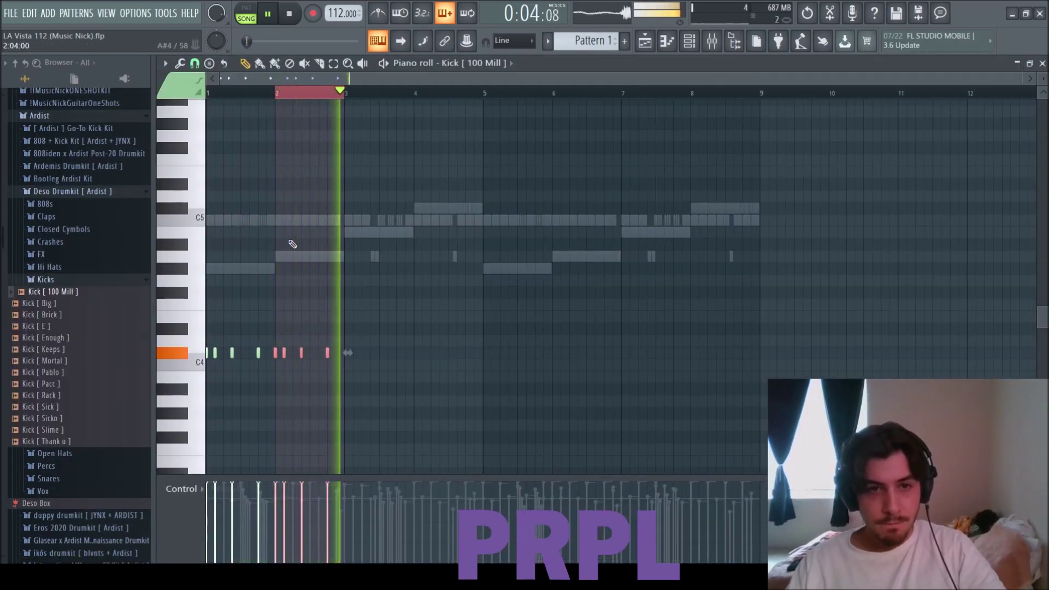
key(ctrl+b)
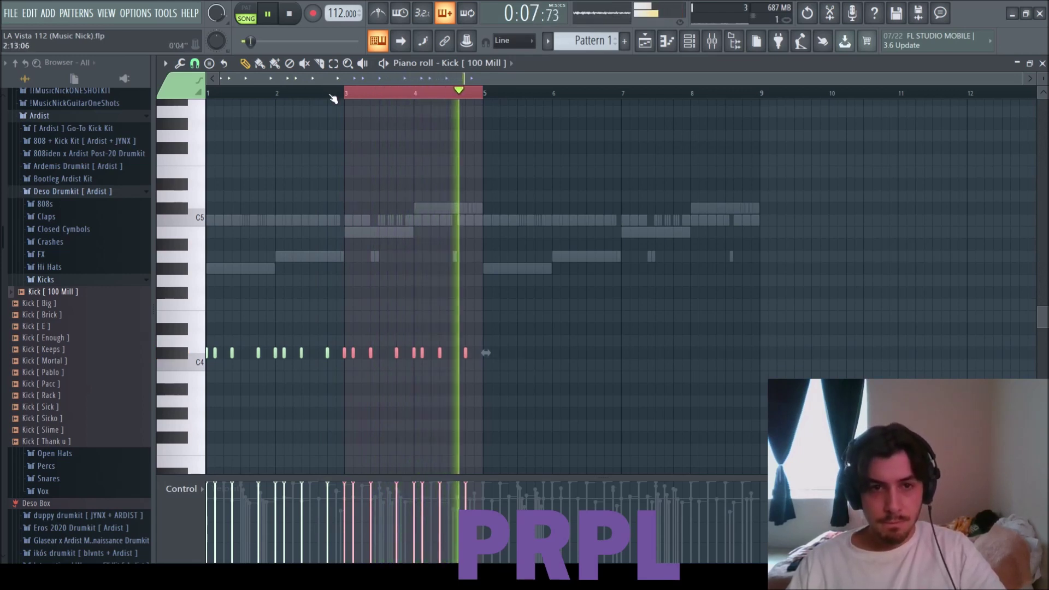
key(ctrl+a)
key(ctrl+b)
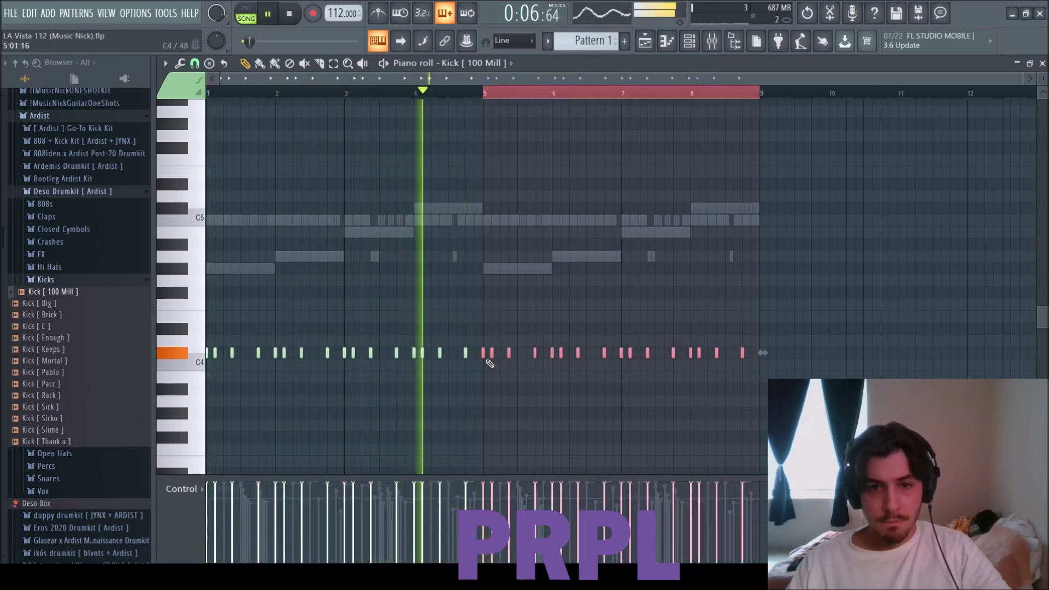
Delete the last kick note in bar 4 and in bar 8.
right_click(465, 353)
right_click(742, 353)
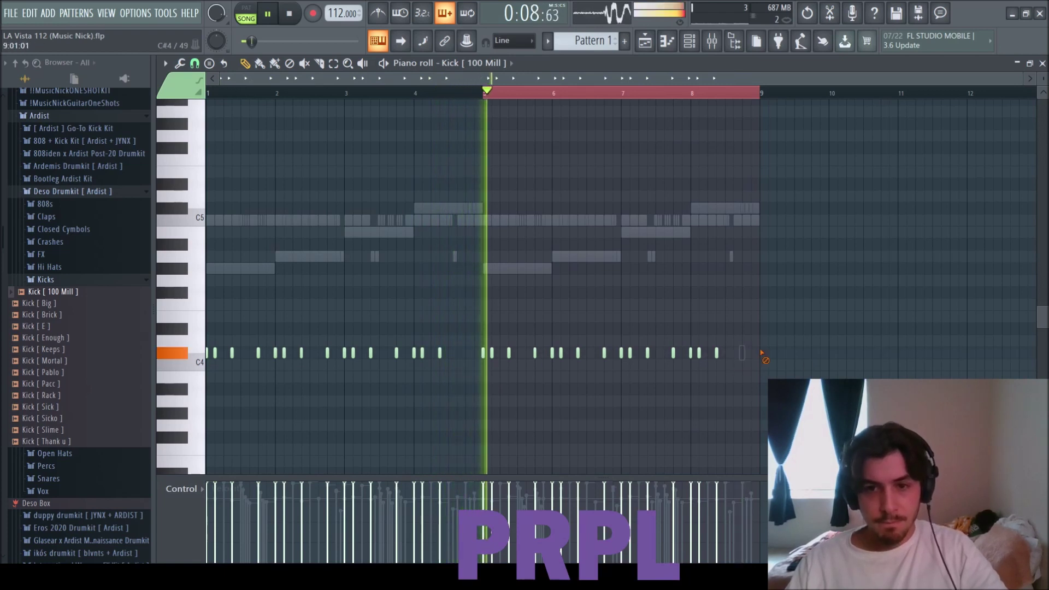
click(1042, 64)
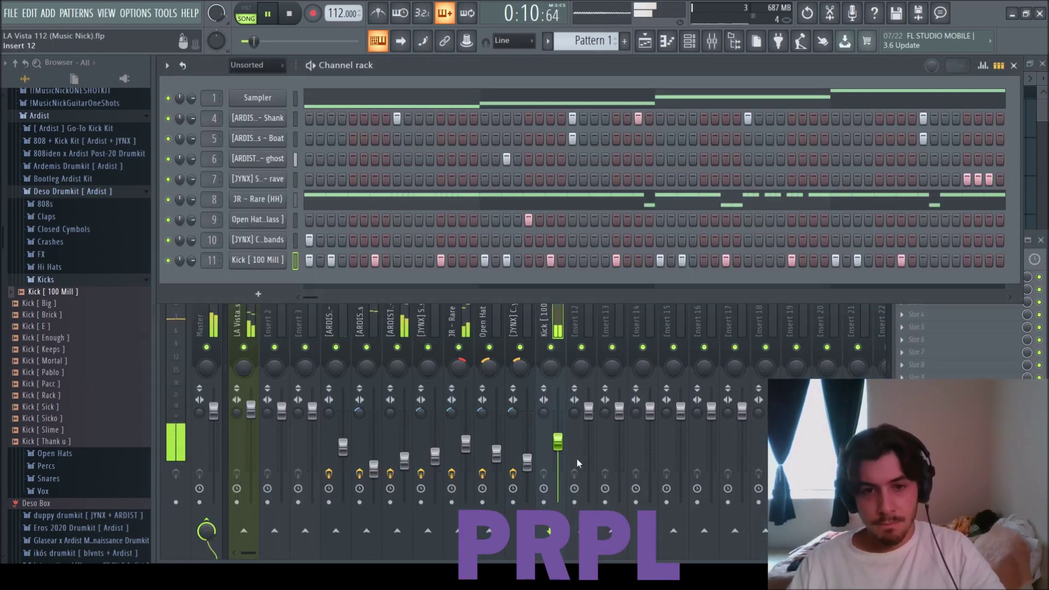
Raise the Kick [ 100 Mill ] mixer fader slightly and load Fruity parametric EQ 2 on its insert.
drag(558, 439, 557, 437)
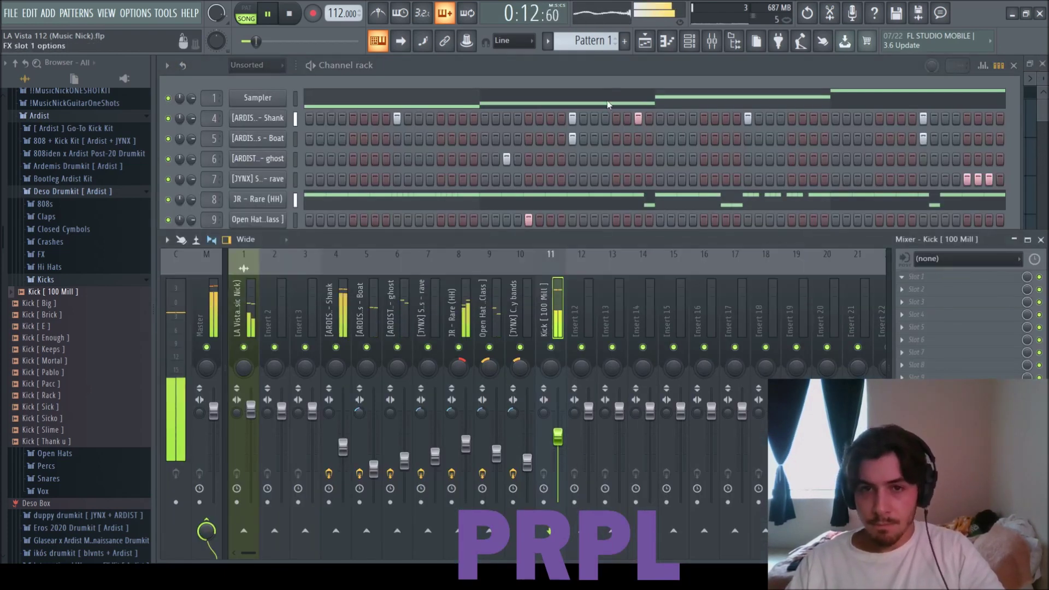
click(249, 182)
click(334, 112)
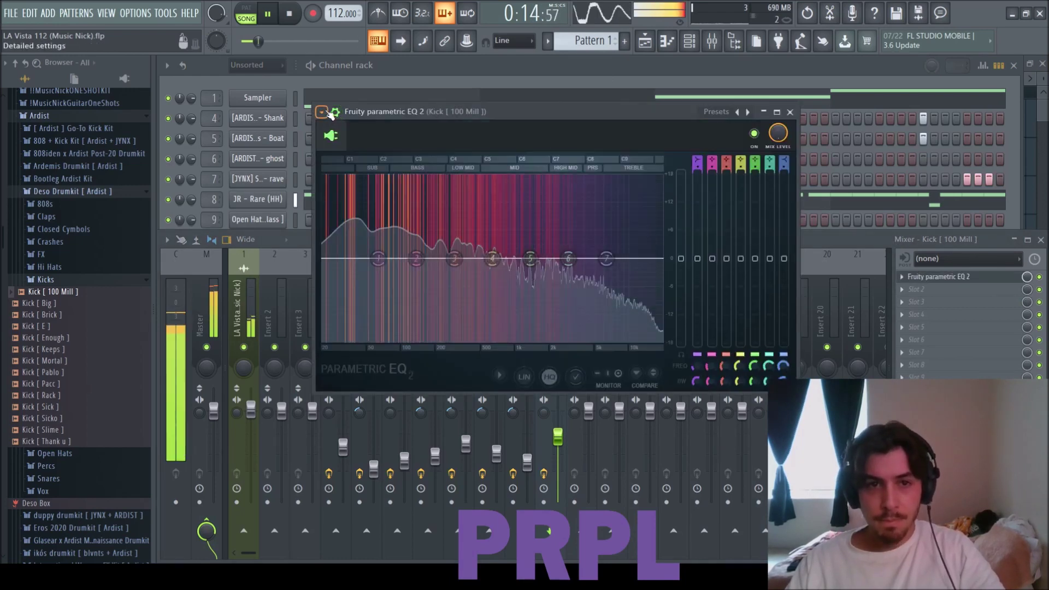
click(334, 112)
click(321, 112)
click(490, 211)
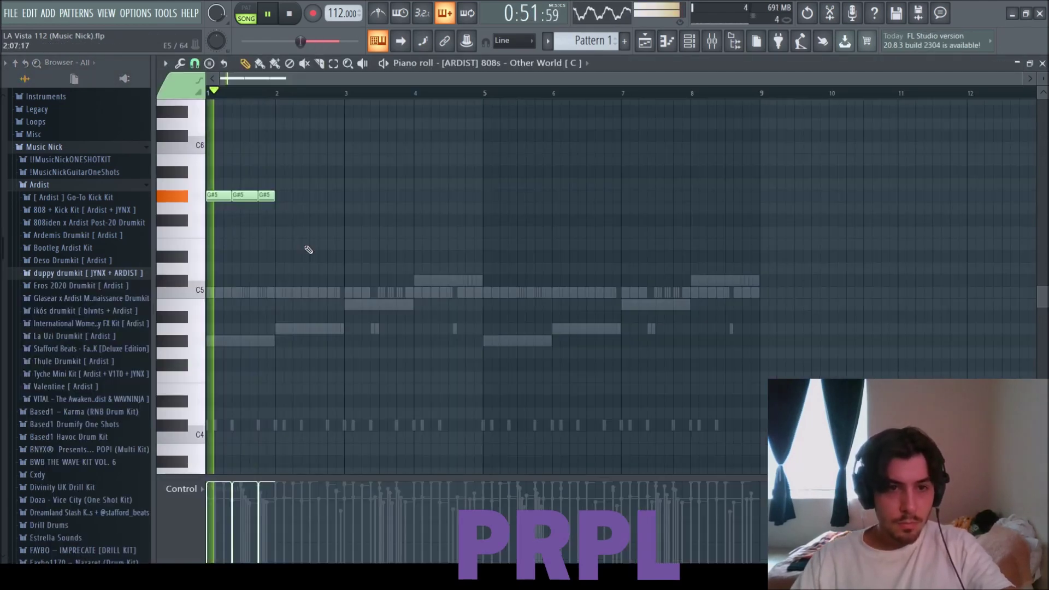
Copy the three-note 808 rhythm to bar 2 on A4 and bar 3 on B4, and raise the bar 4 notes one octave.
drag(257, 195, 278, 323)
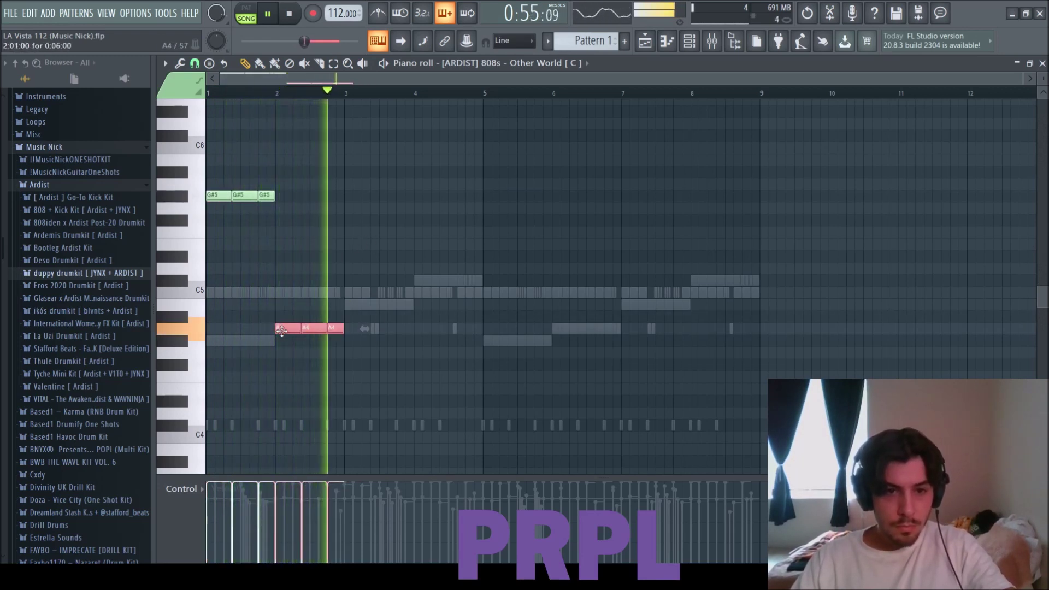
shift+drag(281, 330, 350, 306)
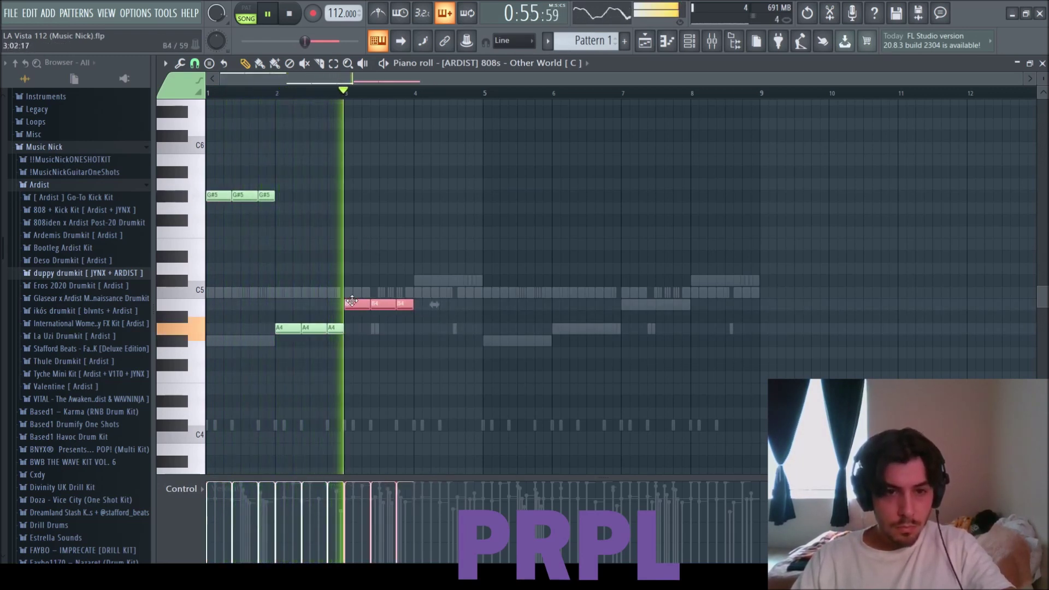
click(490, 272)
drag(478, 279, 473, 134)
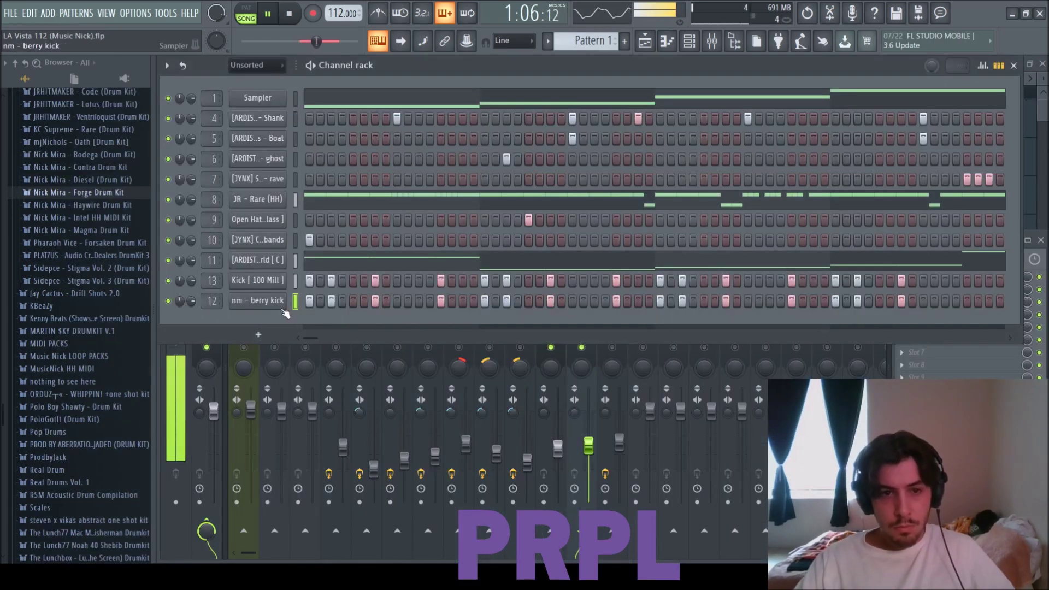
Load TR5 Classic Clipper in the first effect slot of the Master track.
click(298, 301)
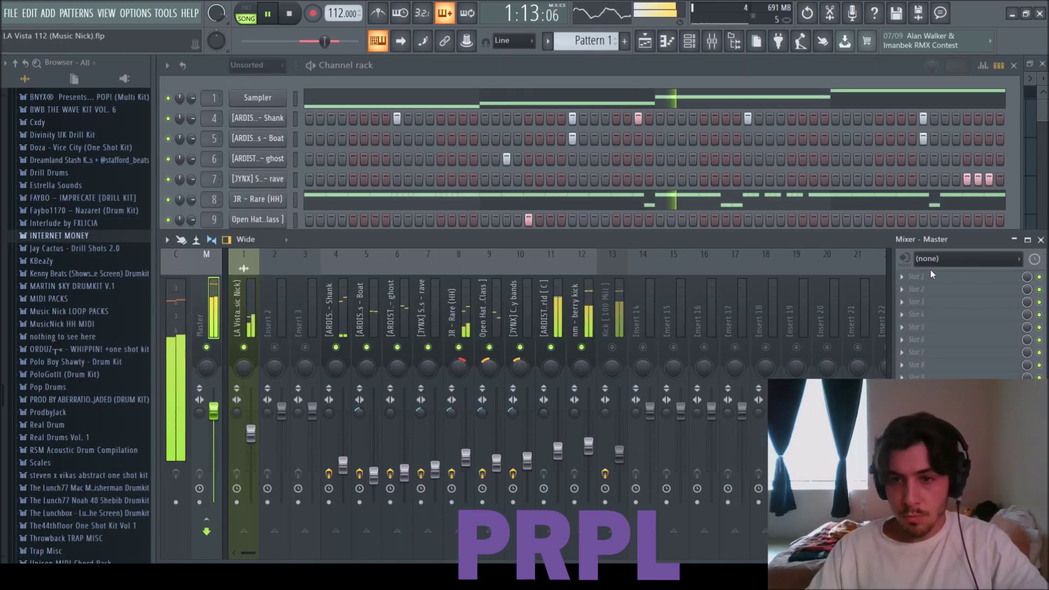
click(902, 277)
click(721, 369)
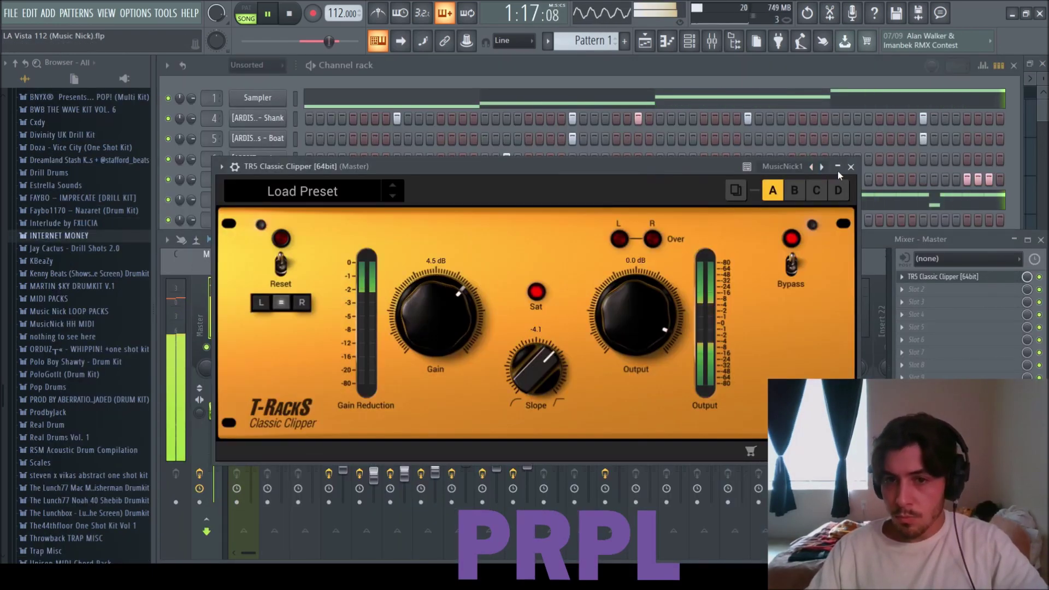
click(851, 167)
Raise the melody's mixer fader slightly and lower the JR - Rare (HH) fader a touch.
drag(259, 434, 259, 429)
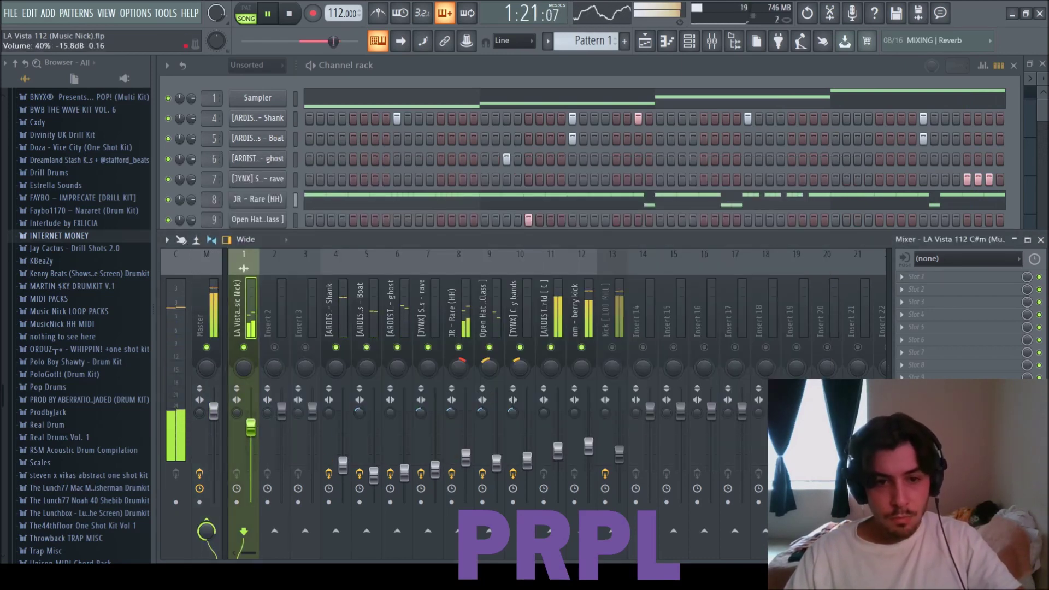
click(348, 441)
drag(469, 460, 499, 464)
drag(461, 369, 489, 370)
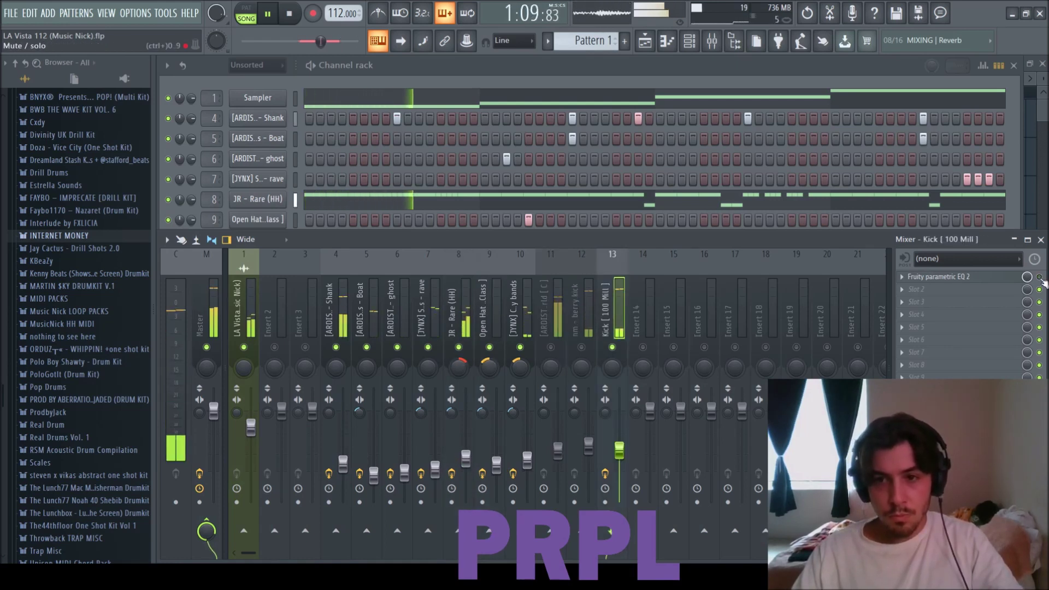
Remove Fruity parametric EQ 2 from the Kick [ 100 Mill ] insert and raise its fader slightly.
click(901, 277)
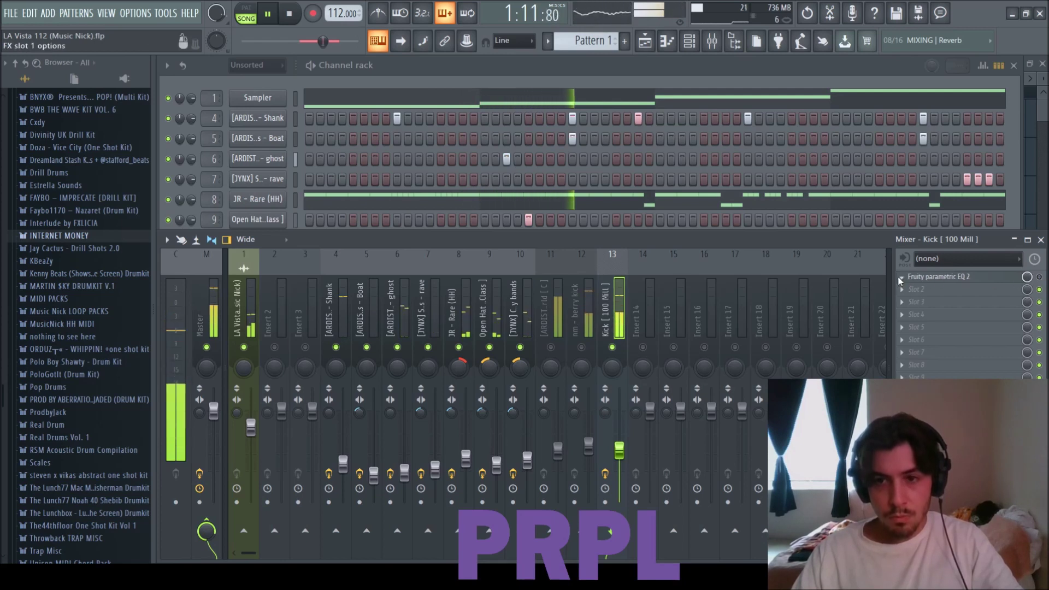
click(1004, 288)
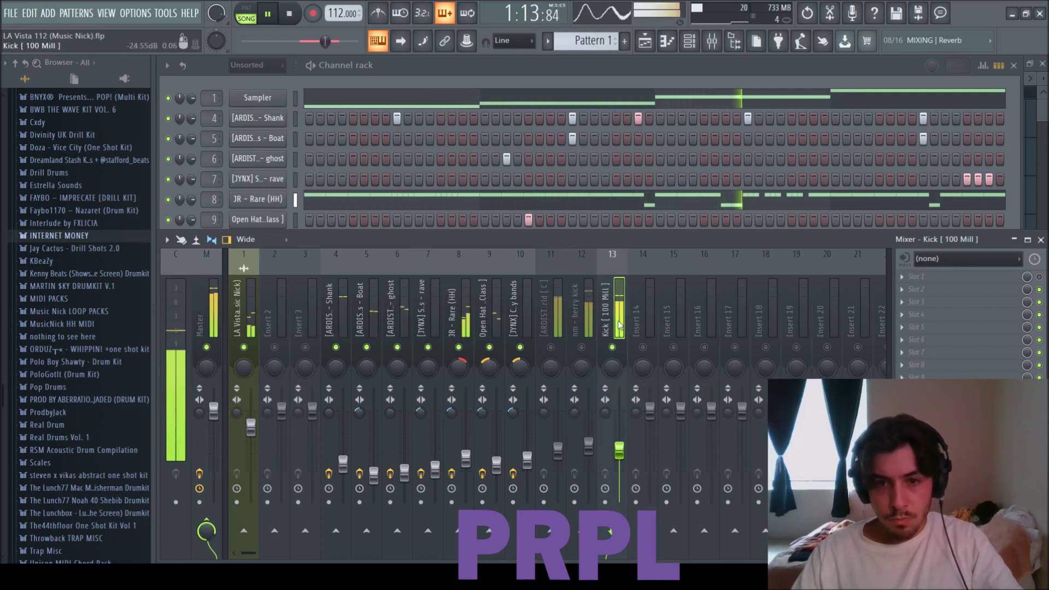
drag(622, 462, 631, 454)
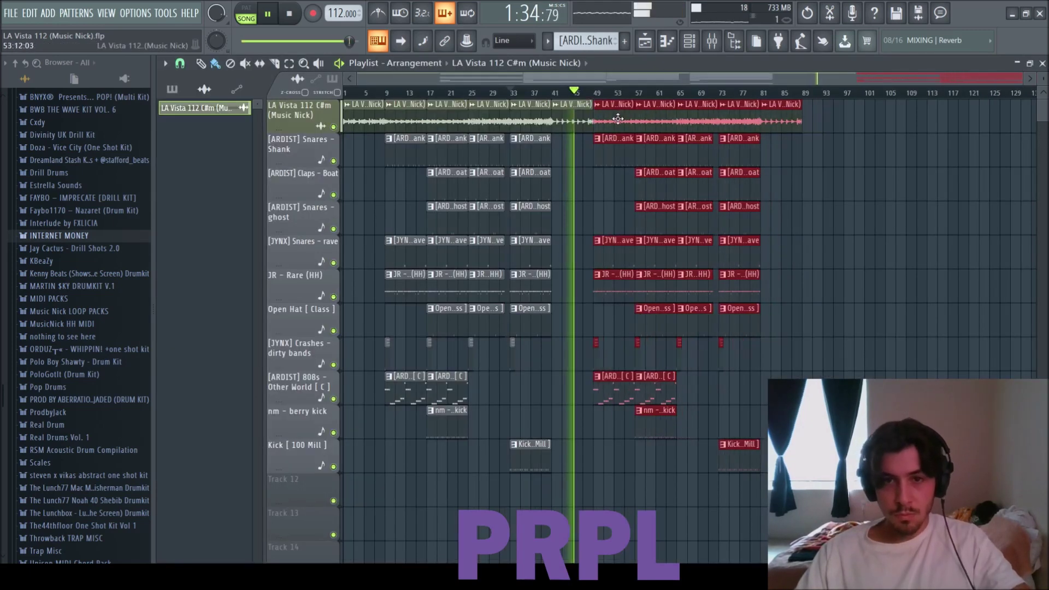
Extend the arrangement with a copied 16-bar melody, drum and 808 section on bars 89 to 104, and save the project.
scroll(566, 231, up, 2)
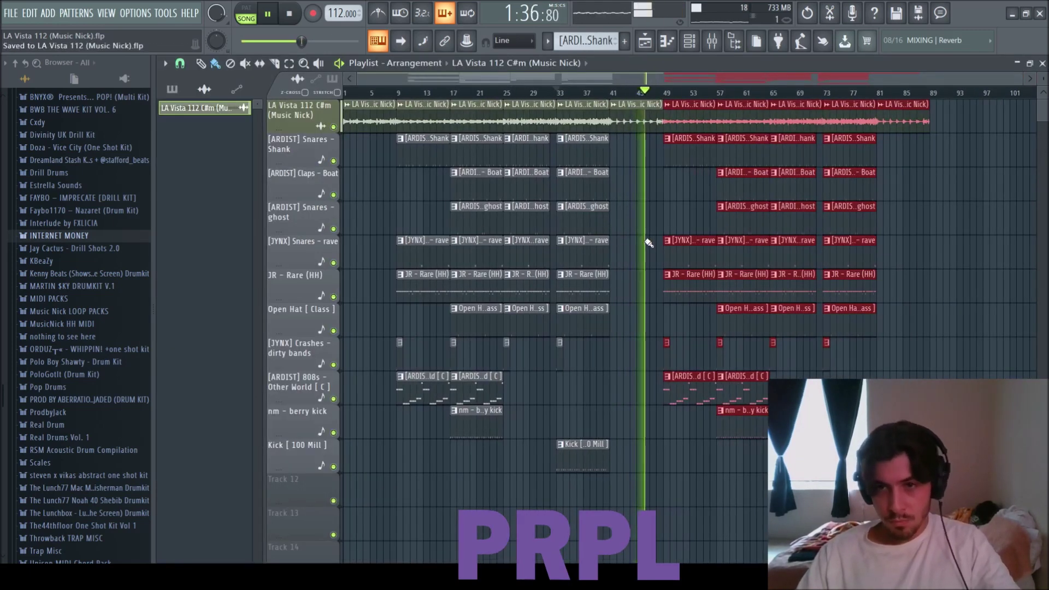
drag(766, 491, 956, 116)
scroll(884, 219, down, 1)
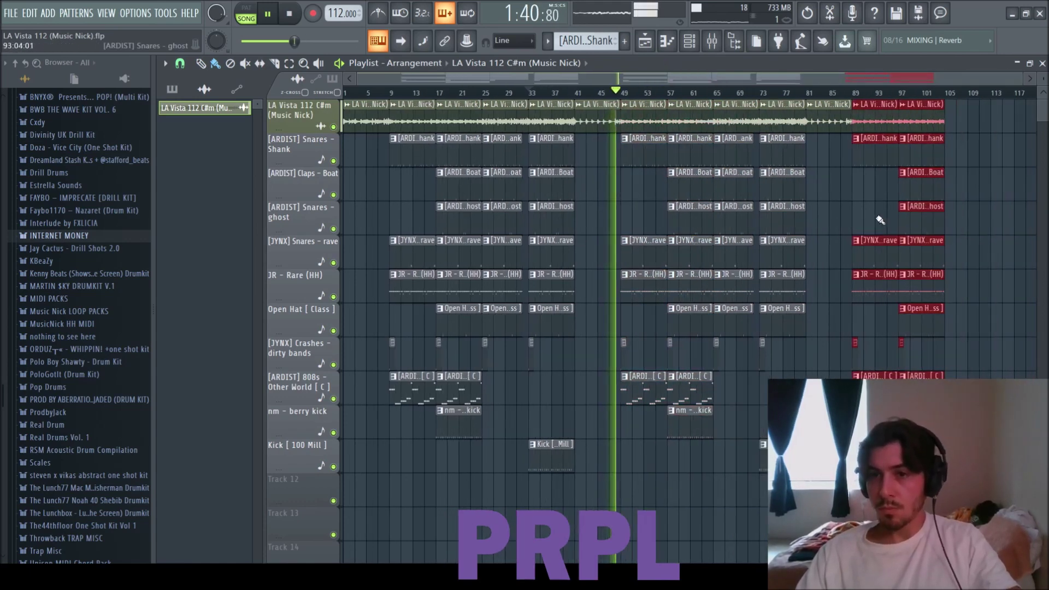
key(ctrl+s)
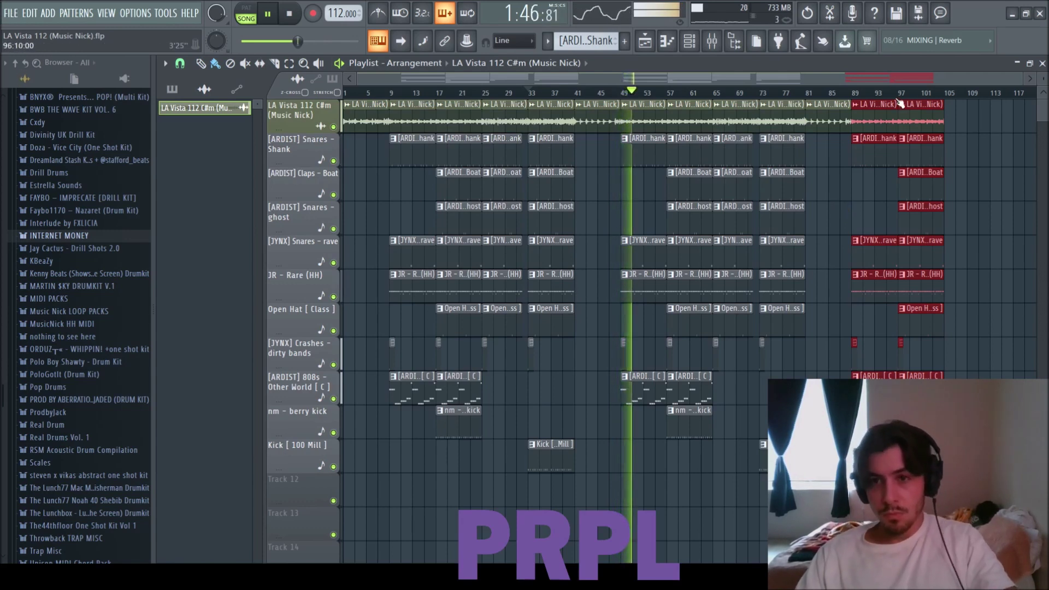
Audition the second half of the arrangement from several points, checking the section transitions and the new ending.
click(924, 95)
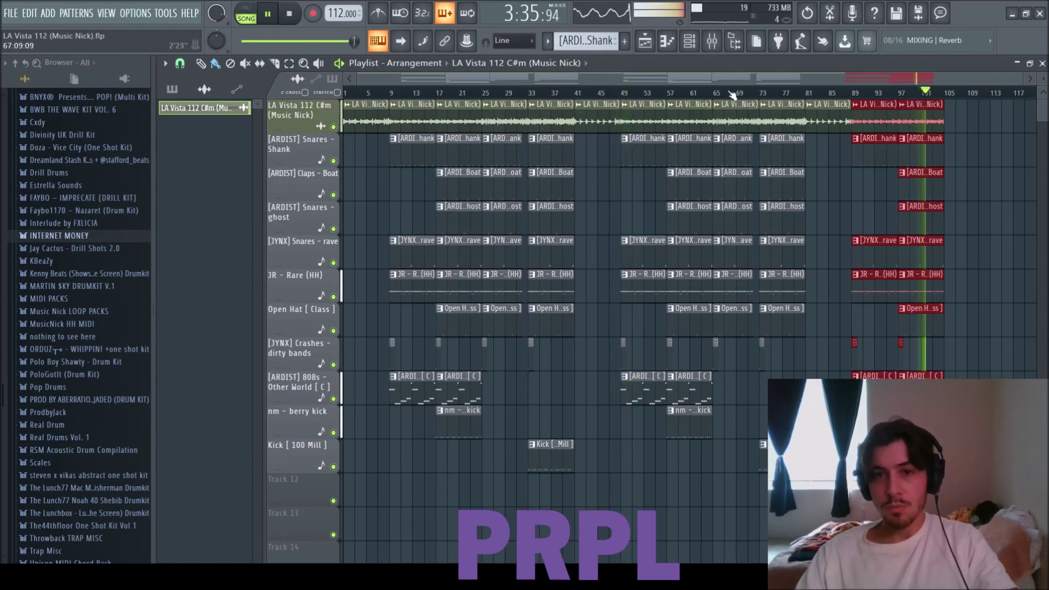
click(614, 95)
click(679, 94)
click(703, 95)
click(779, 93)
scroll(827, 166, up, 3)
scroll(827, 167, up, 2)
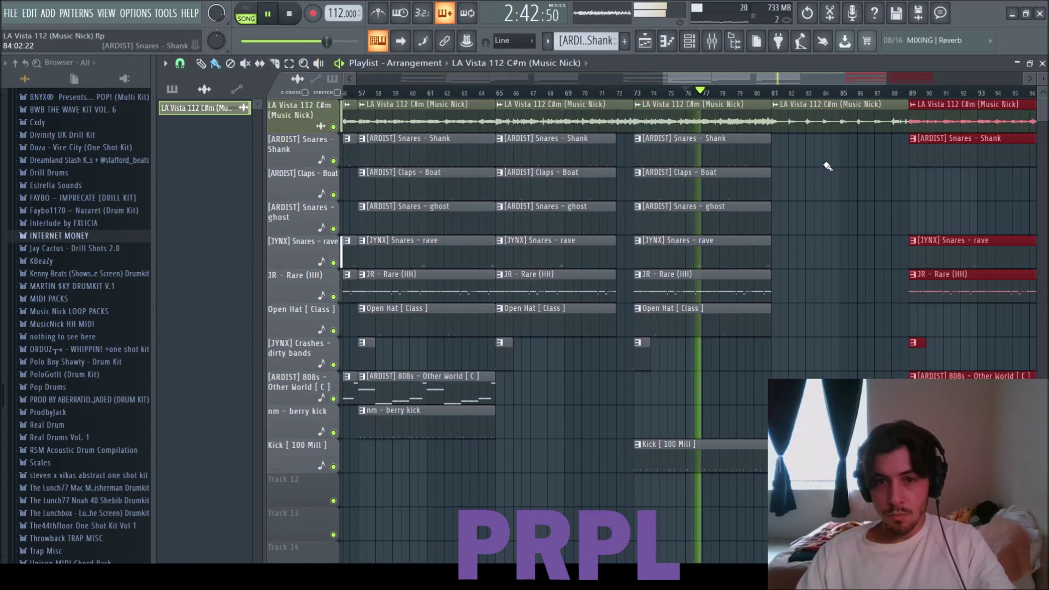
click(475, 93)
scroll(573, 281, down, 2)
drag(597, 87, 543, 85)
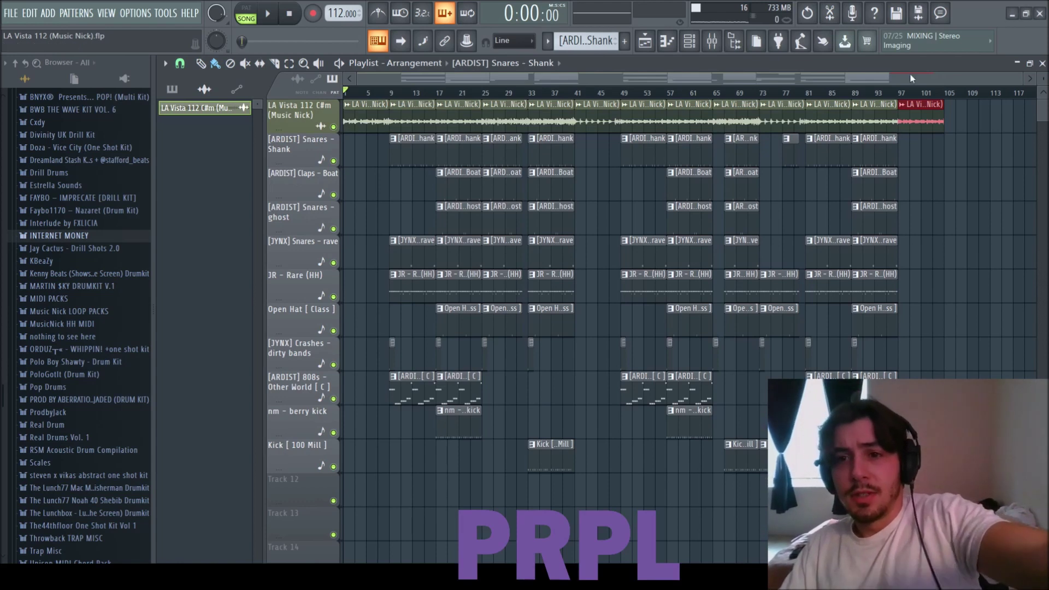
Stop playback, list the project's patterns in the picker and deselect the final melody clip.
click(937, 91)
click(288, 16)
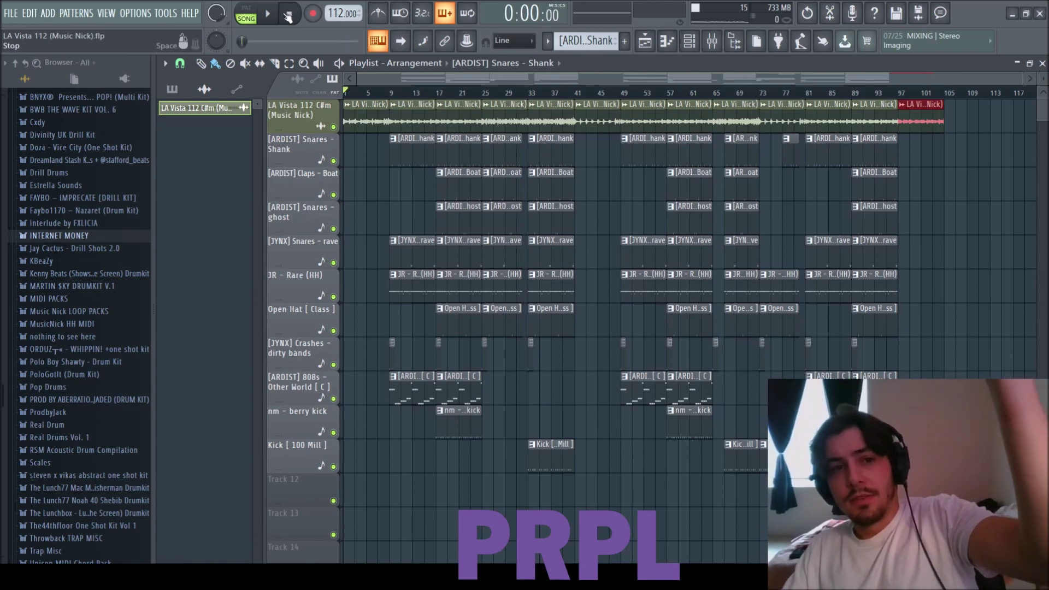
click(172, 89)
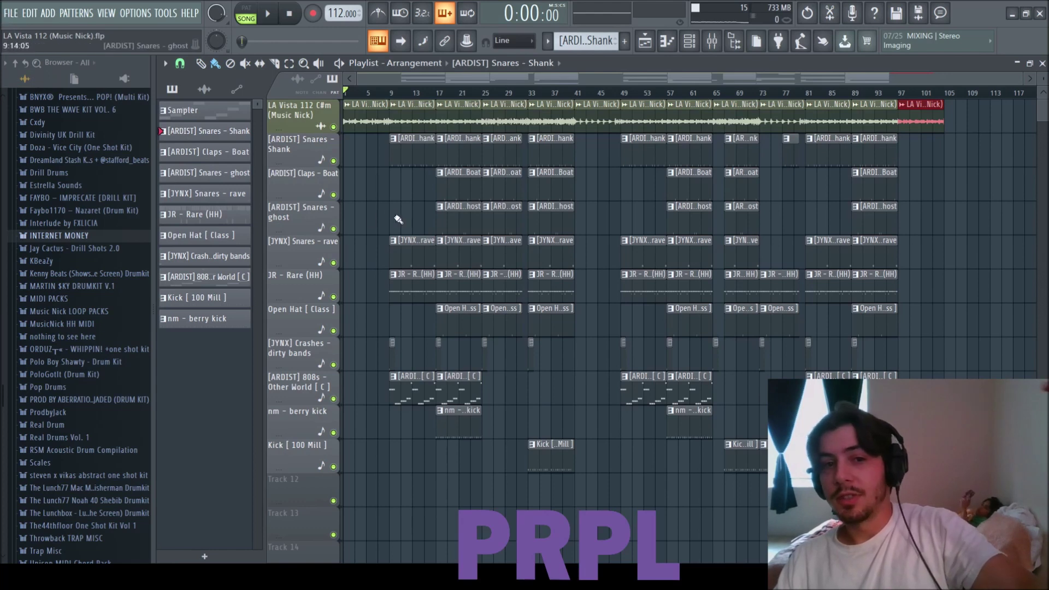
ctrl+click(366, 213)
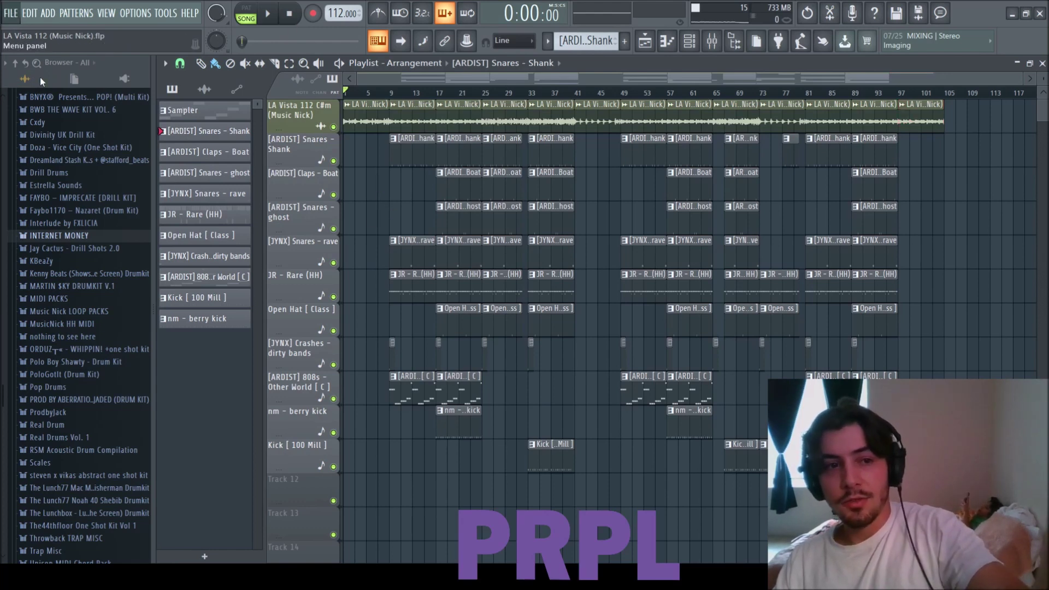